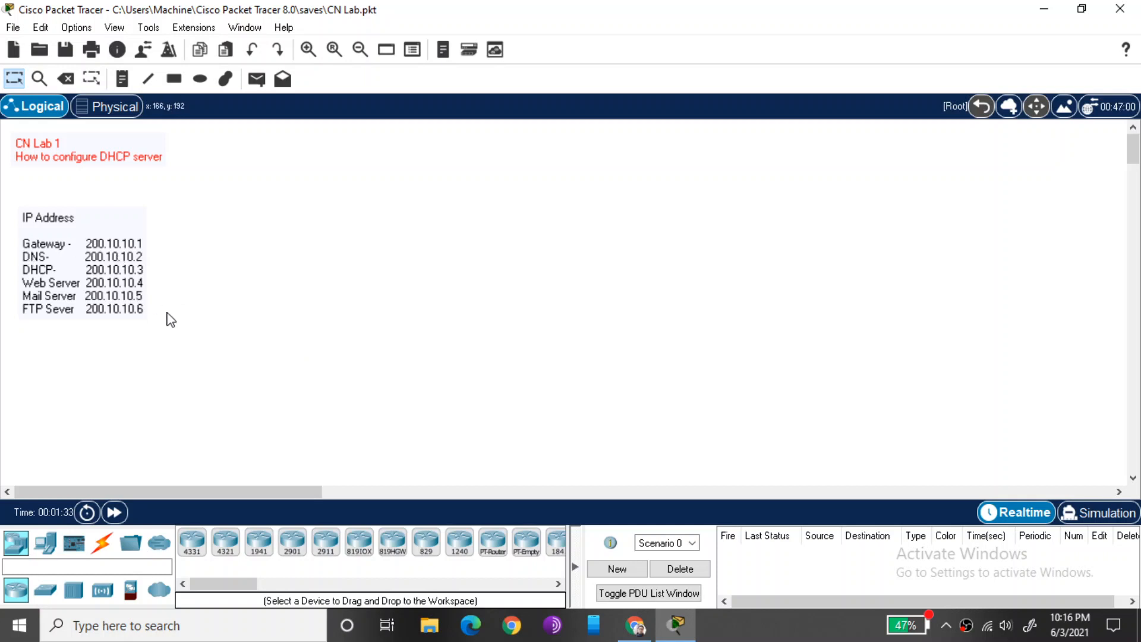
# Add a text note reading 200.10.10.0/24 in the upper middle of the workspace, above the empty topology area
pyautogui.moveTo(167, 316); pyautogui.dragTo(18, 220)
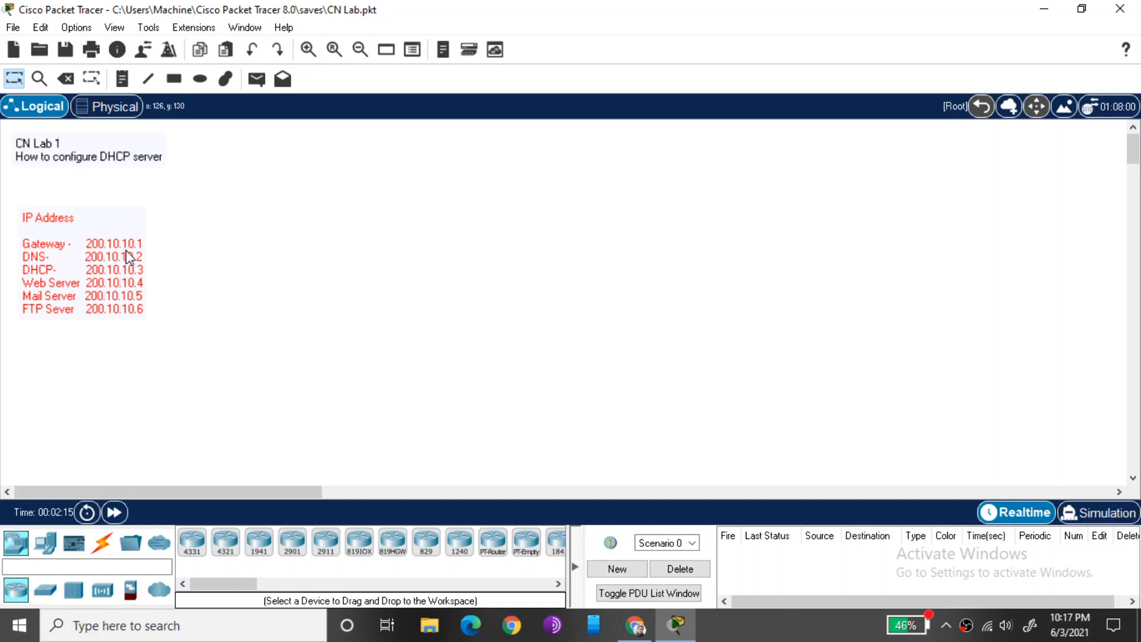
pyautogui.click(122, 78)
pyautogui.click(347, 146)
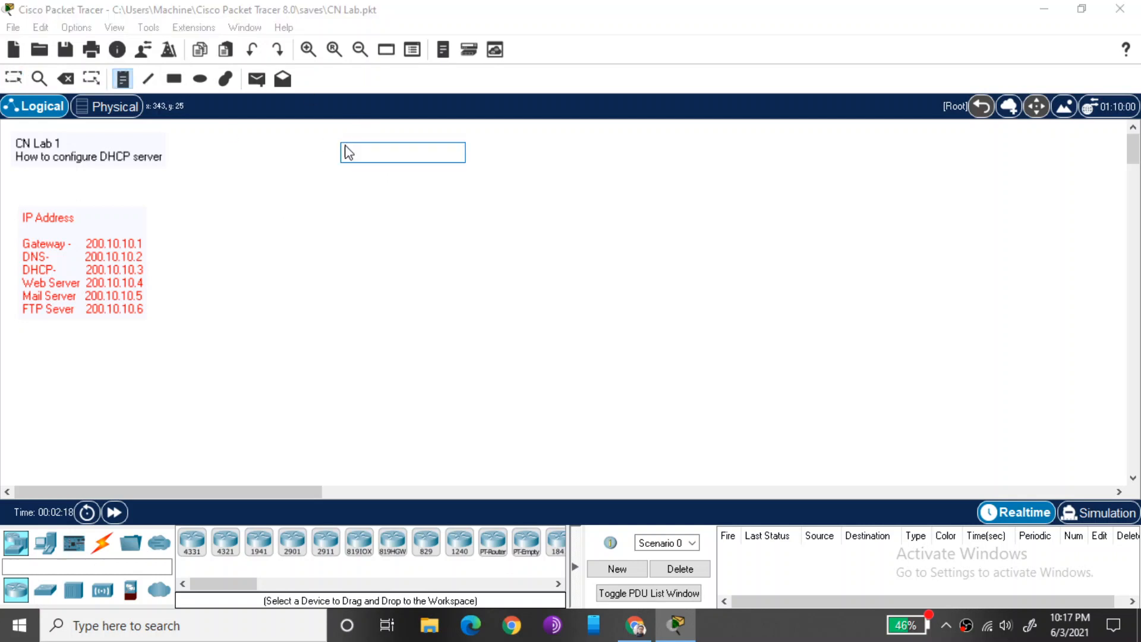
pyautogui.write('20')
pyautogui.press('BackSpace')
pyautogui.write('.10.10.0')
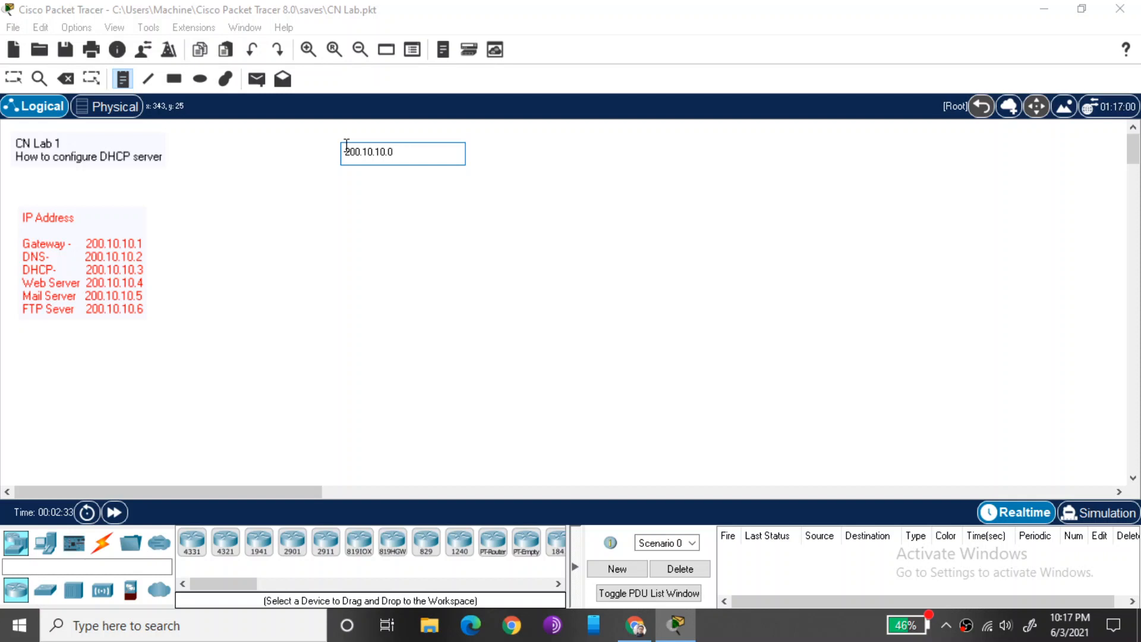
pyautogui.write('24')
pyautogui.press('Escape')
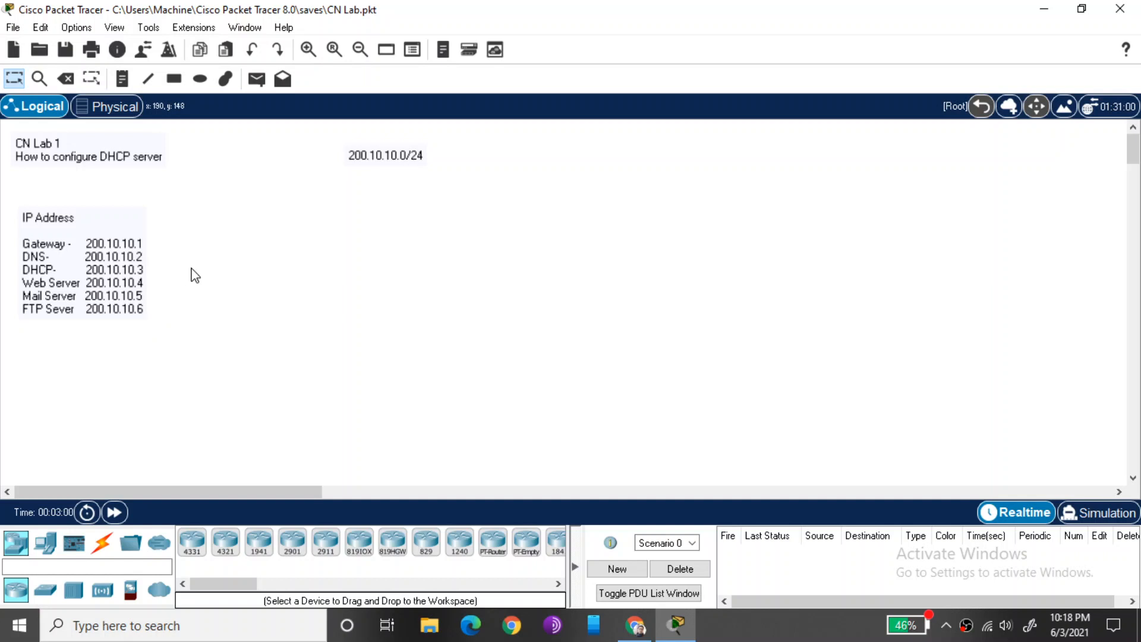
# Place a 2960 switch in the middle of the workspace
pyautogui.click(47, 590)
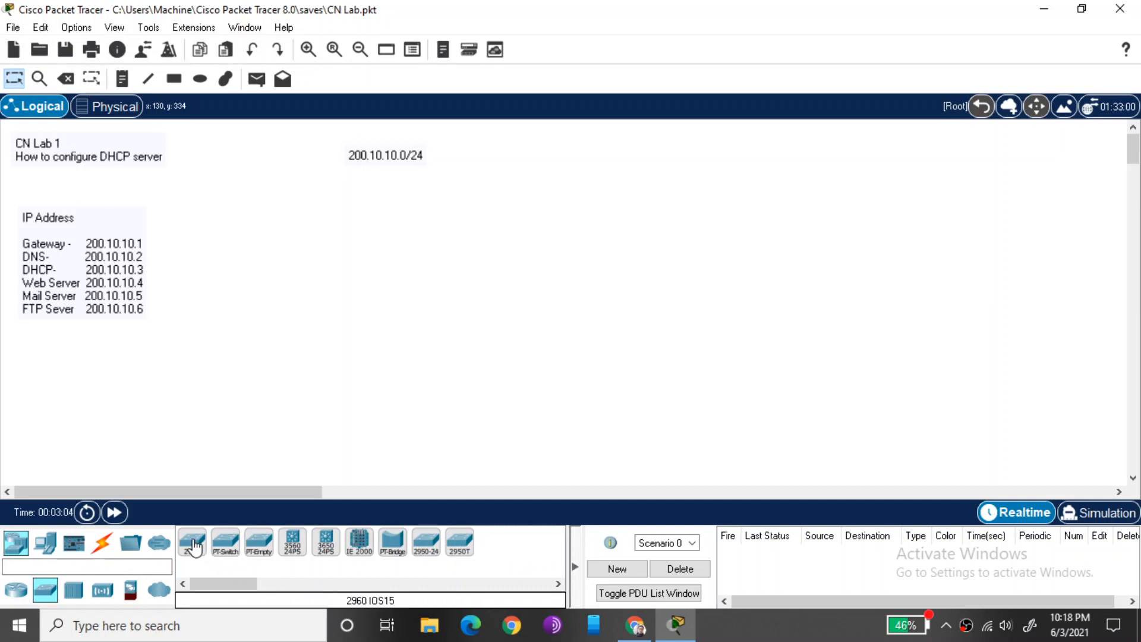
pyautogui.moveTo(193, 545); pyautogui.dragTo(620, 259)
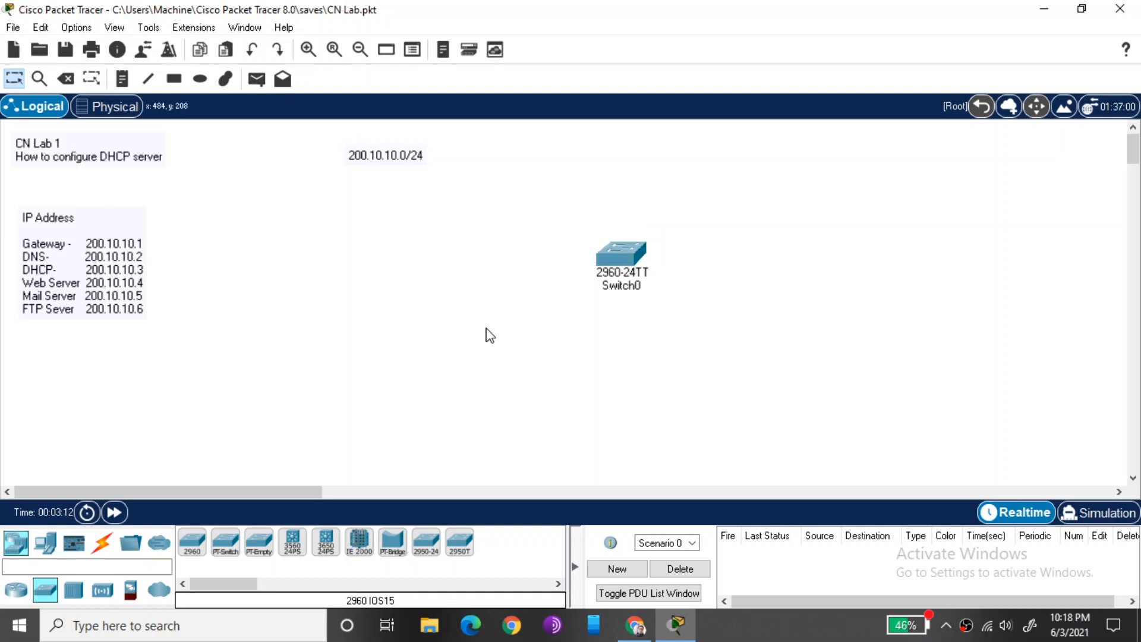
# Place seven PCs in a horizontal row below the switch
pyautogui.click(45, 543)
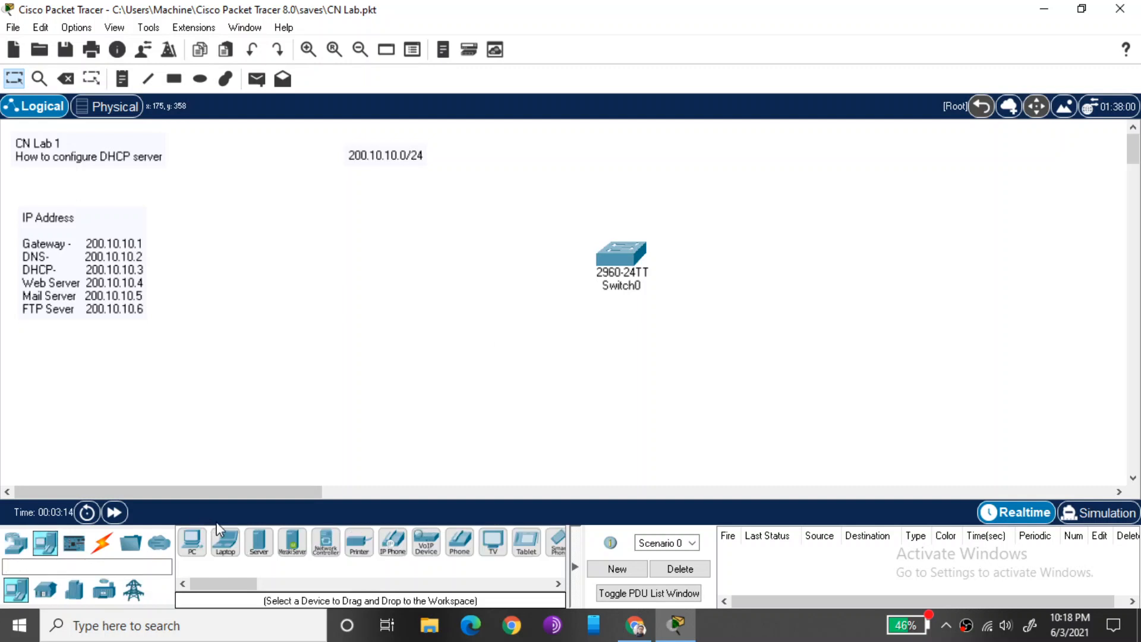
pyautogui.click(193, 544)
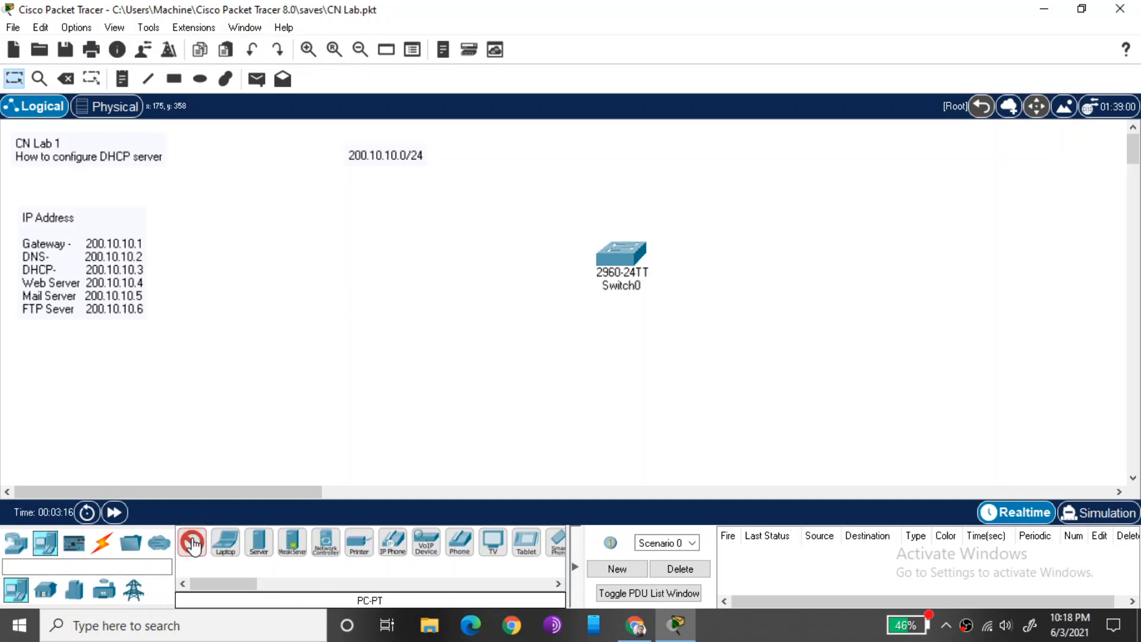
pyautogui.press('Escape')
pyautogui.click(321, 392)
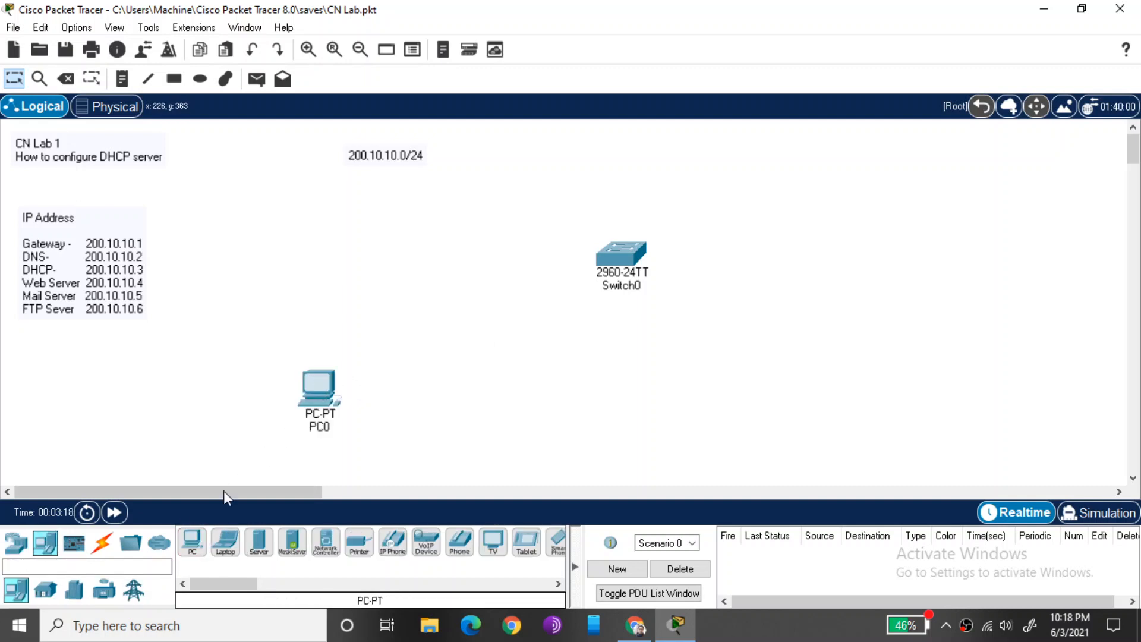
pyautogui.click(193, 544)
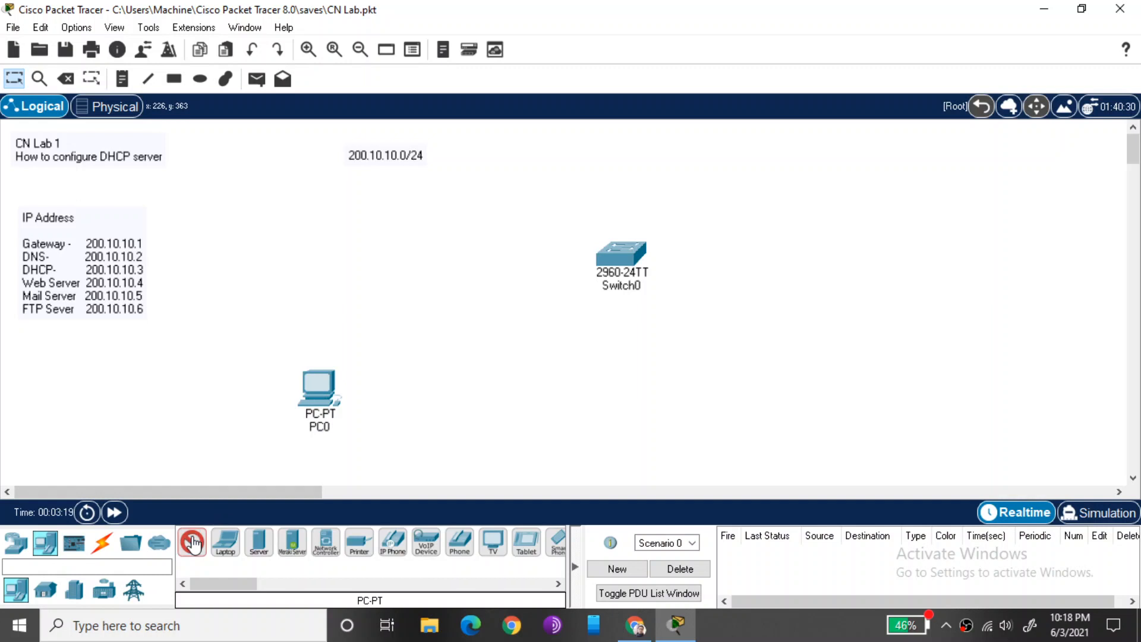
pyautogui.click(417, 395)
pyautogui.click(196, 542)
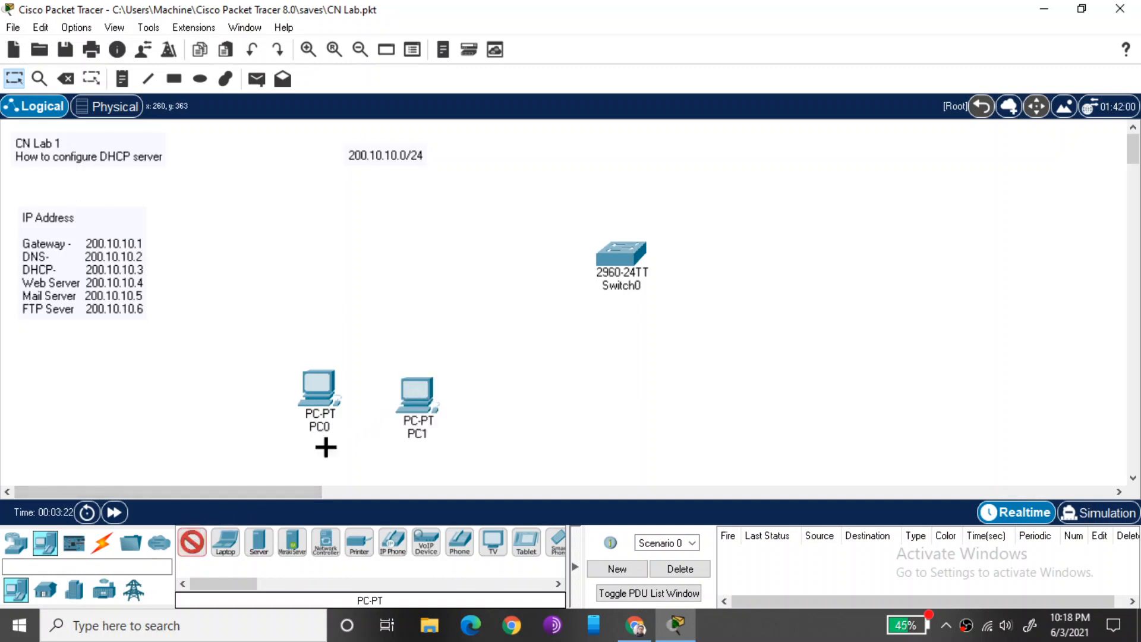
pyautogui.click(513, 395)
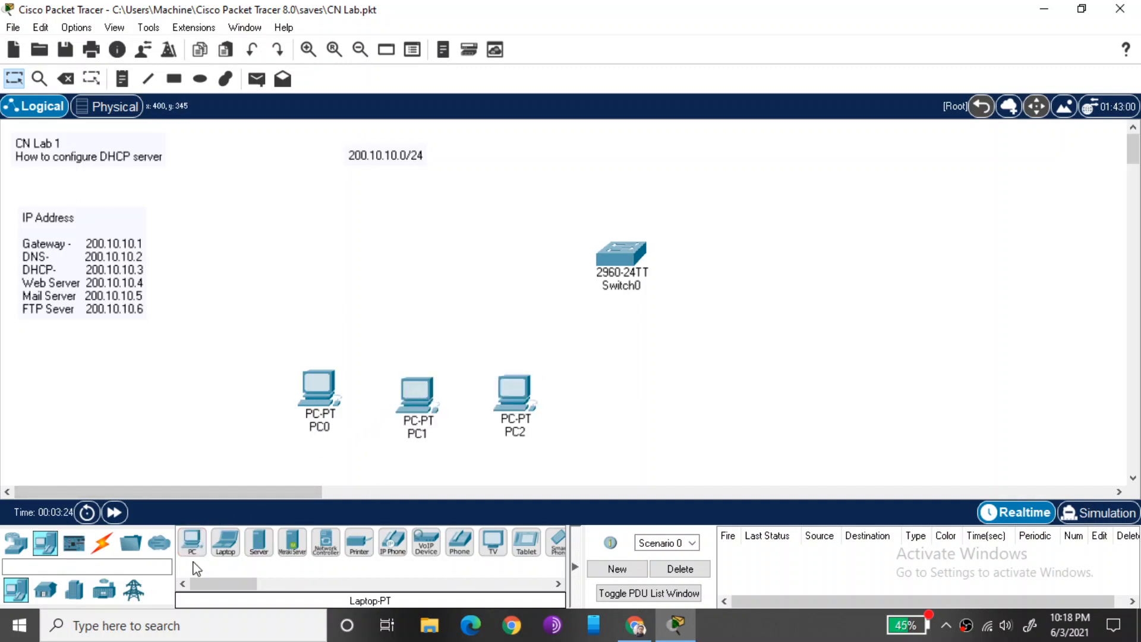
pyautogui.click(192, 542)
pyautogui.click(616, 394)
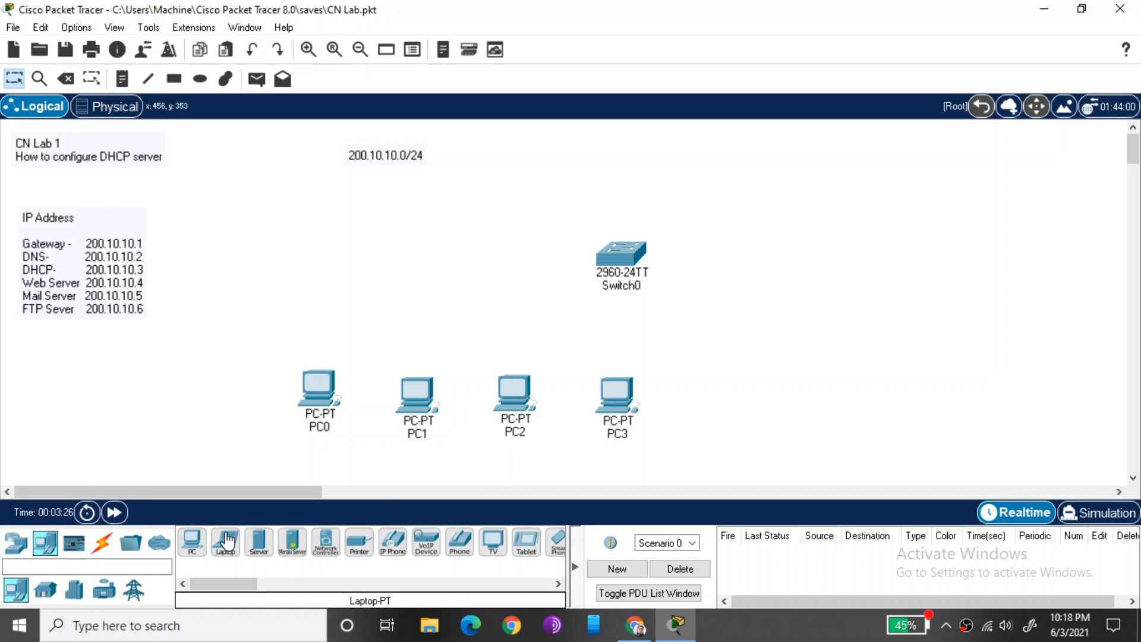
pyautogui.click(192, 542)
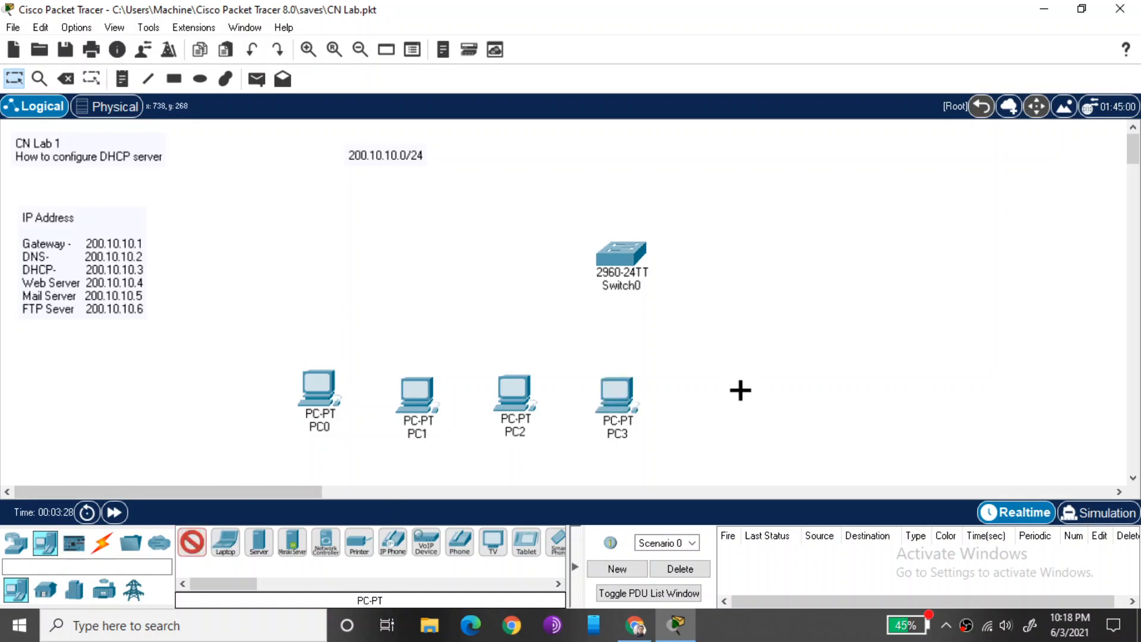
pyautogui.click(743, 394)
pyautogui.click(192, 542)
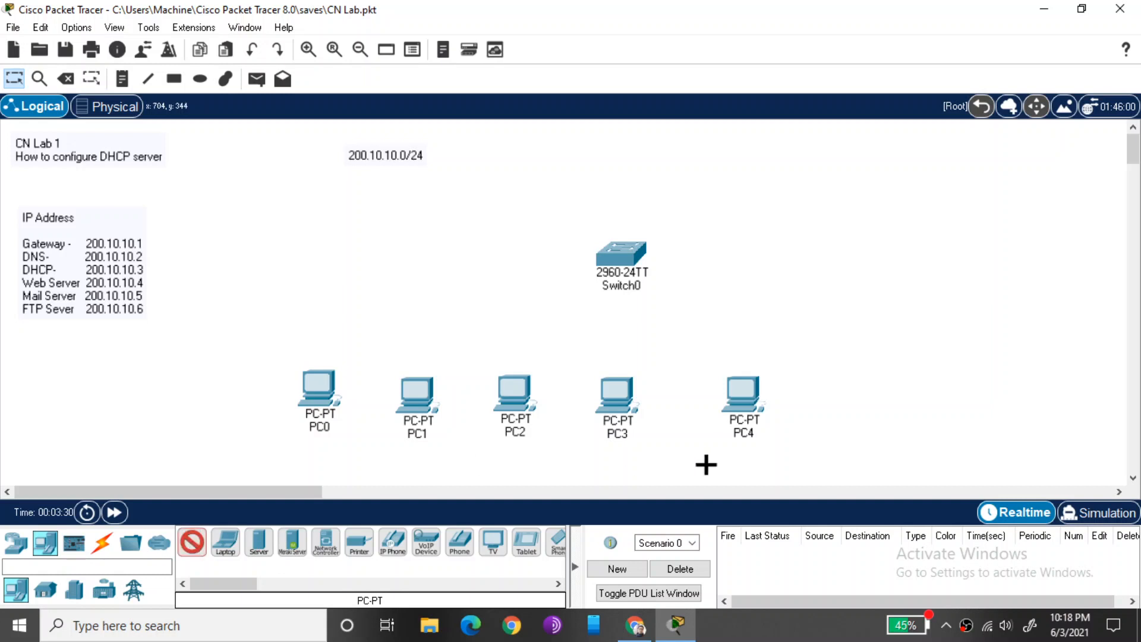
pyautogui.click(857, 394)
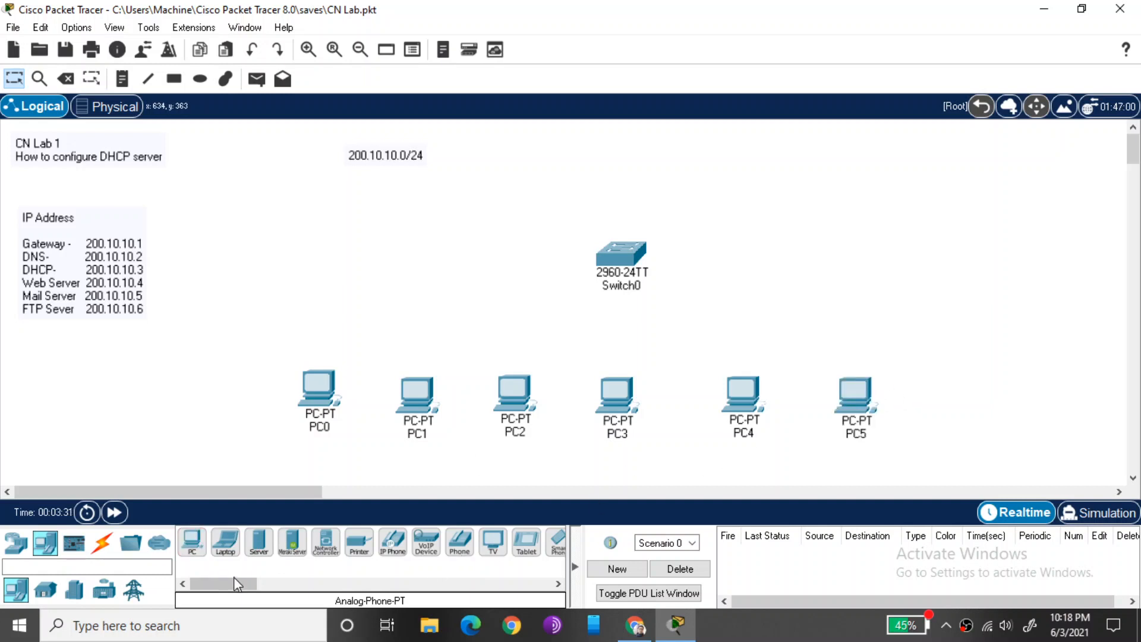
pyautogui.click(191, 542)
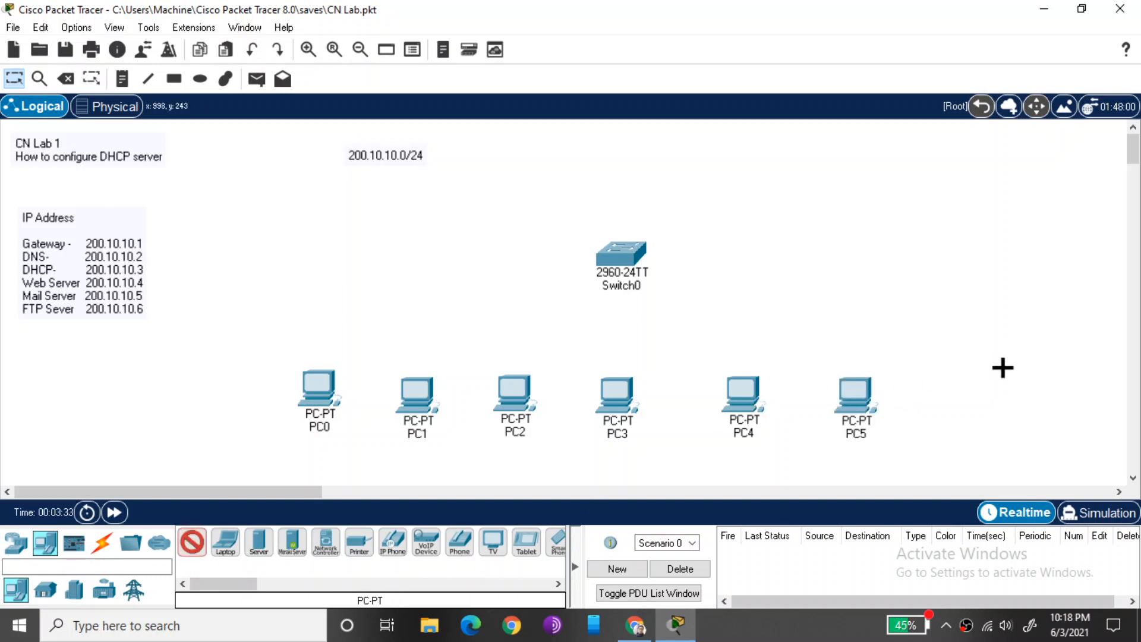
pyautogui.click(994, 392)
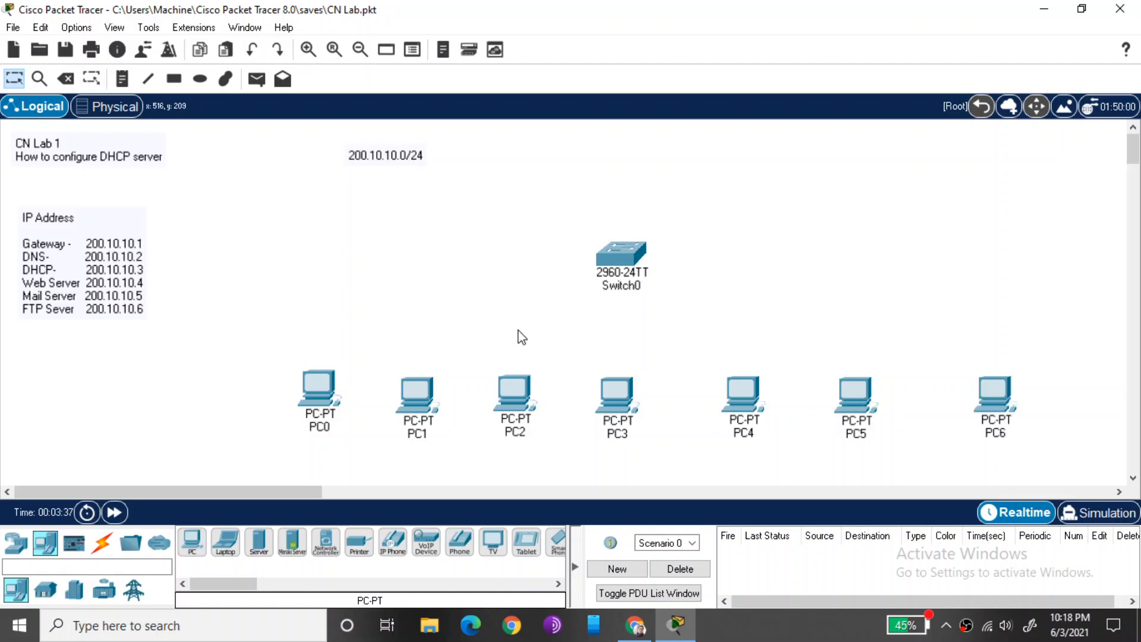
# Draw an outlined rectangle filled with blue #00aaff around the row of seven PCs
pyautogui.click(173, 79)
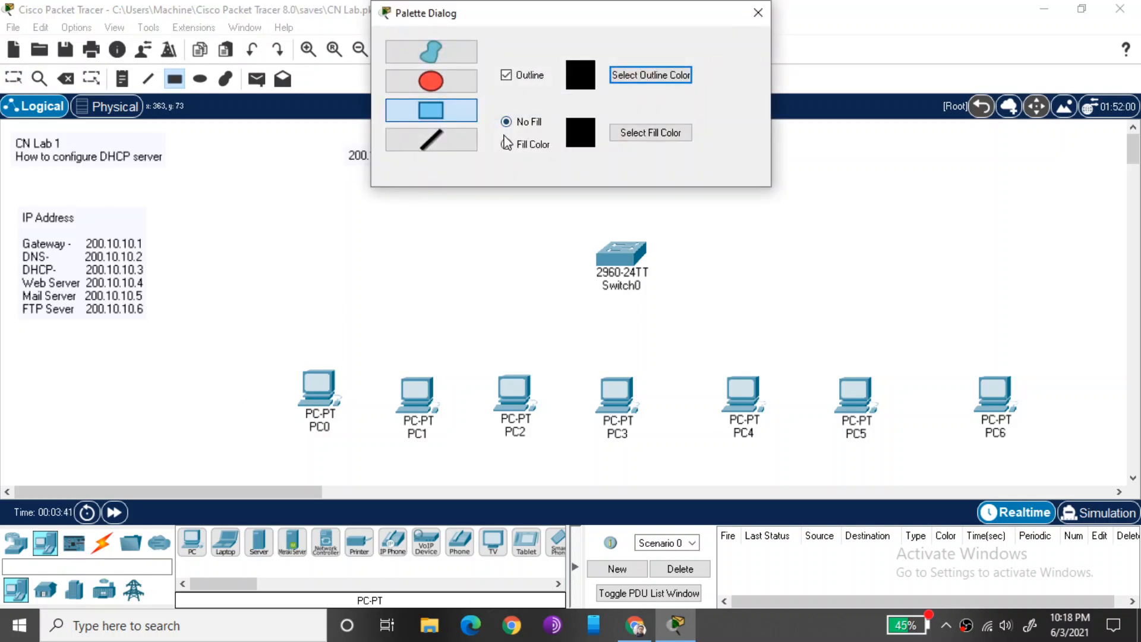
pyautogui.click(507, 144)
pyautogui.click(669, 135)
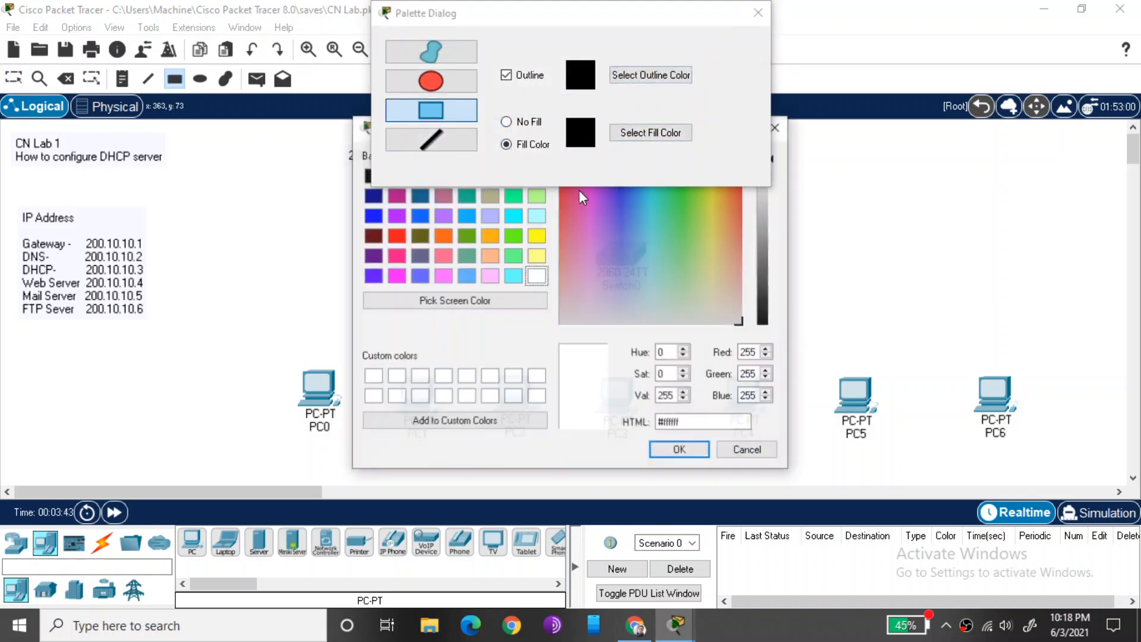
pyautogui.click(466, 215)
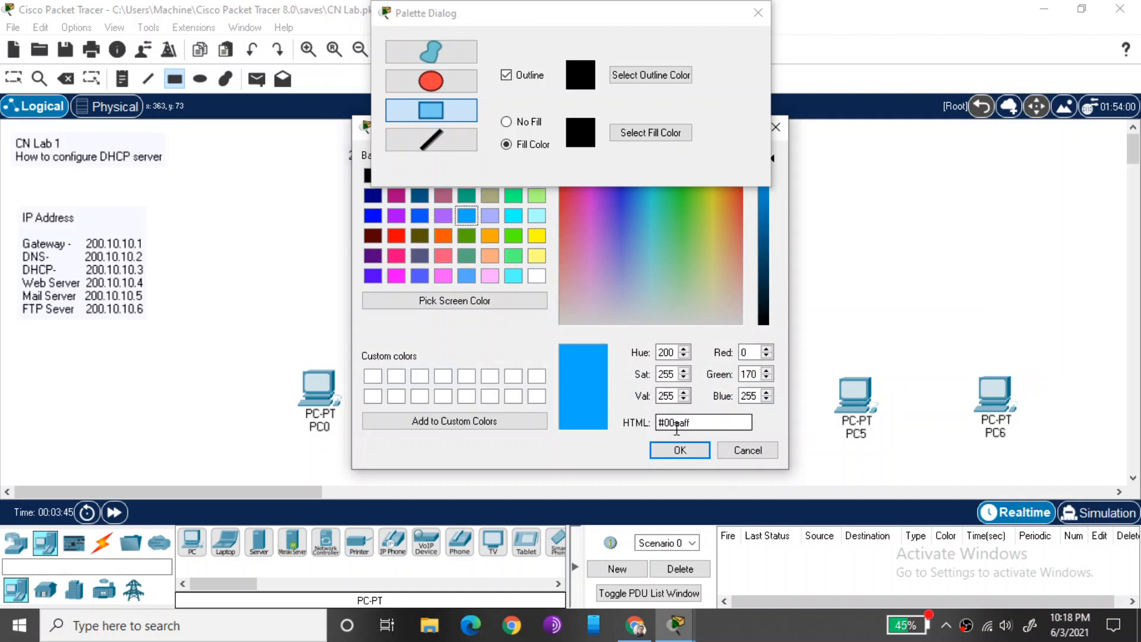
pyautogui.click(679, 450)
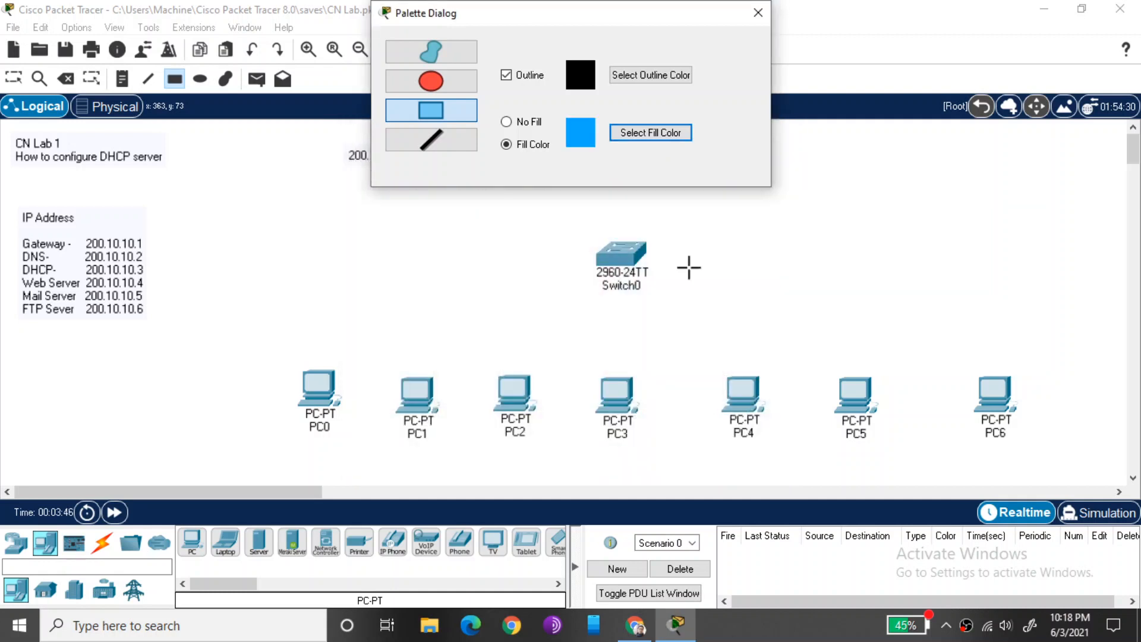
pyautogui.click(757, 12)
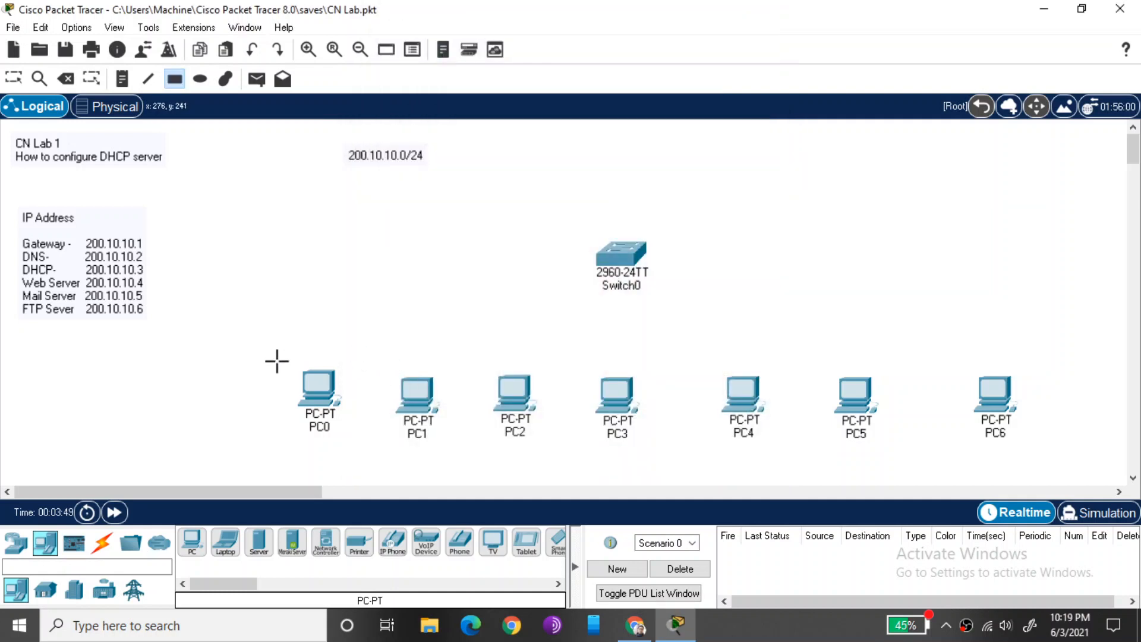
pyautogui.moveTo(277, 361); pyautogui.dragTo(1053, 474)
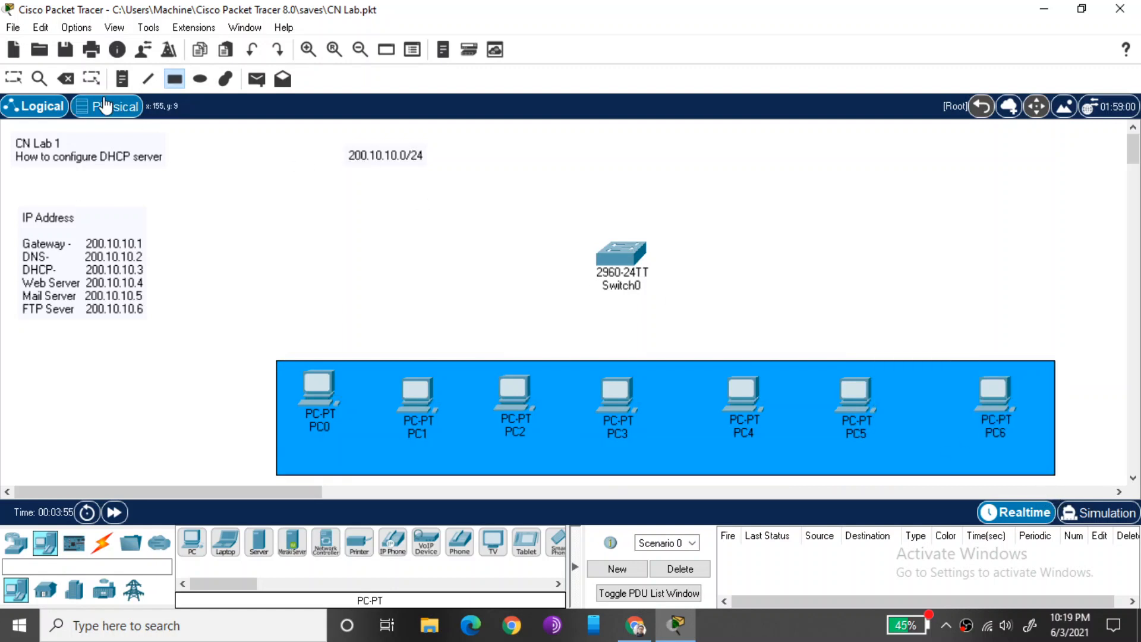
# Connect PC0's FastEthernet0 port to FastEthernet0/1 on Switch0 with a copper straight-through cable
pyautogui.click(102, 543)
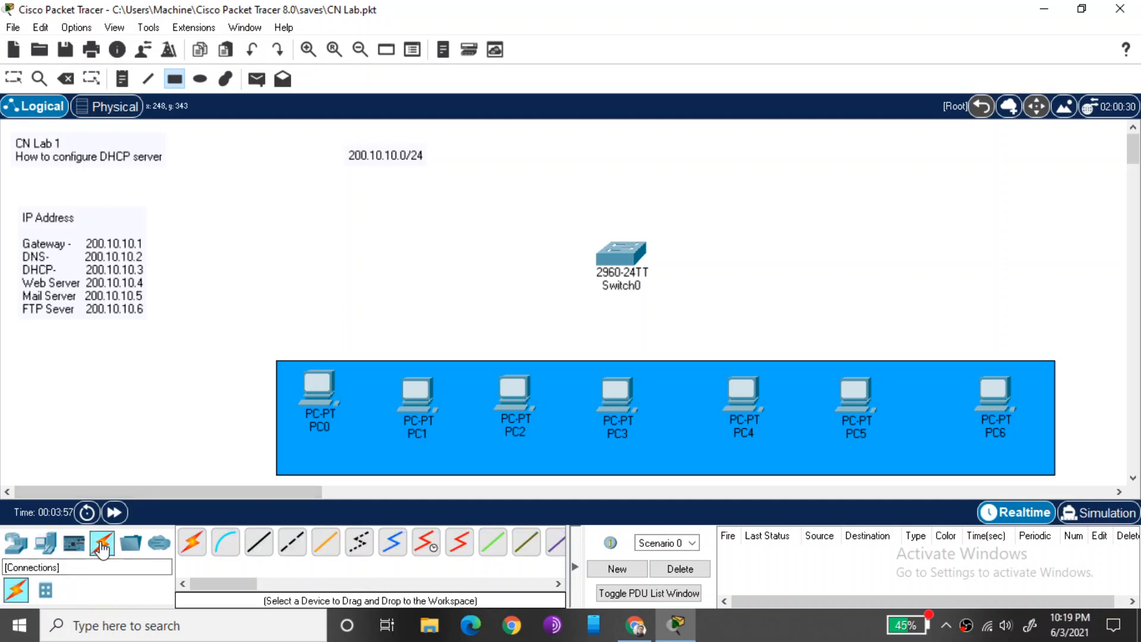
pyautogui.click(264, 544)
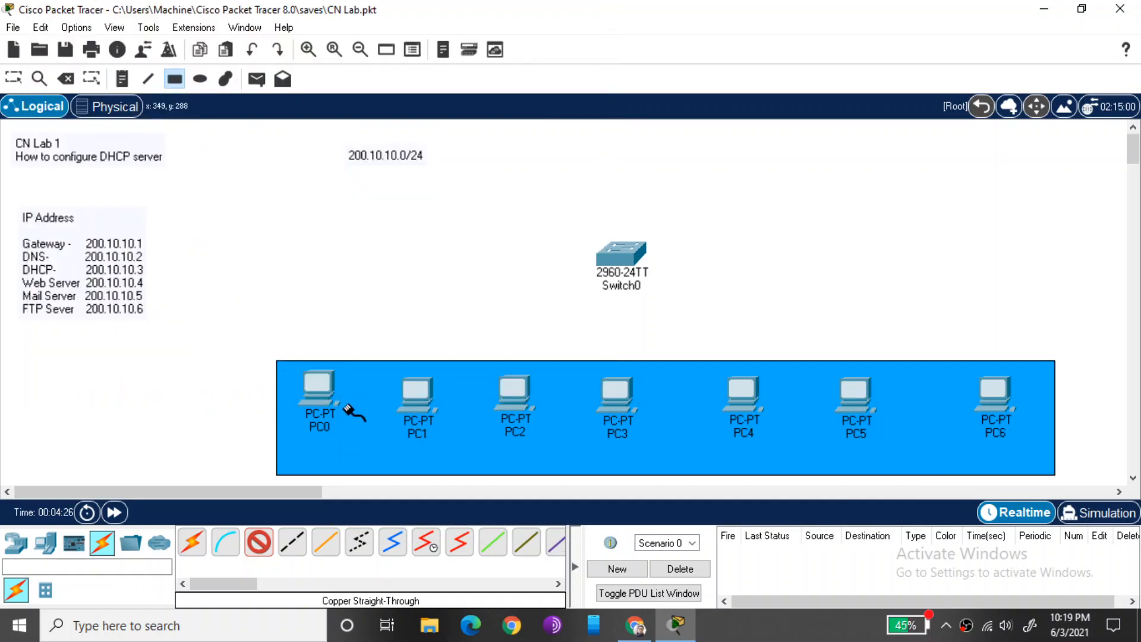
pyautogui.click(295, 553)
pyautogui.click(322, 385)
pyautogui.click(348, 454)
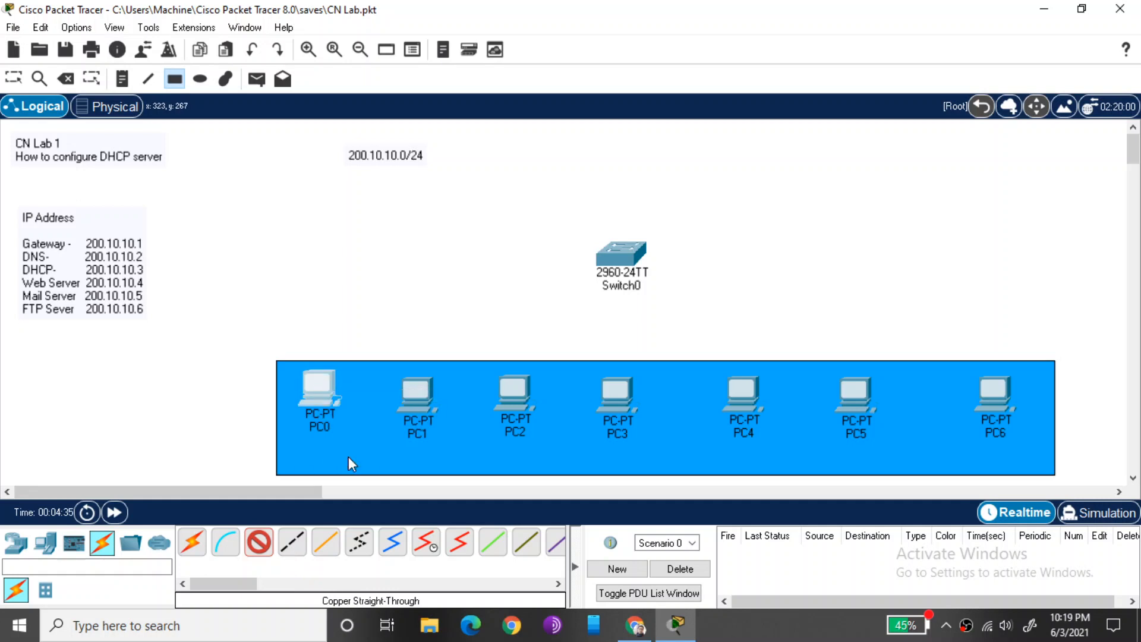
pyautogui.click(615, 262)
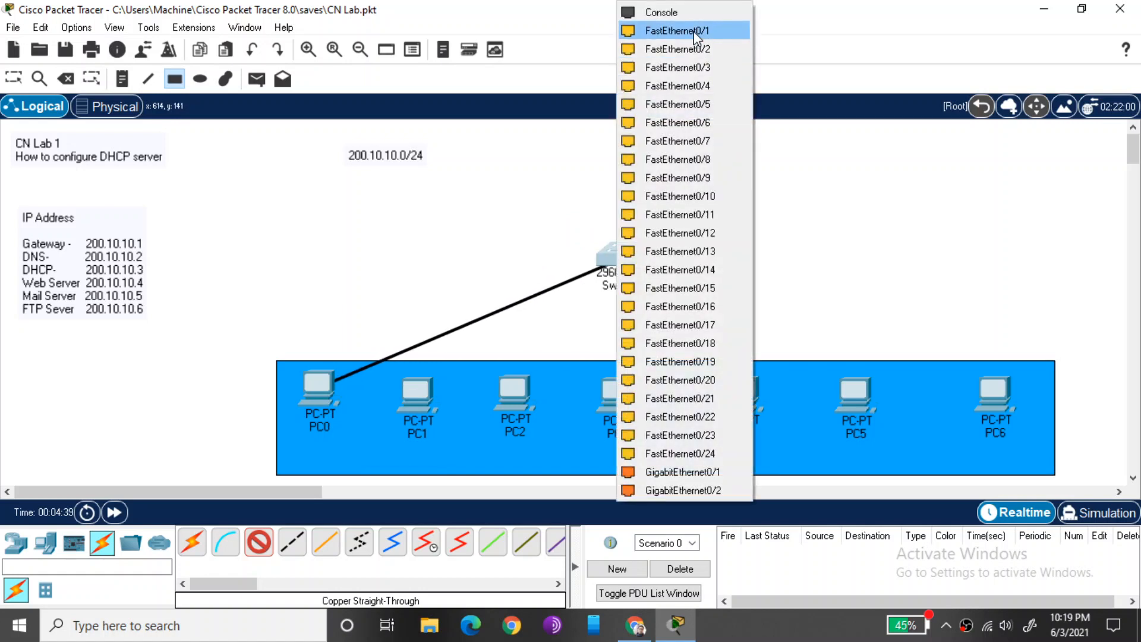
pyautogui.click(693, 31)
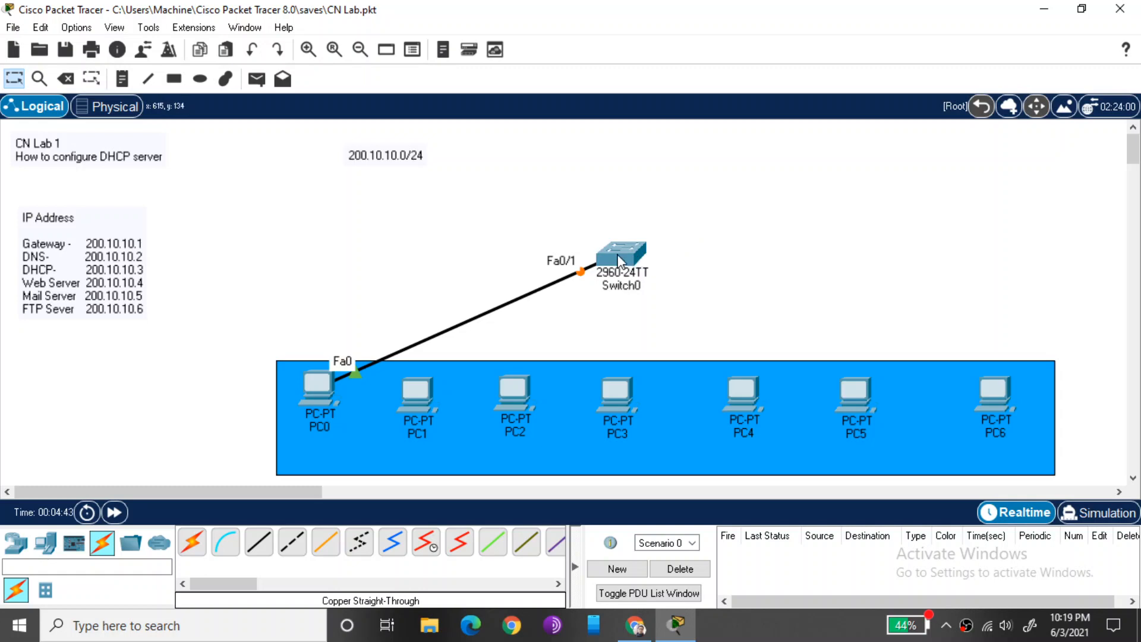
# Connect PC1's FastEthernet0 port to FastEthernet0/2 on Switch0 with a copper straight-through cable
pyautogui.click(260, 556)
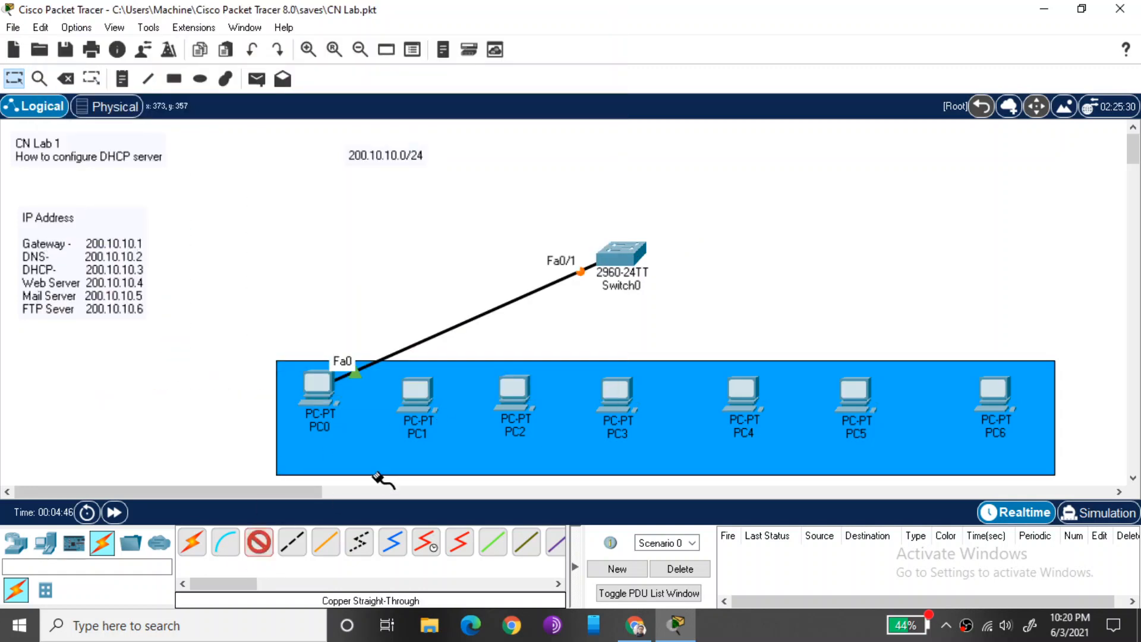
pyautogui.click(412, 406)
pyautogui.click(472, 473)
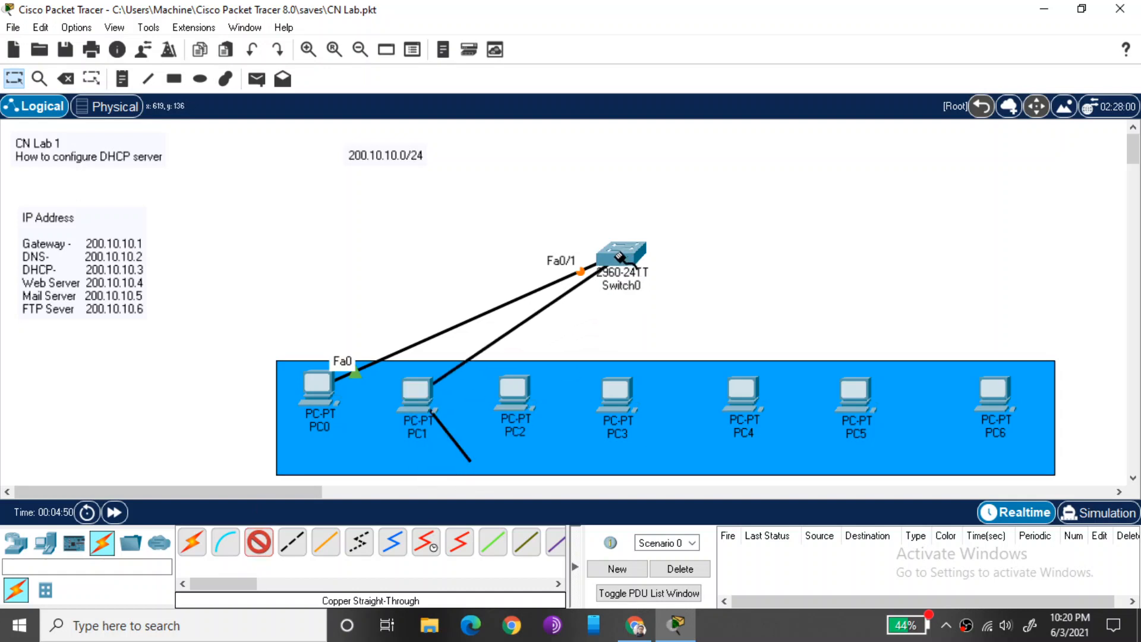
pyautogui.click(618, 257)
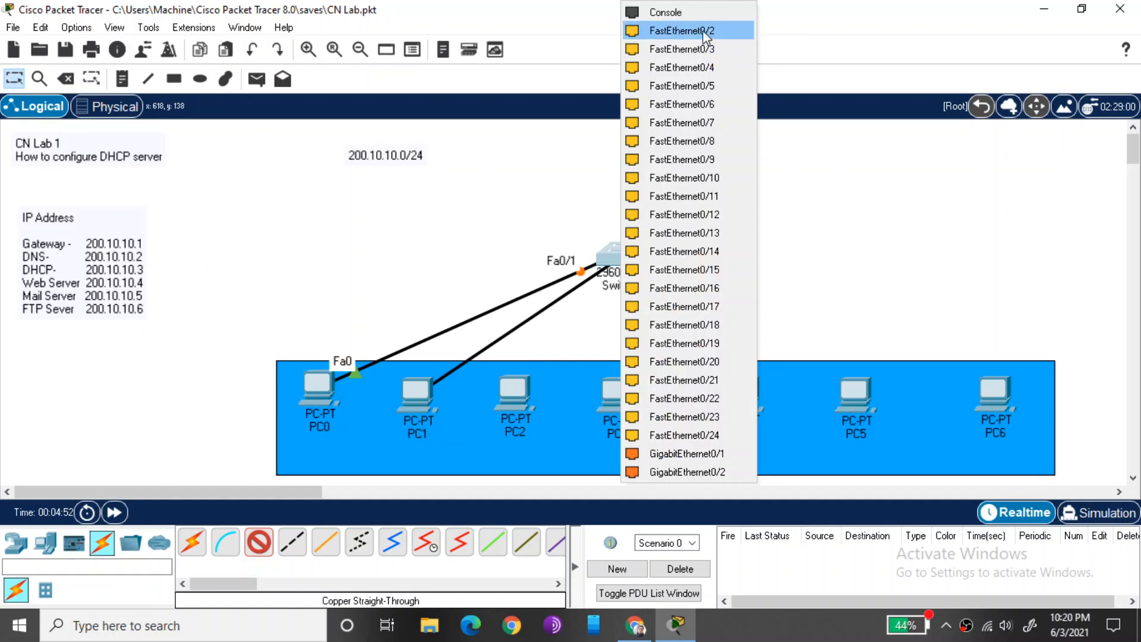
pyautogui.click(703, 34)
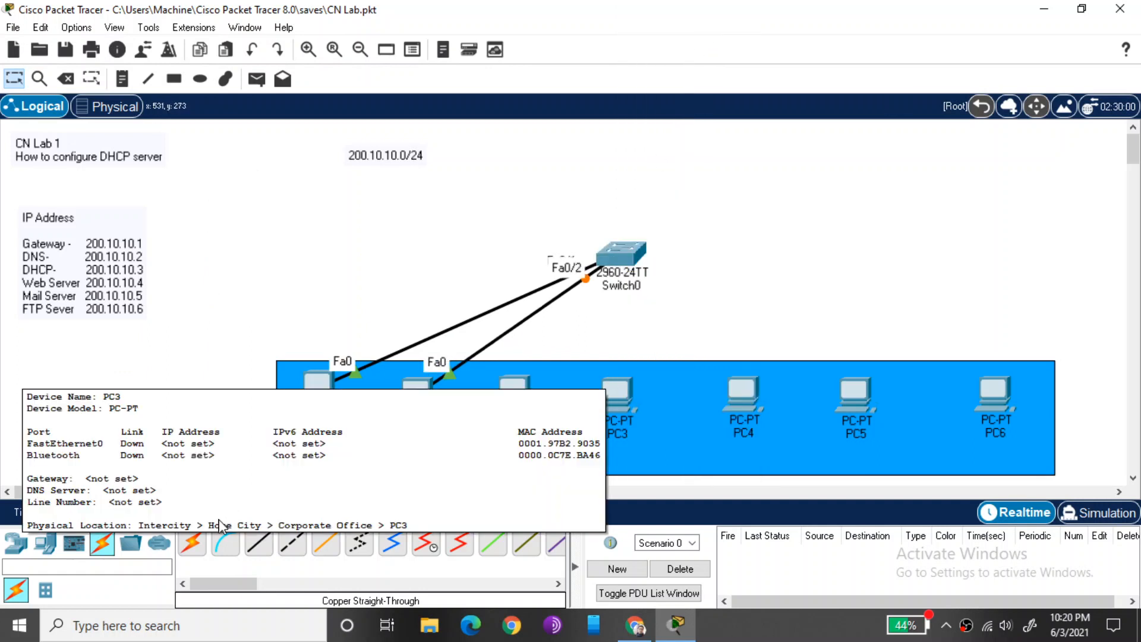
# Connect PC2 to Switch0 using the automatically chosen connection type
pyautogui.click(190, 554)
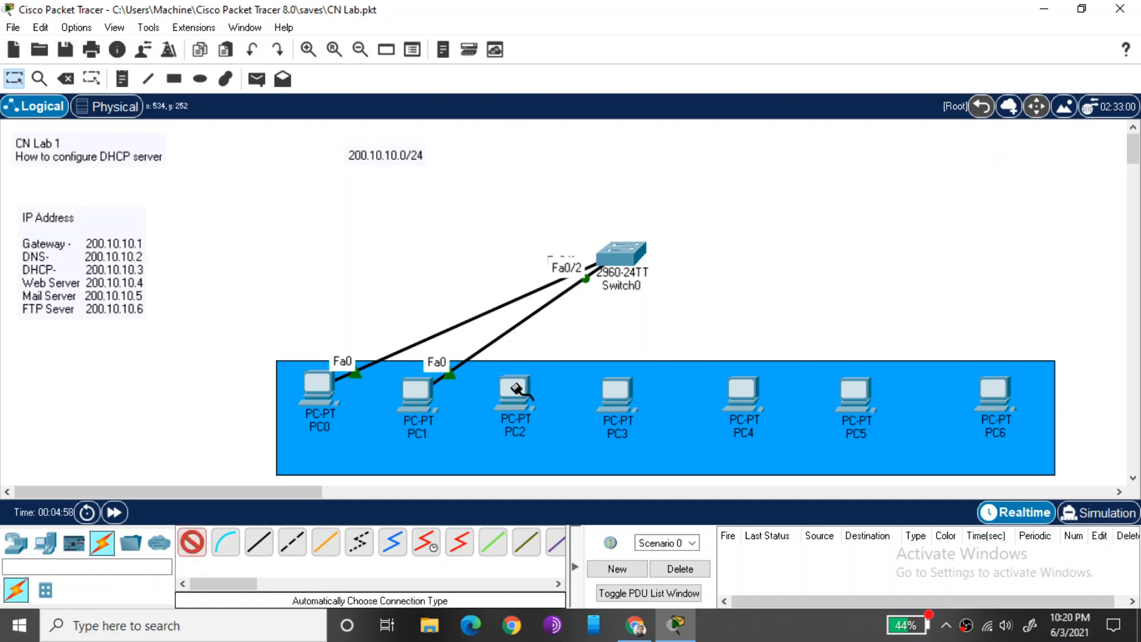
pyautogui.click(514, 393)
pyautogui.click(616, 258)
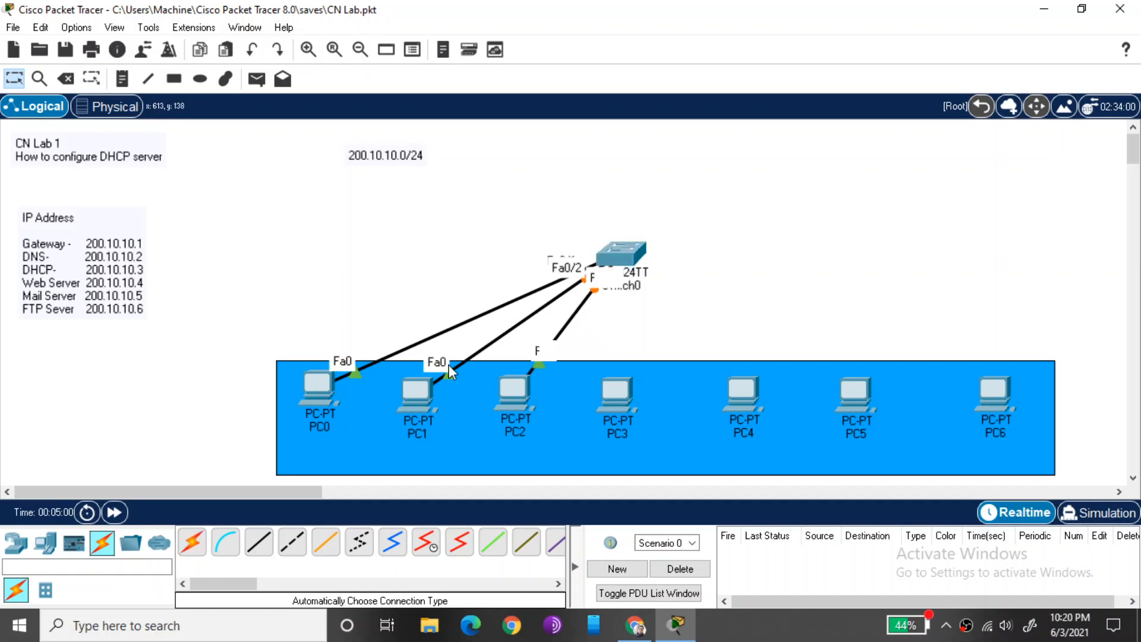
# Connect PC3 and PC4 to Switch0 using the automatically chosen connection type
pyautogui.click(191, 547)
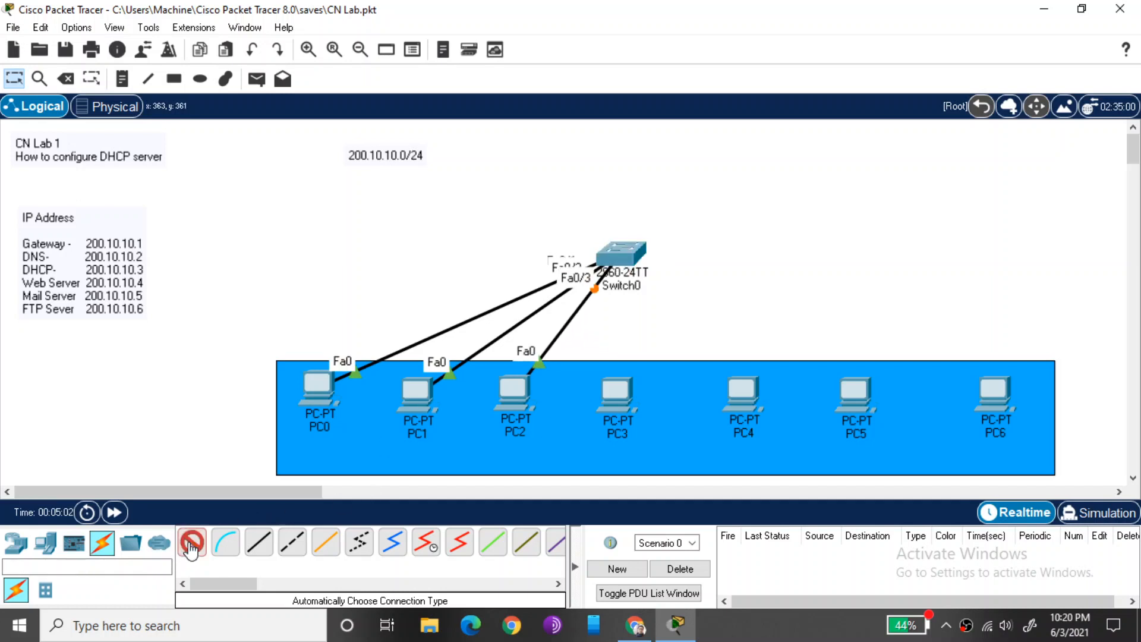
pyautogui.click(616, 394)
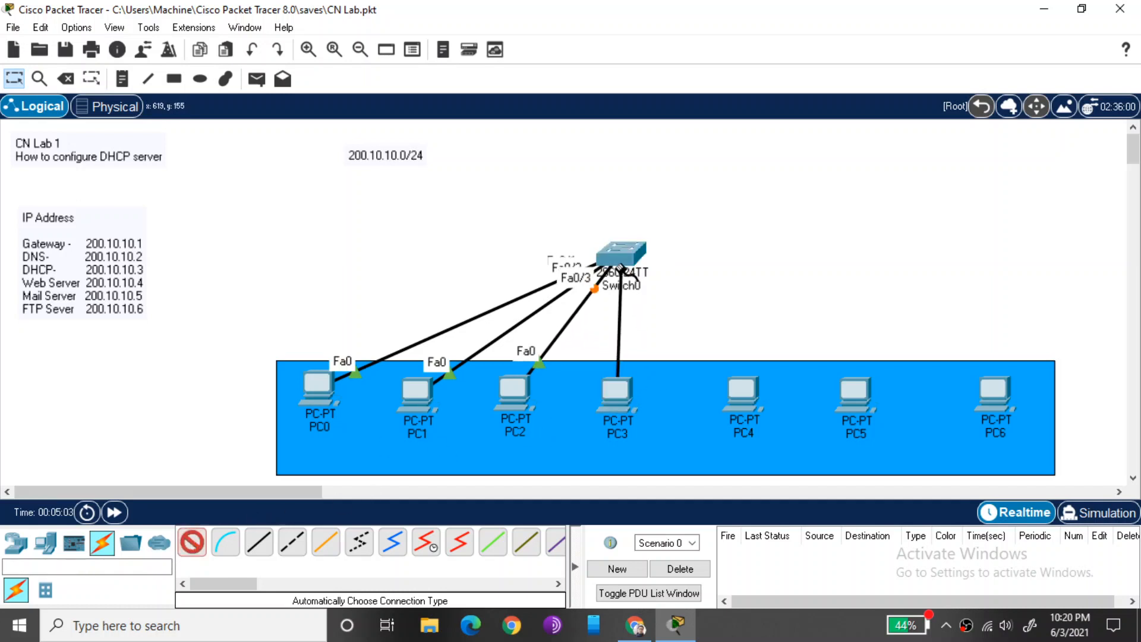
pyautogui.click(621, 254)
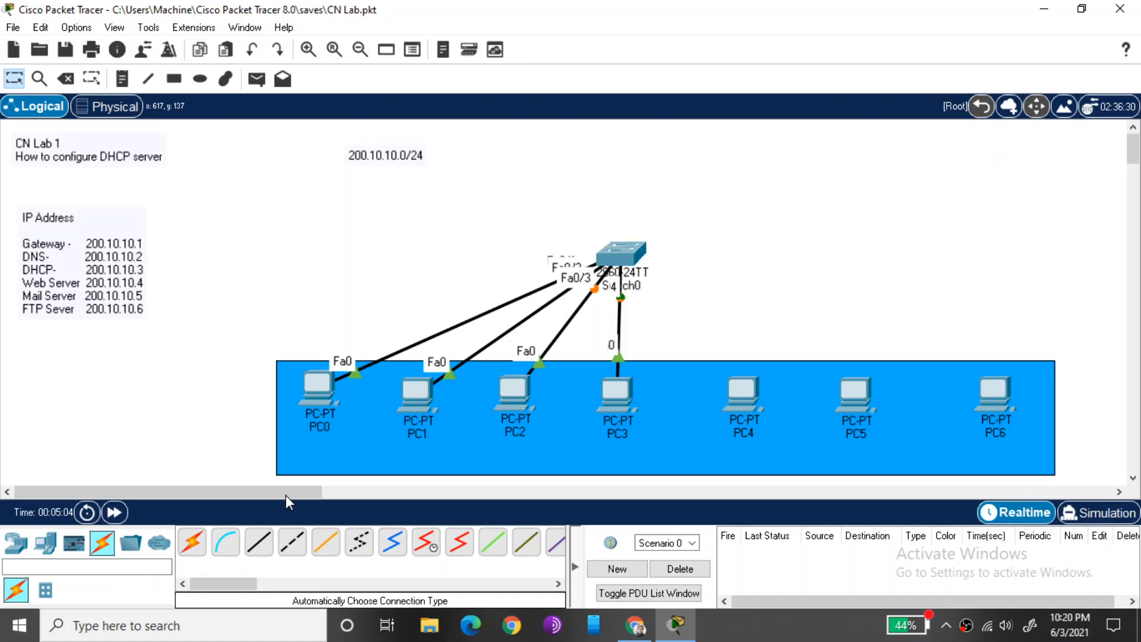
pyautogui.click(195, 546)
pyautogui.click(740, 391)
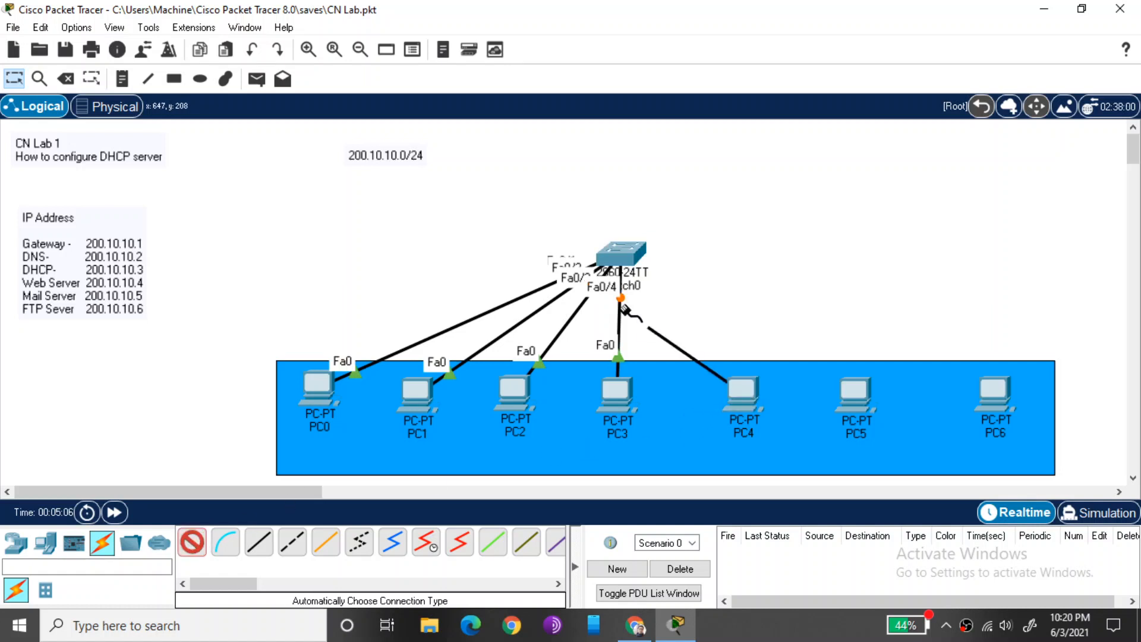
pyautogui.click(621, 254)
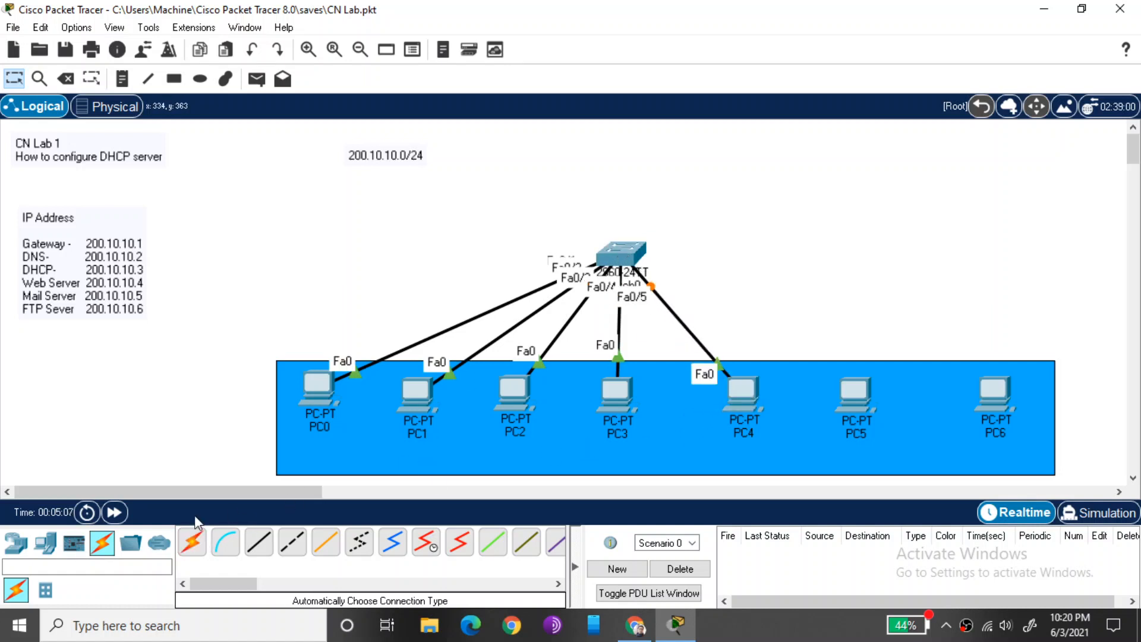
# Connect PC5 and PC6 to Switch0 using the automatically chosen connection type
pyautogui.click(192, 542)
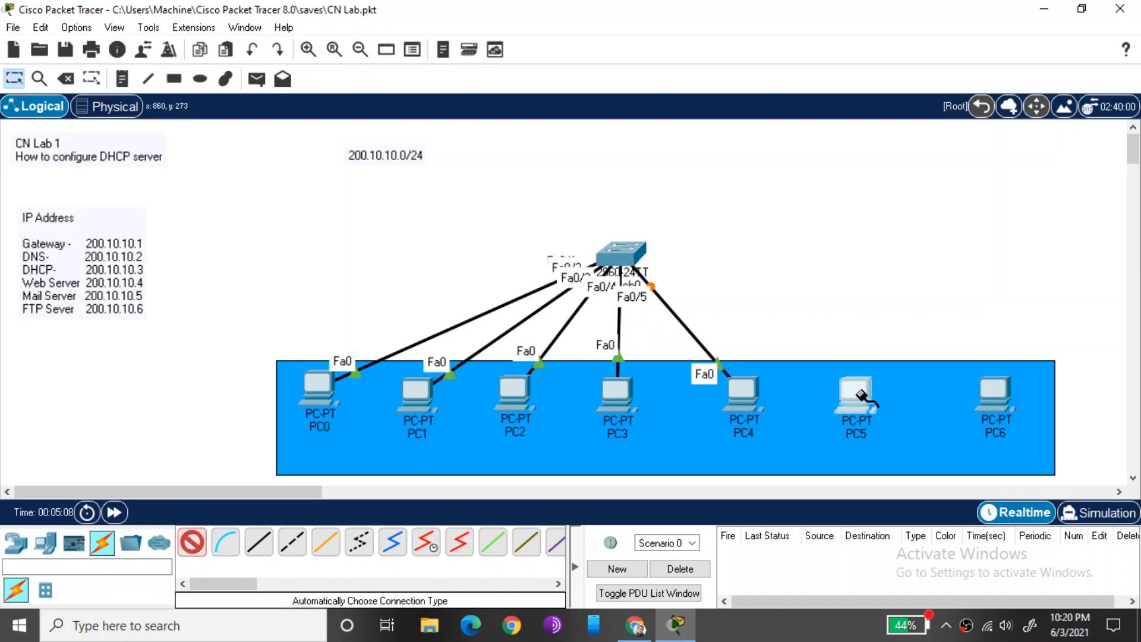
pyautogui.click(856, 395)
pyautogui.click(631, 253)
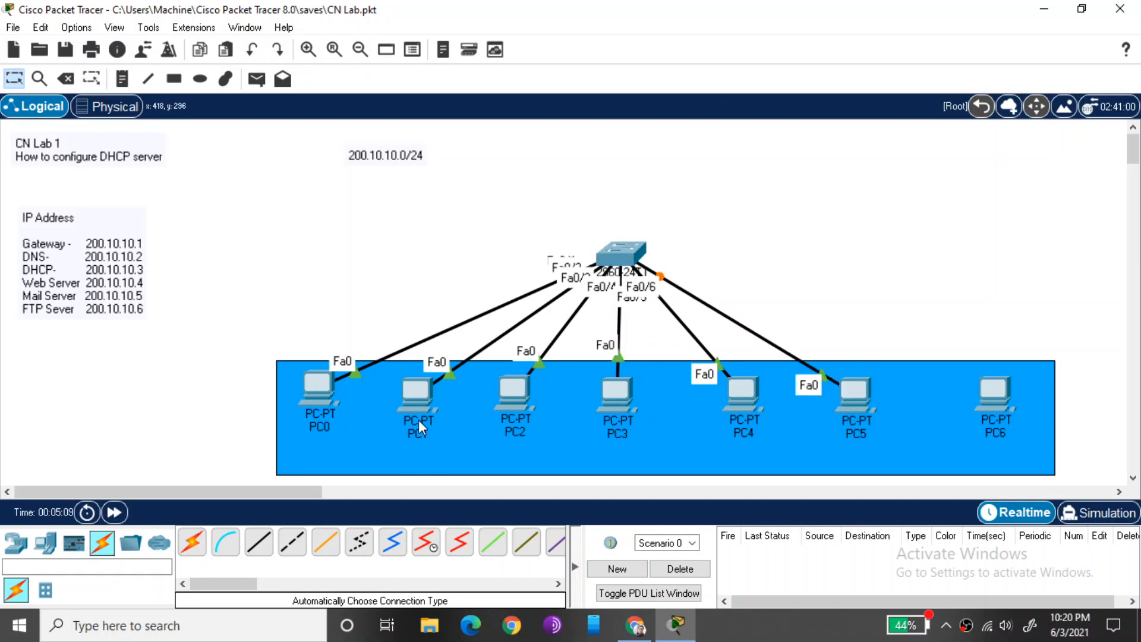
pyautogui.click(192, 542)
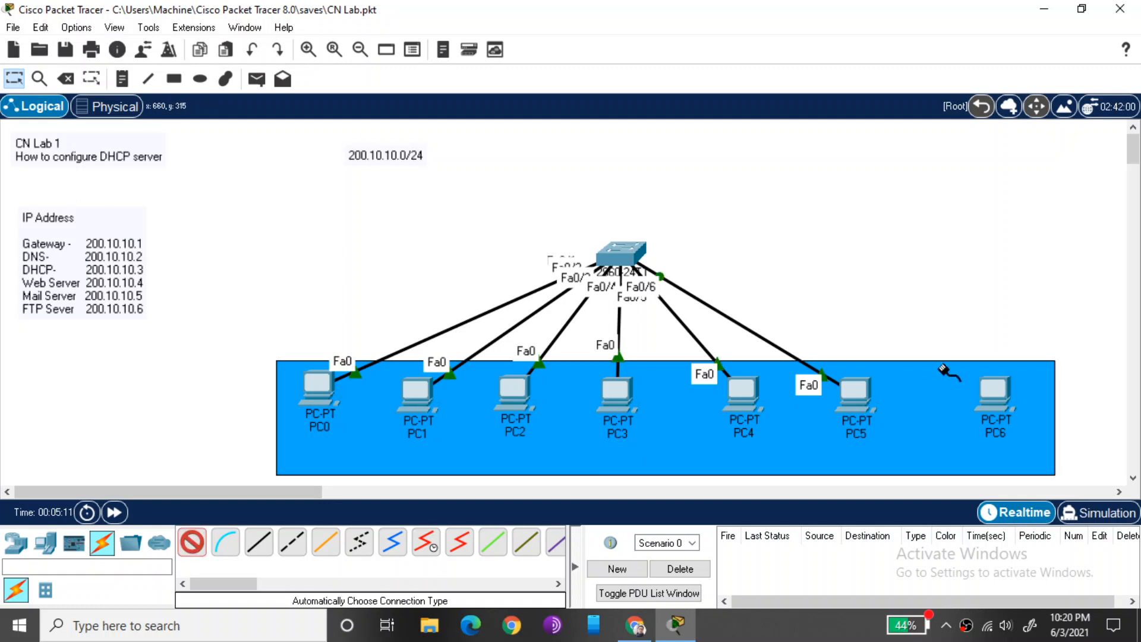
pyautogui.click(993, 391)
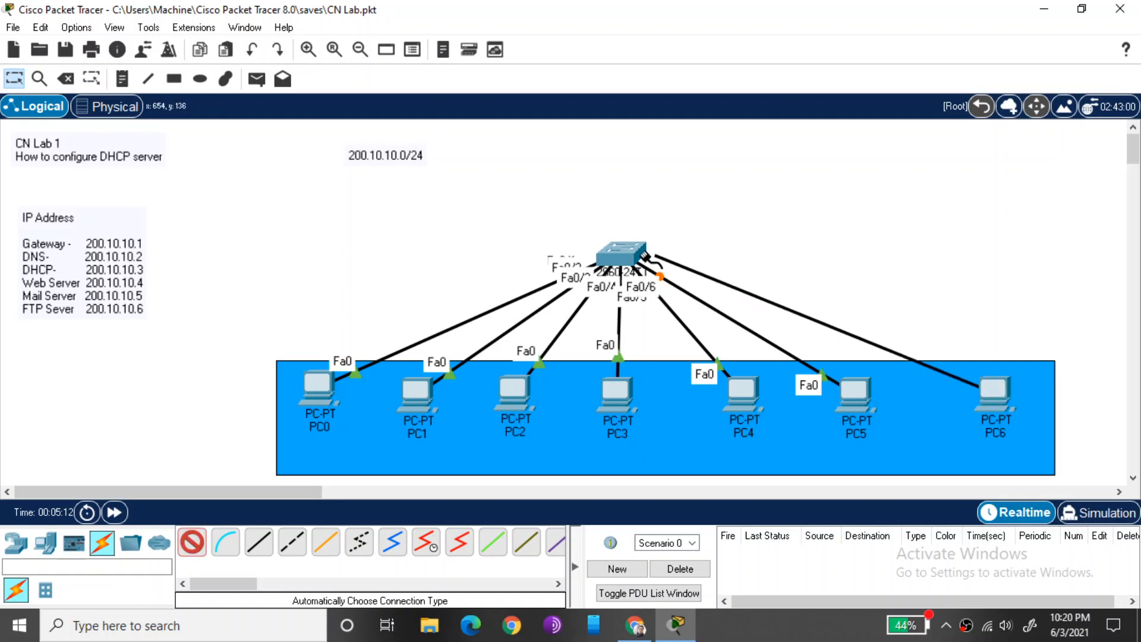
pyautogui.click(624, 253)
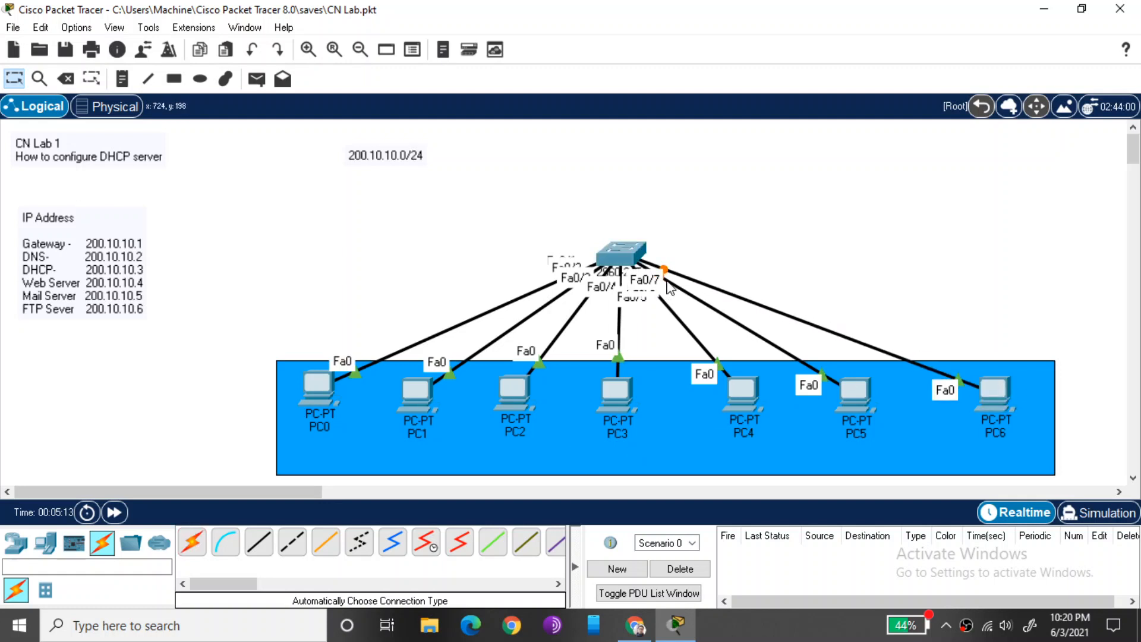
# Shift PC0 slightly toward the blue rectangle's left edge and place PC6 near the rectangle's right end
pyautogui.moveTo(1000, 389); pyautogui.dragTo(1011, 204)
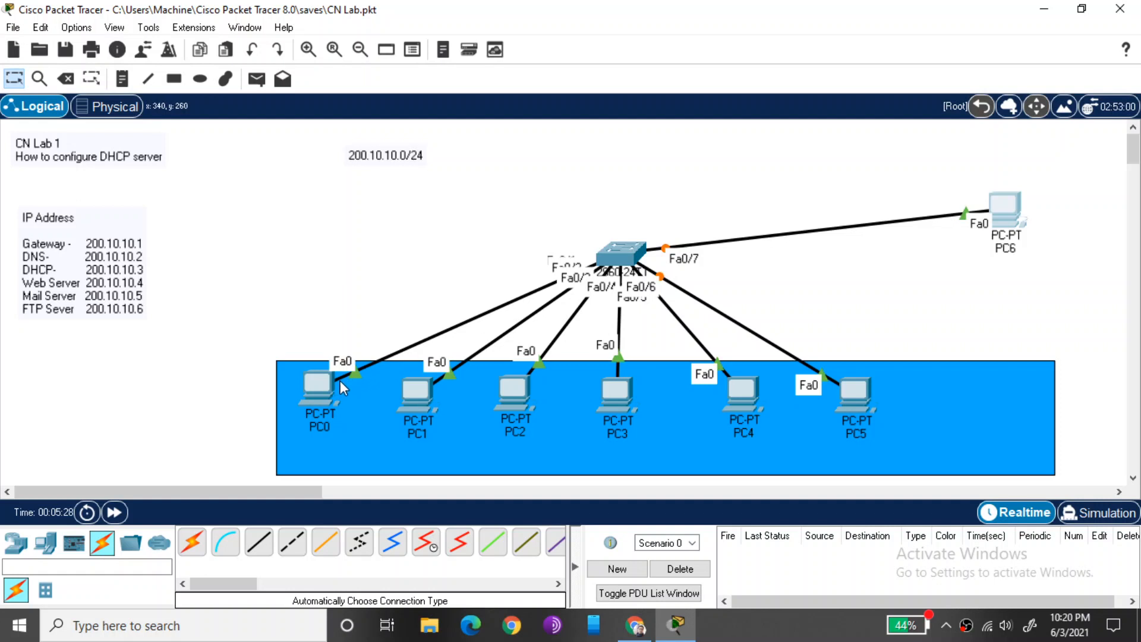
pyautogui.moveTo(341, 383); pyautogui.dragTo(307, 387)
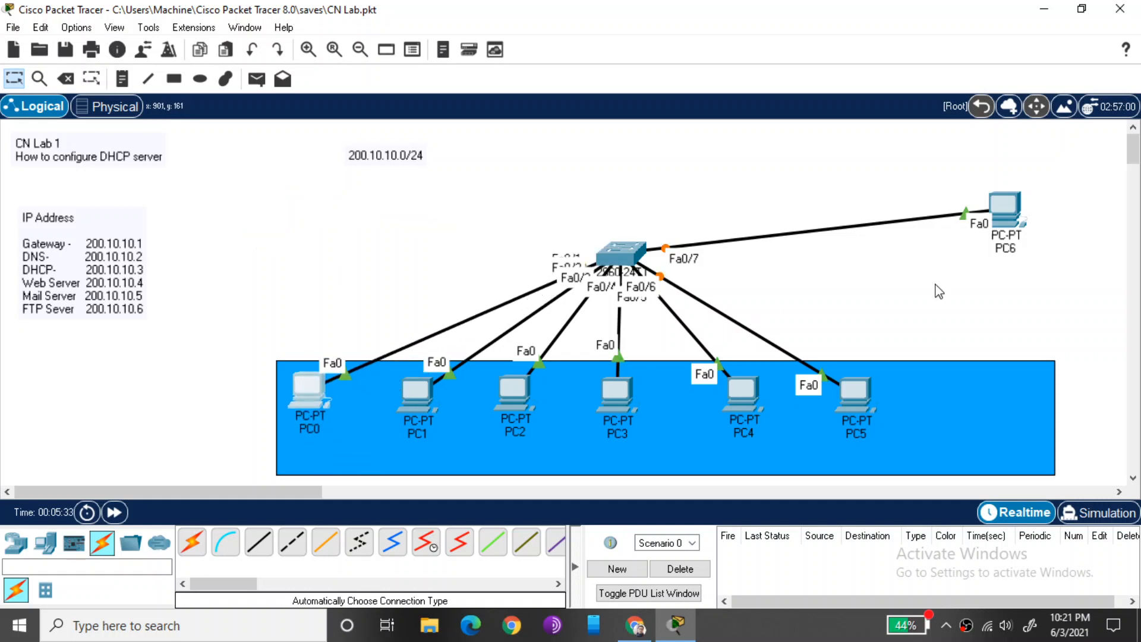
pyautogui.moveTo(1021, 357); pyautogui.dragTo(989, 415)
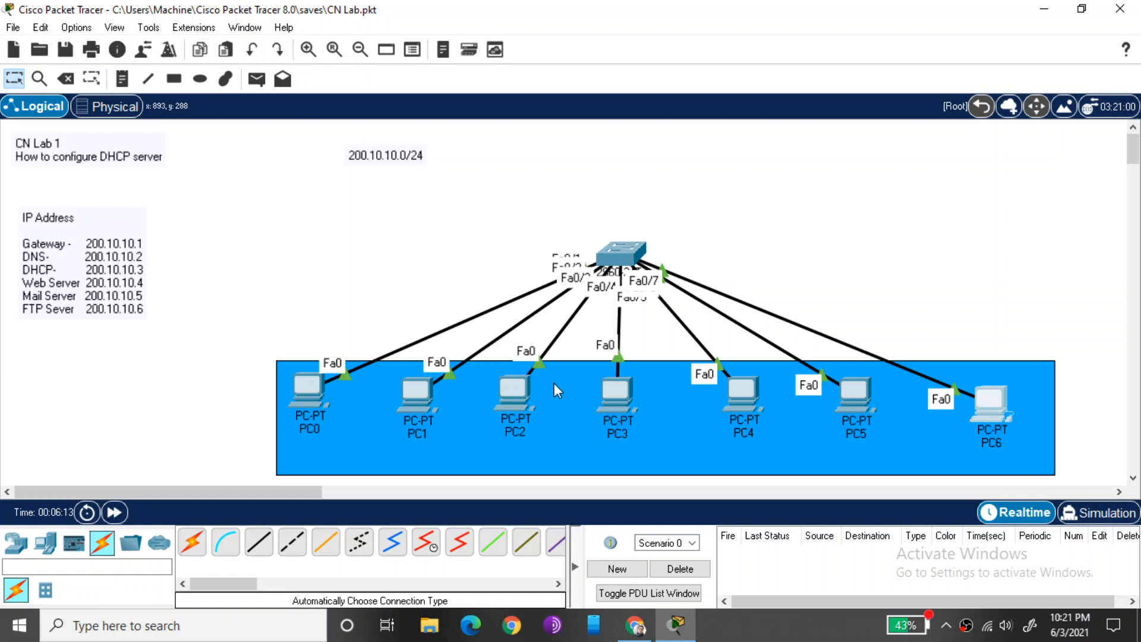
# Give PC0 the static IPv4 address 200.10.10.10 with subnet mask 255.255.255.0, and close its configuration window
pyautogui.click(305, 392)
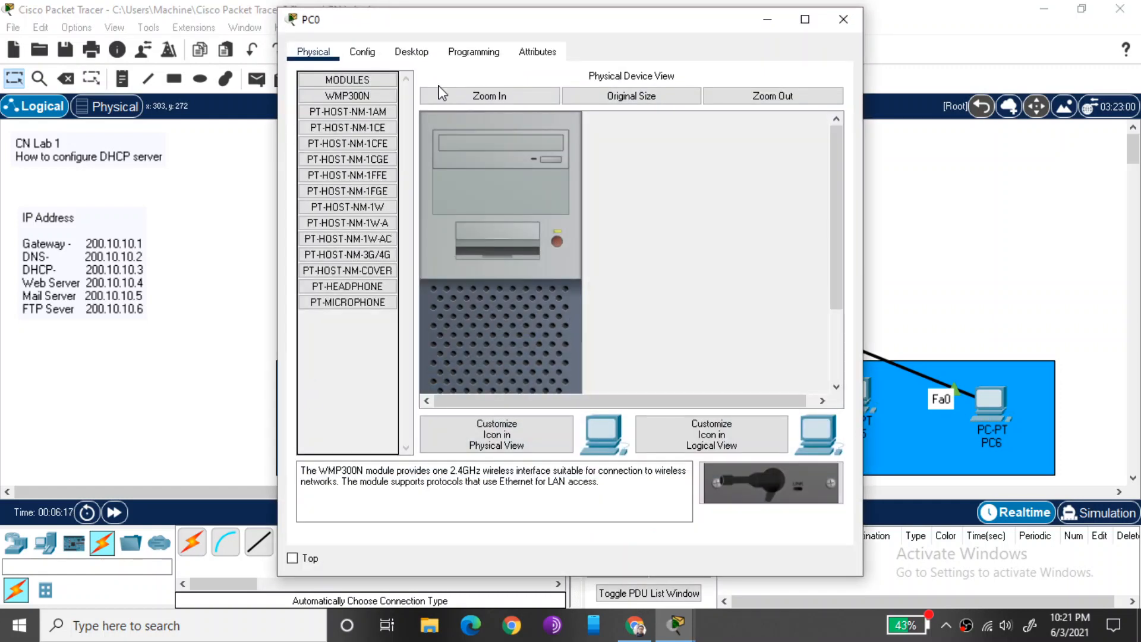
pyautogui.click(413, 54)
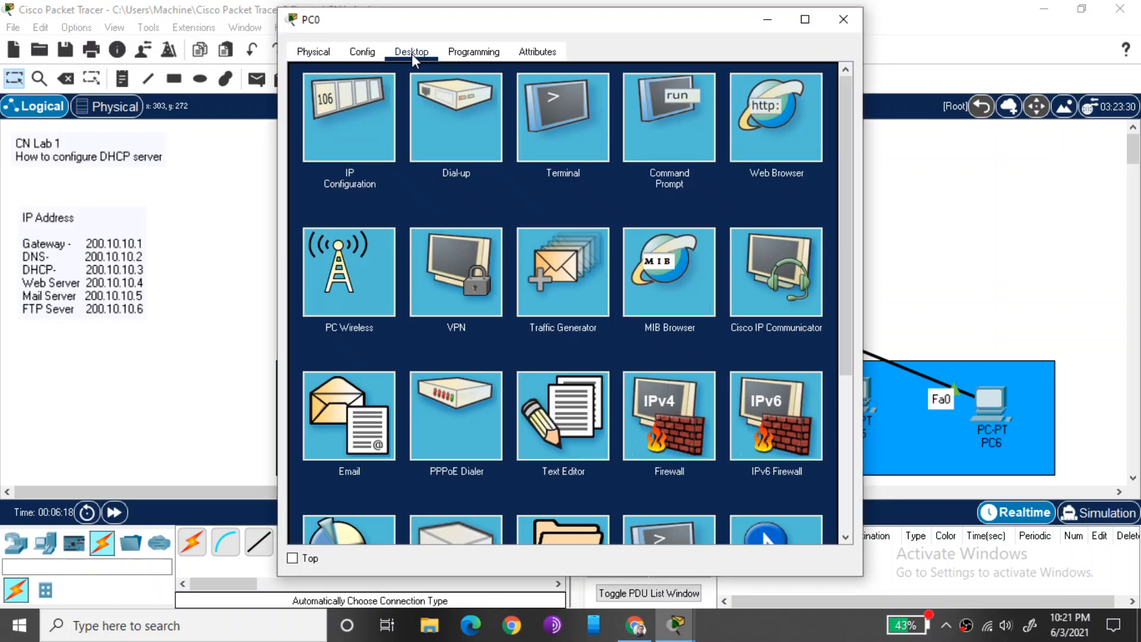
pyautogui.click(351, 113)
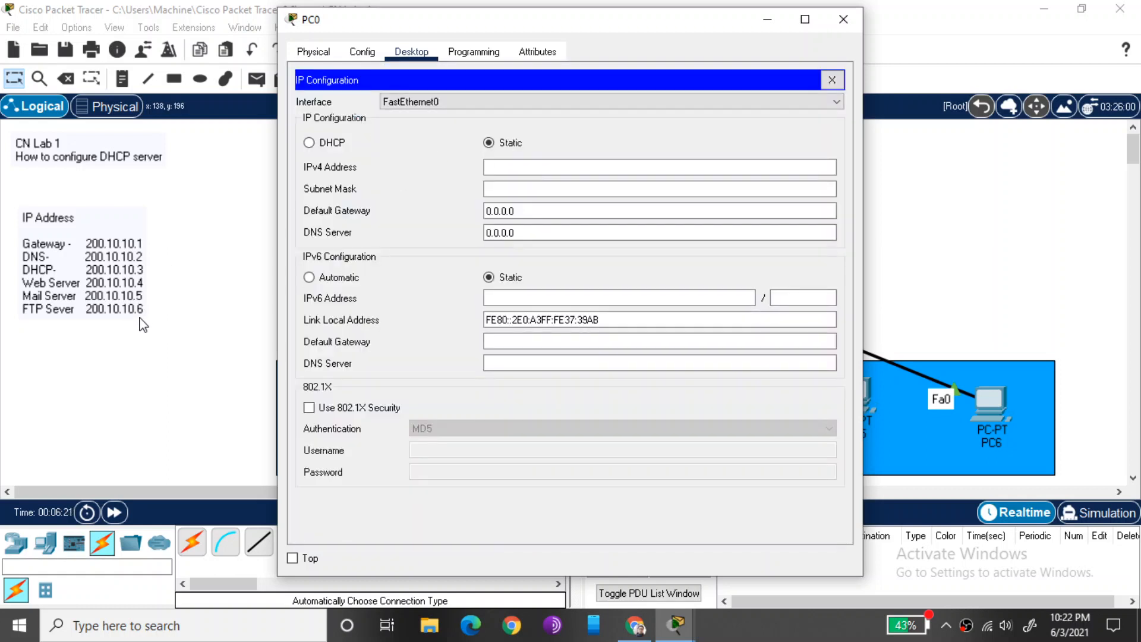
pyautogui.click(505, 162)
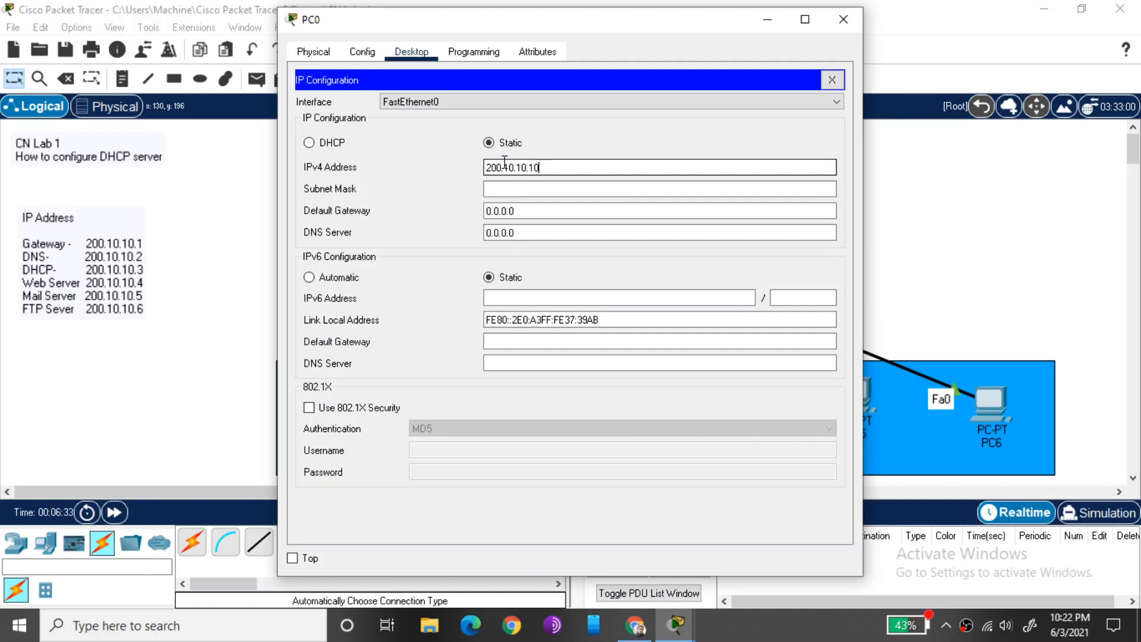
pyautogui.press('Tab')
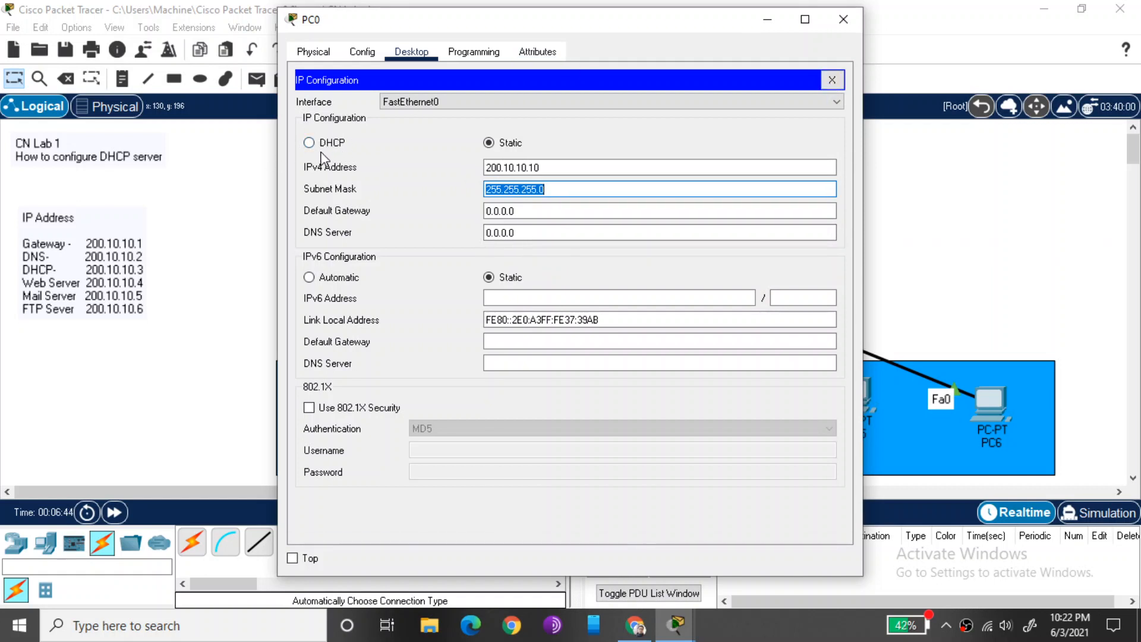
pyautogui.click(837, 81)
pyautogui.click(844, 18)
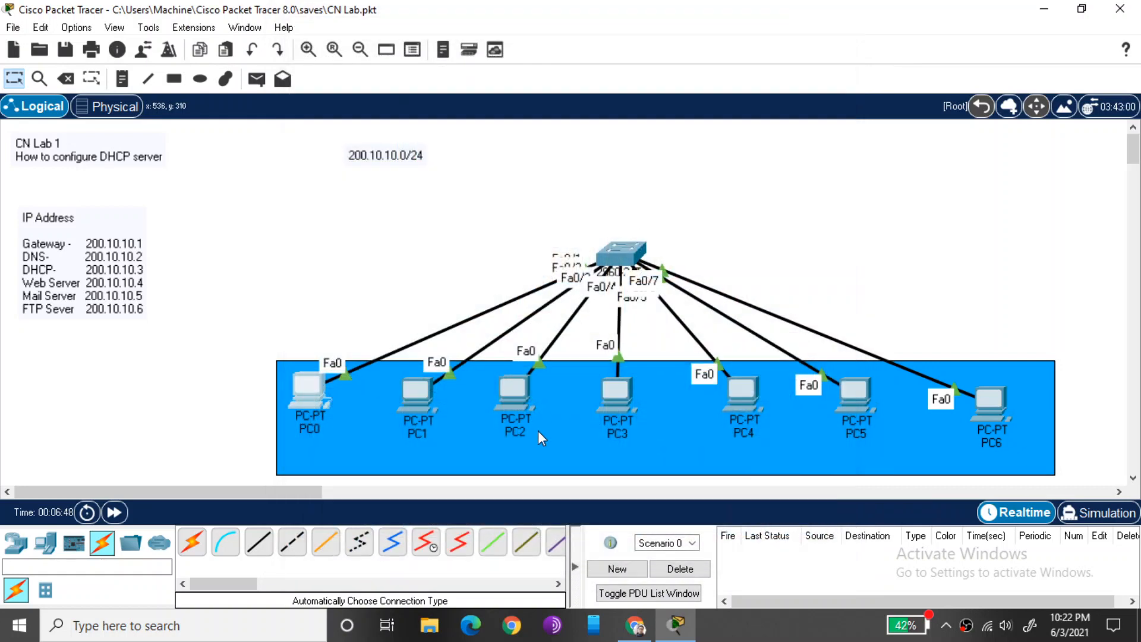
# View PC1's IP configuration and close its window without entering an address
pyautogui.click(412, 391)
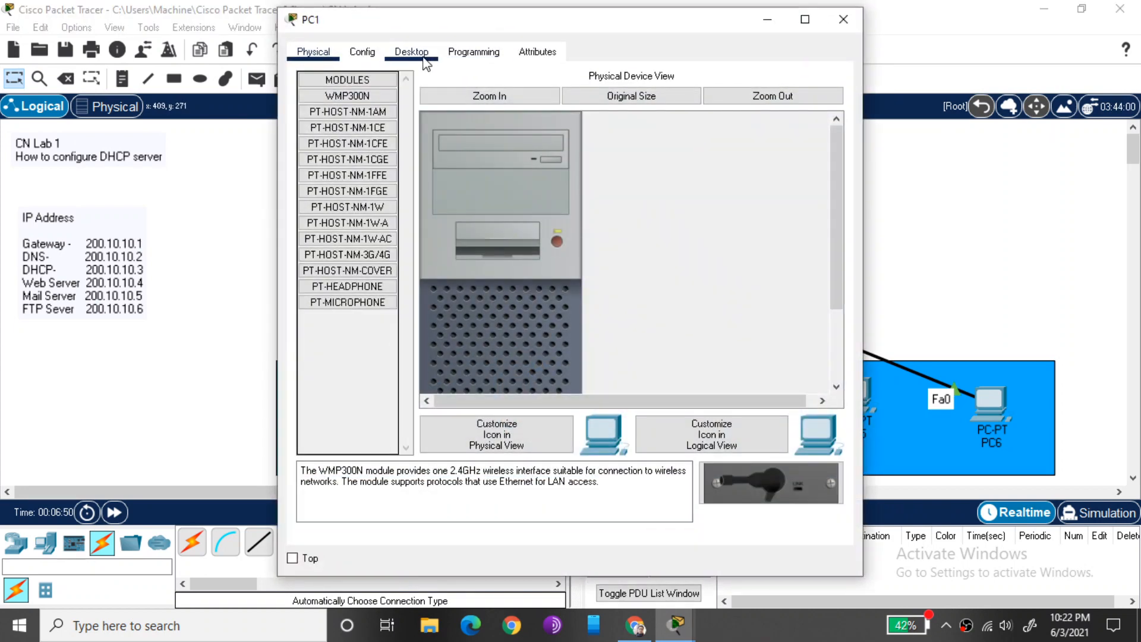
pyautogui.click(420, 57)
pyautogui.click(348, 108)
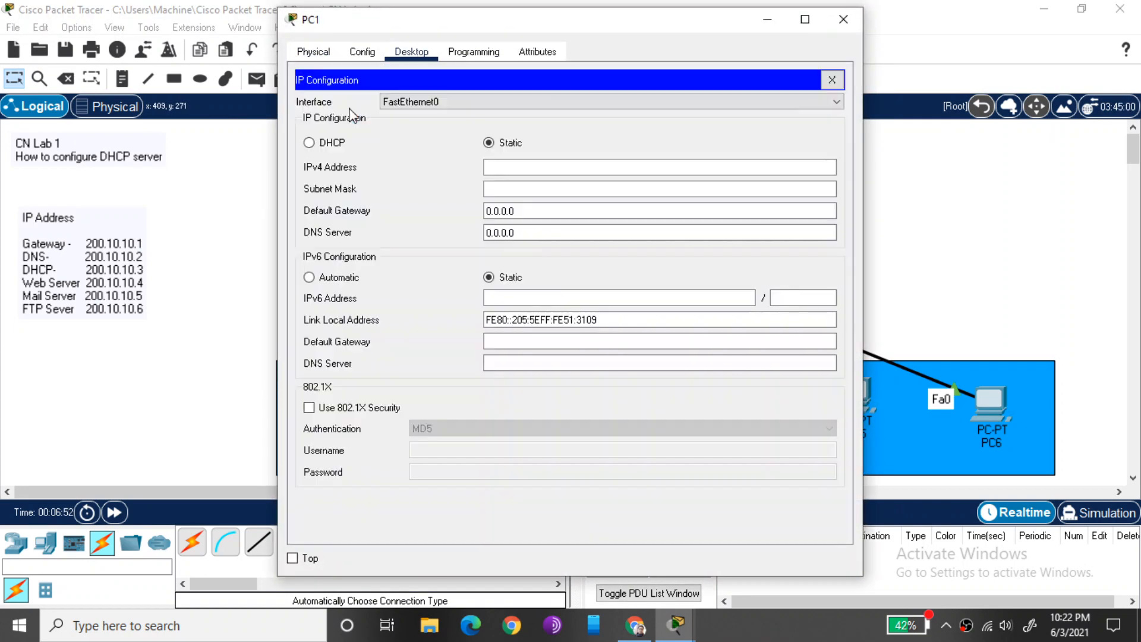
pyautogui.click(502, 168)
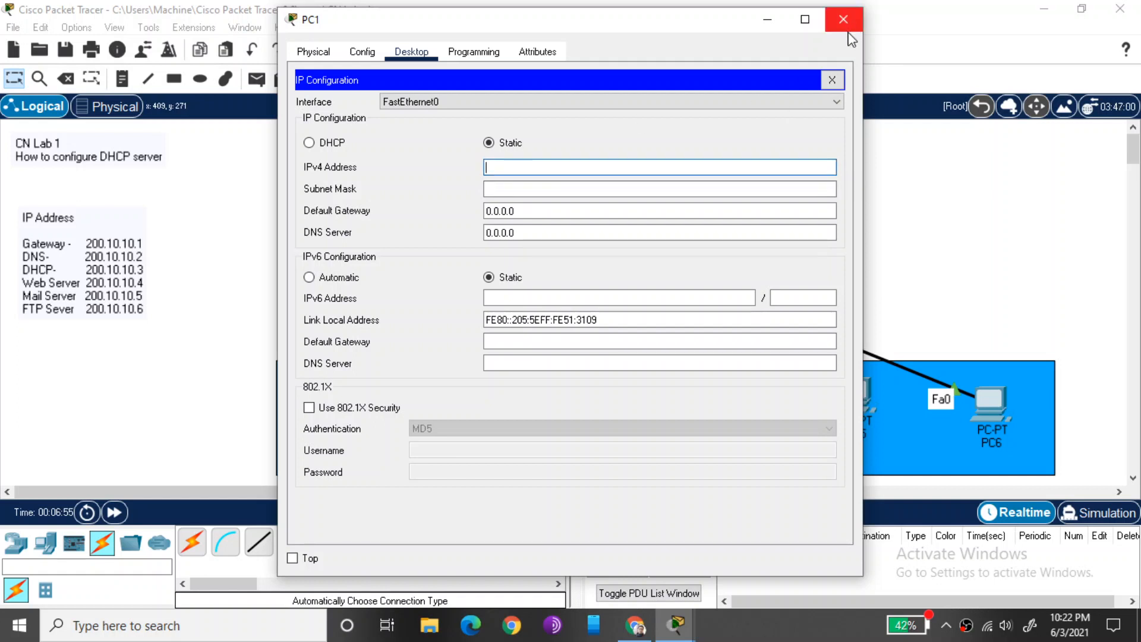
pyautogui.click(834, 80)
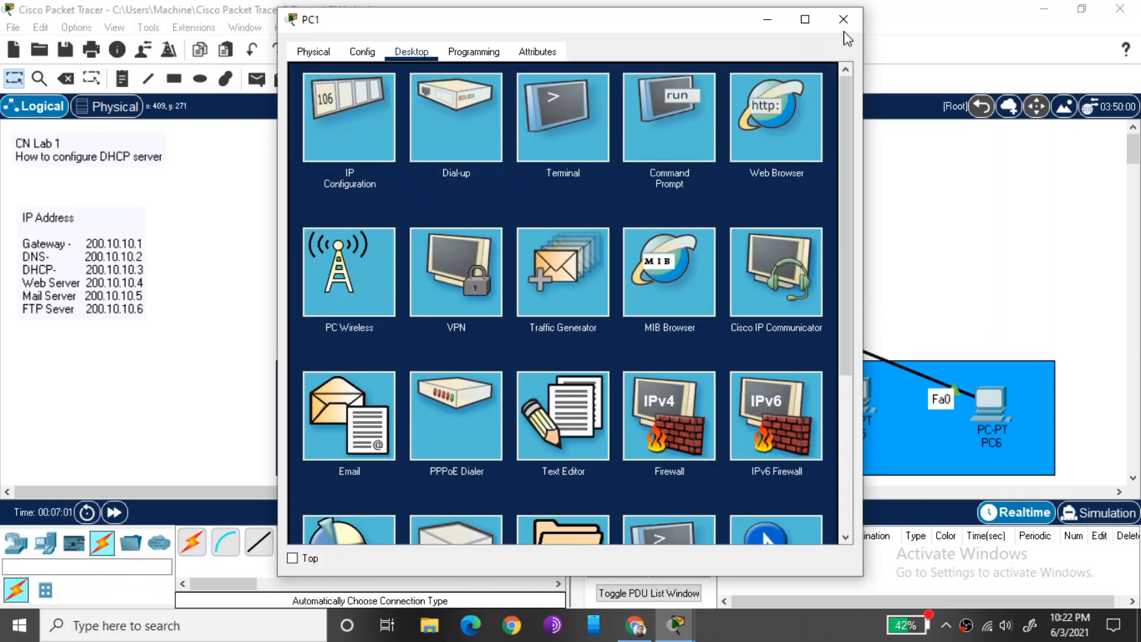
pyautogui.click(845, 22)
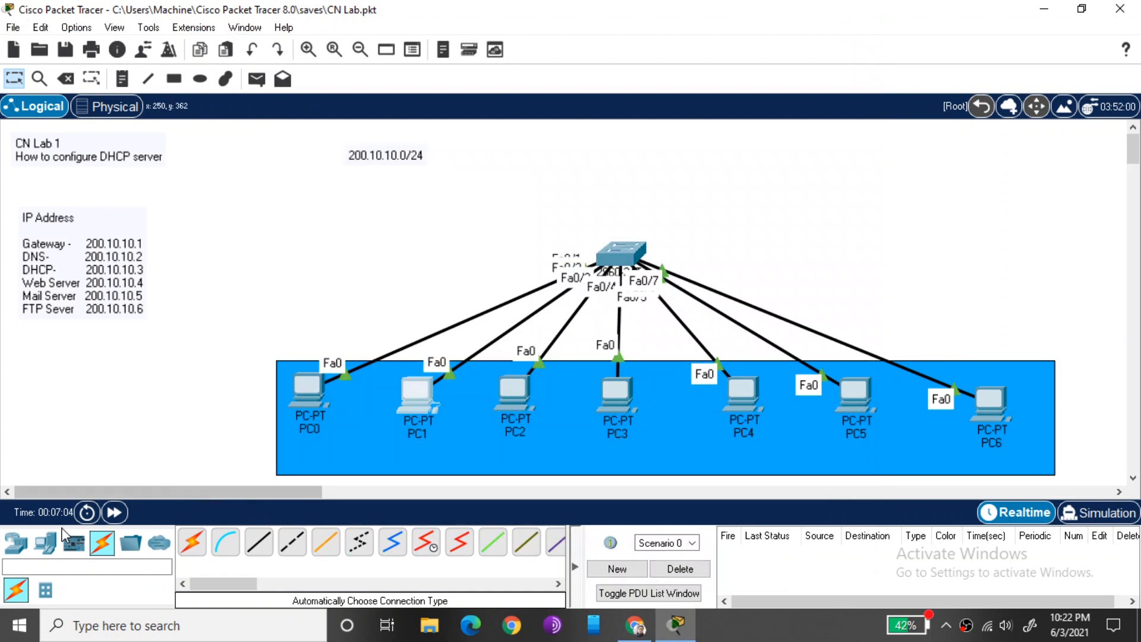
# Place a Server-PT end device above the PCs, to the left of Switch0 and below the 200.10.10.0/24 label
pyautogui.click(48, 550)
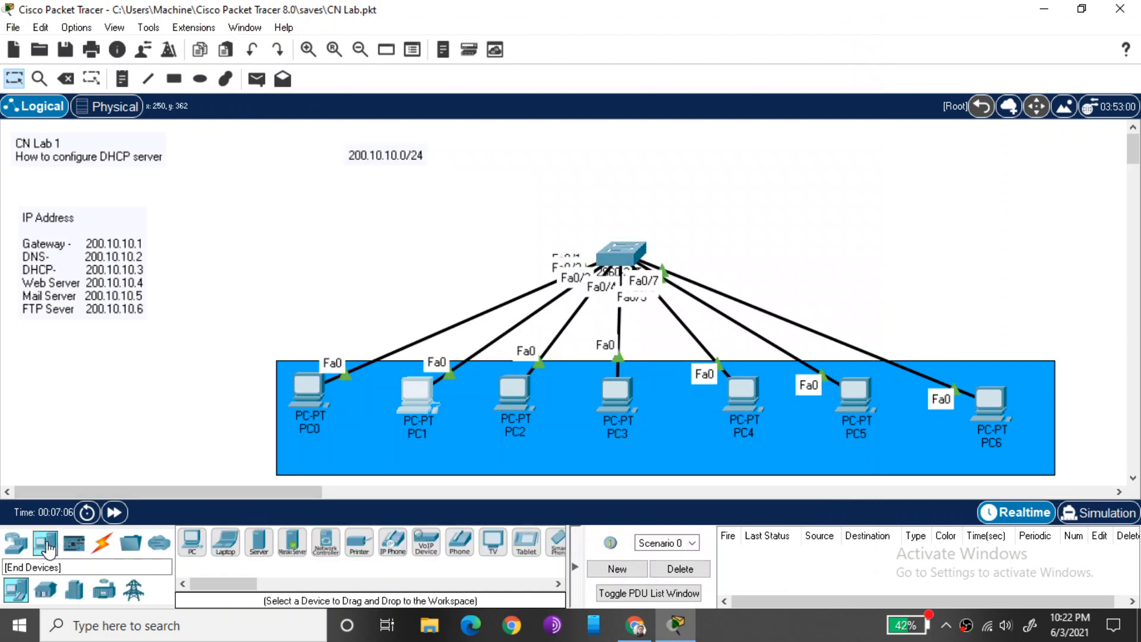
pyautogui.click(258, 542)
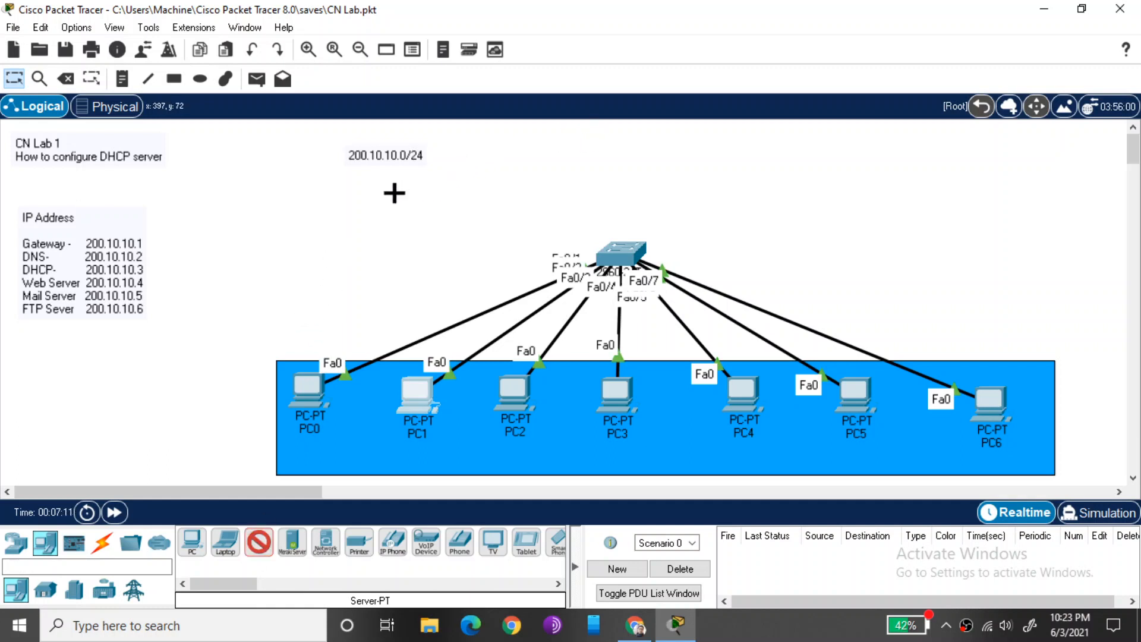
pyautogui.click(337, 188)
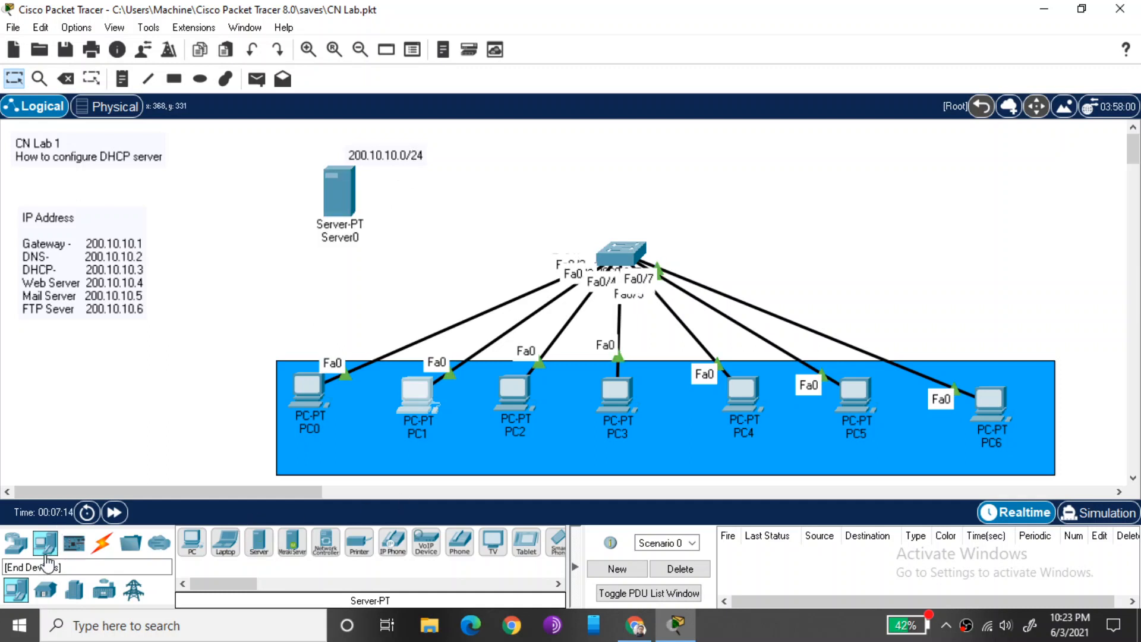
# Connect Server0's FastEthernet0 port to FastEthernet0/8 on Switch0 with a copper straight-through cable
pyautogui.click(102, 543)
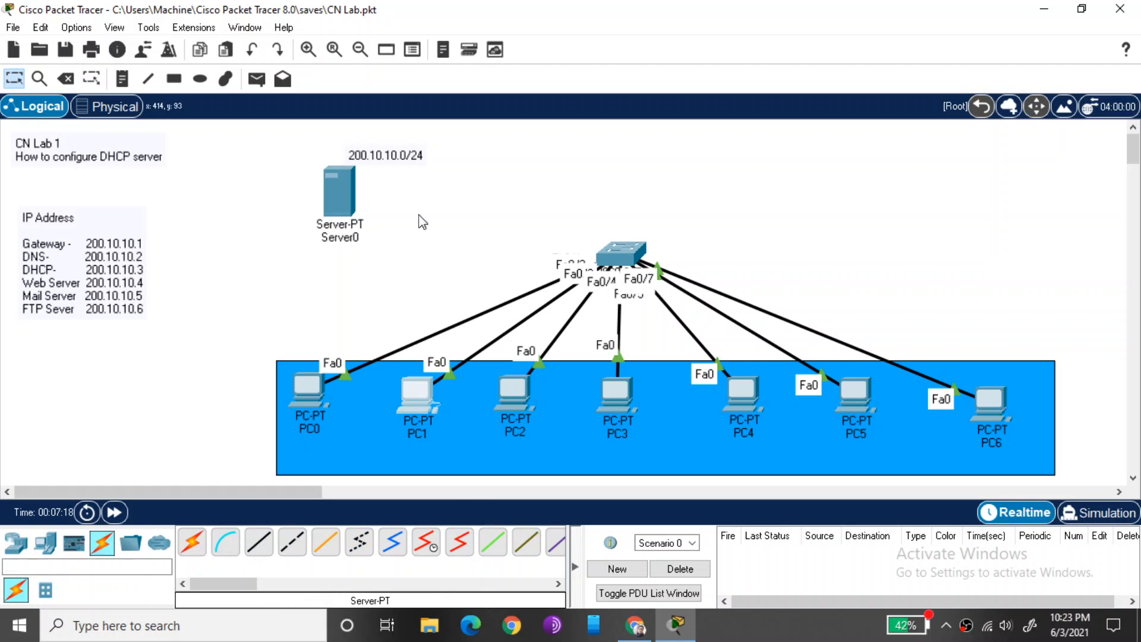
pyautogui.click(341, 203)
pyautogui.click(393, 214)
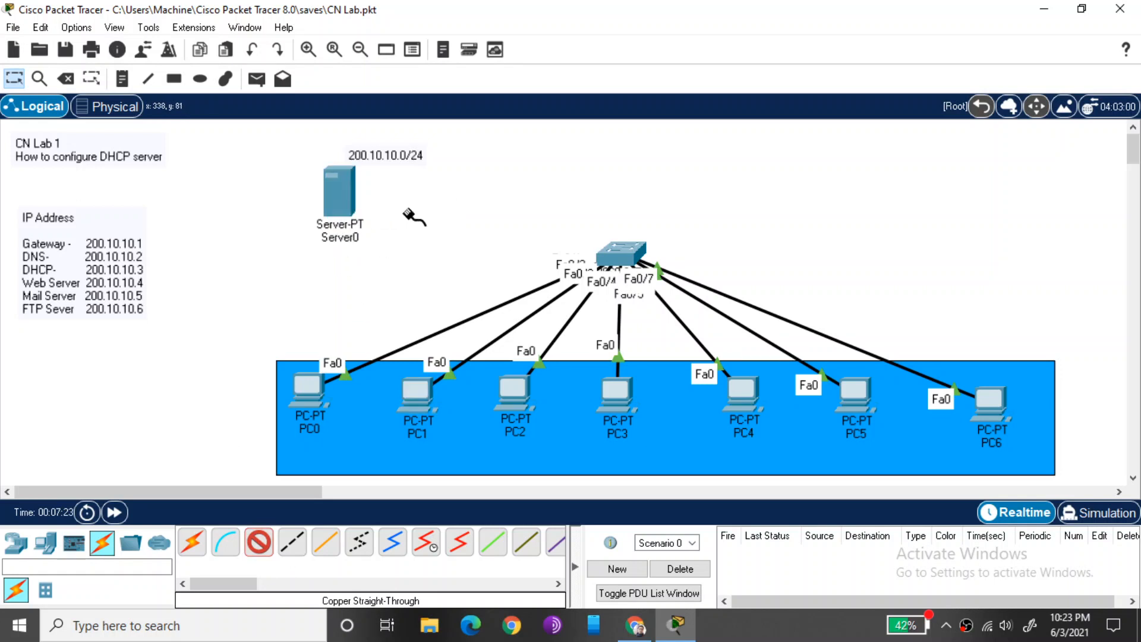
pyautogui.click(615, 259)
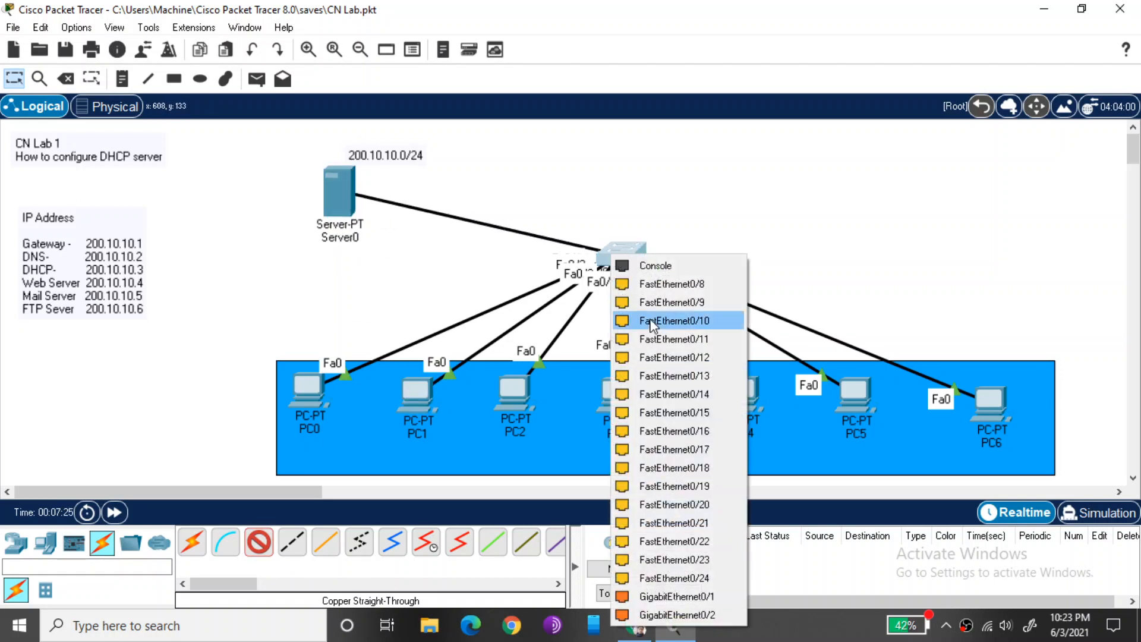
pyautogui.click(675, 286)
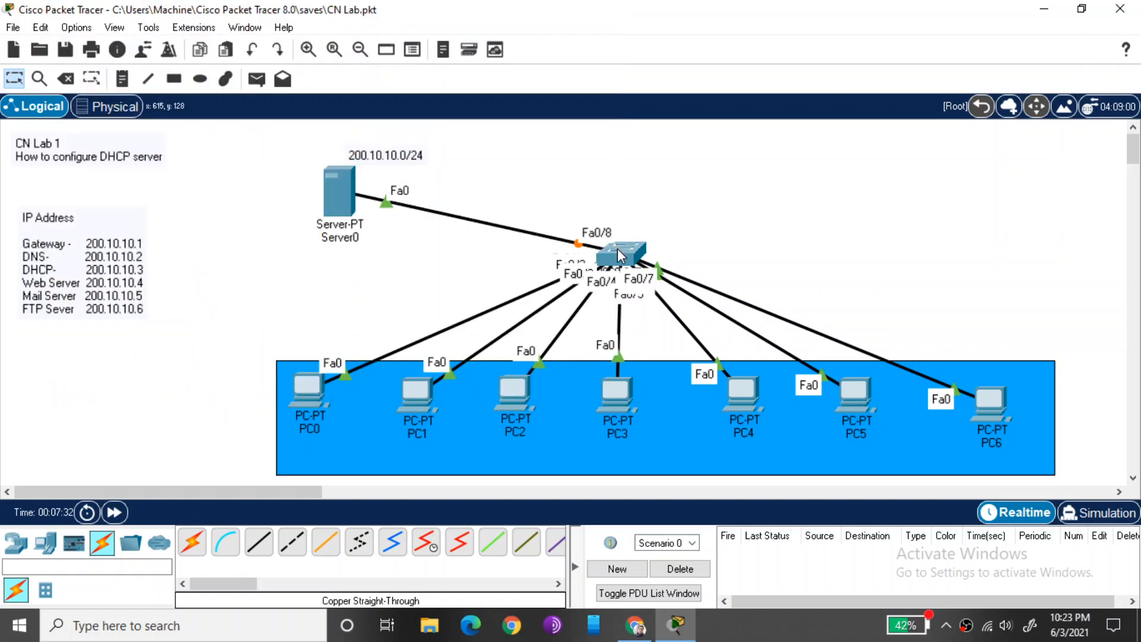
# Give Server0 the static IPv4 address 200.10.10.3 with subnet mask 255.255.255.0
pyautogui.moveTo(620, 255)
pyautogui.moveTo(344, 179)
pyautogui.click(343, 178)
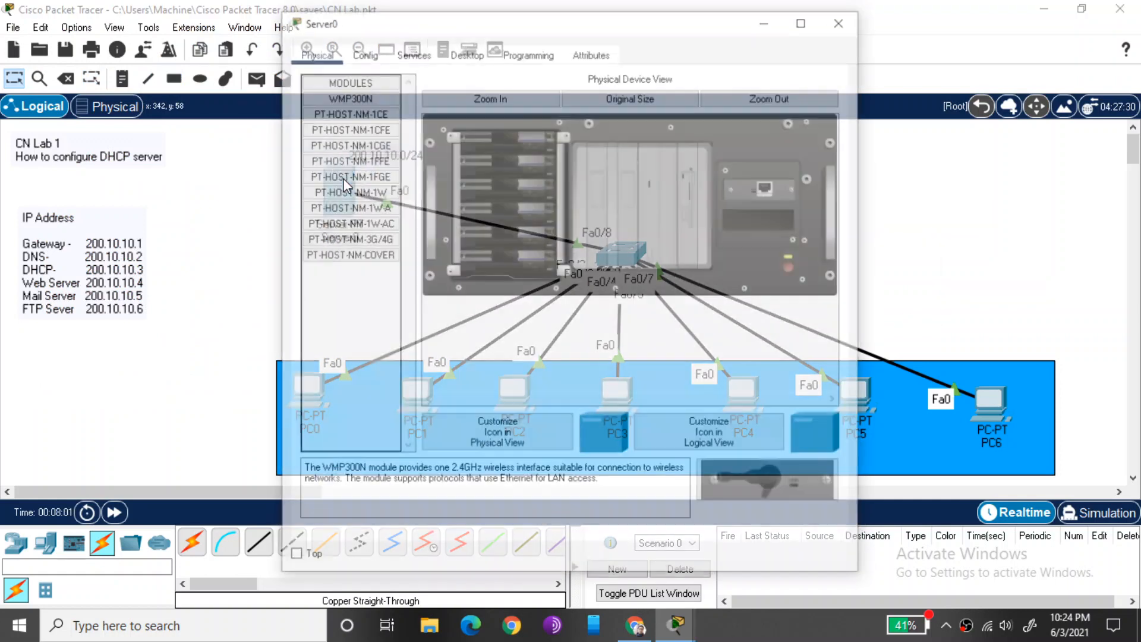
pyautogui.click(461, 51)
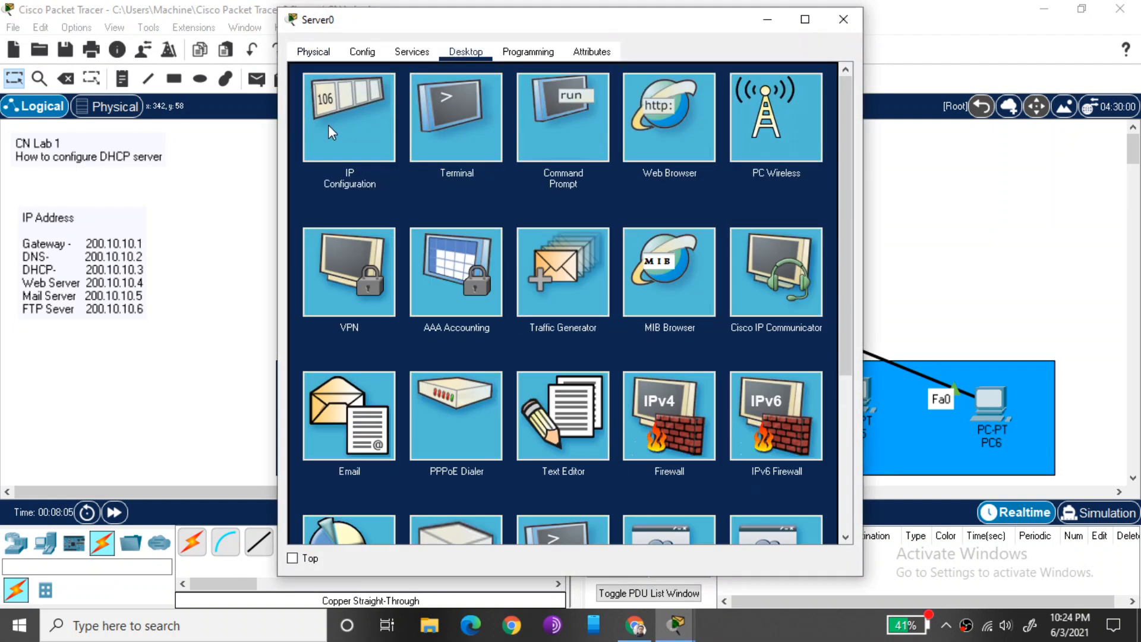
pyautogui.click(332, 132)
pyautogui.click(509, 145)
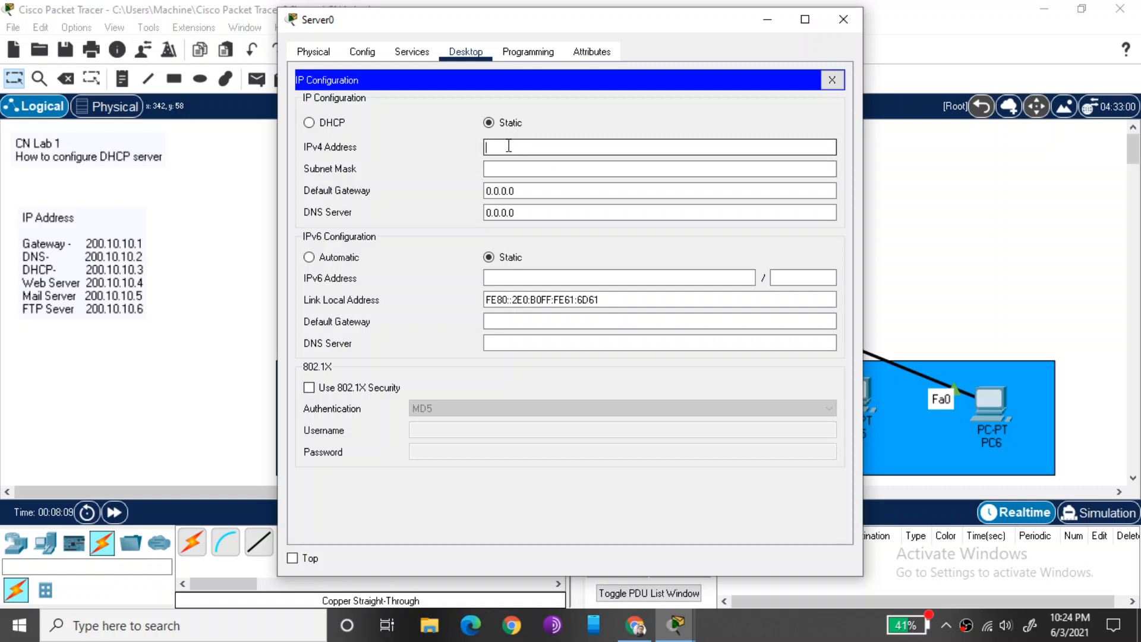
pyautogui.write('200.10.10.3')
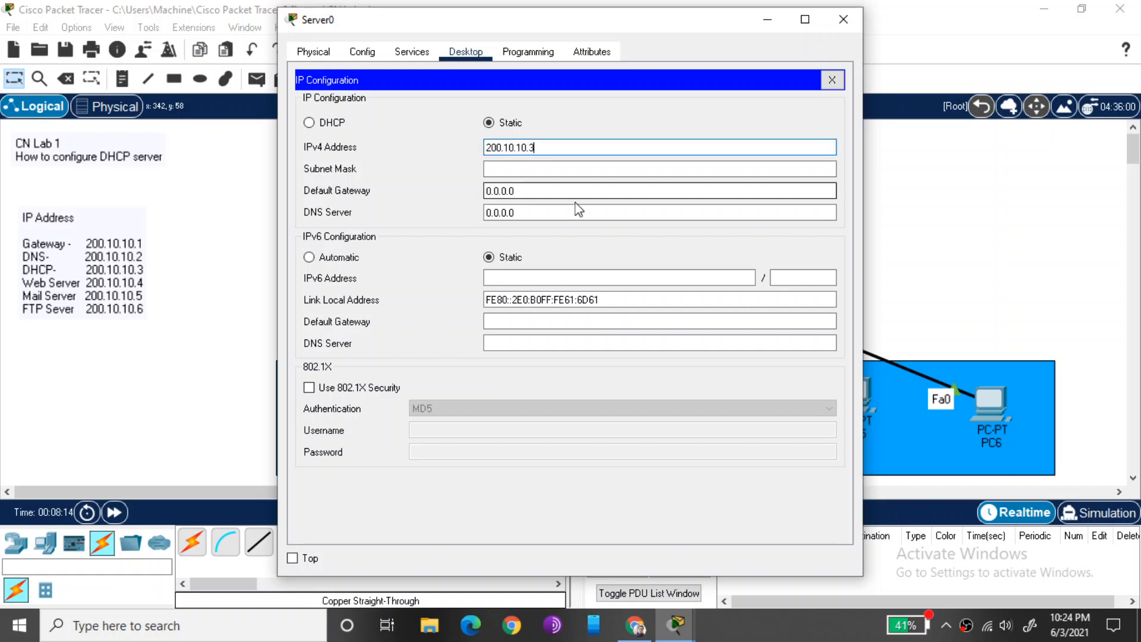
pyautogui.press('Tab')
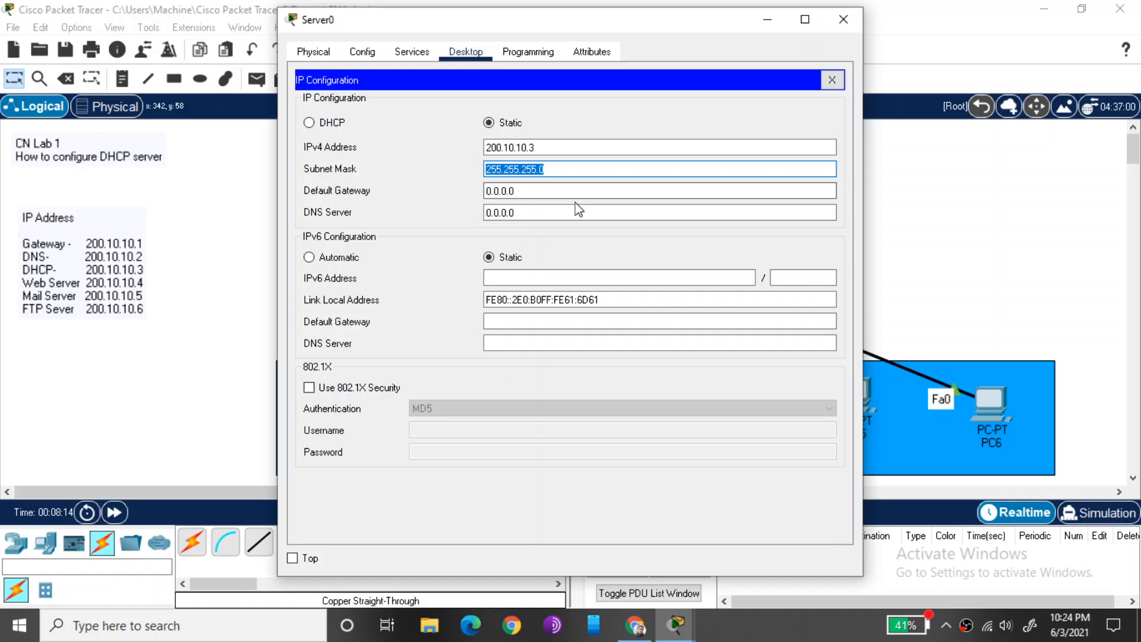
# Set Server0's default gateway to 200.10.10.1 and its DNS server to 200.10.10.2, and close the IP configuration
pyautogui.press('Tab')
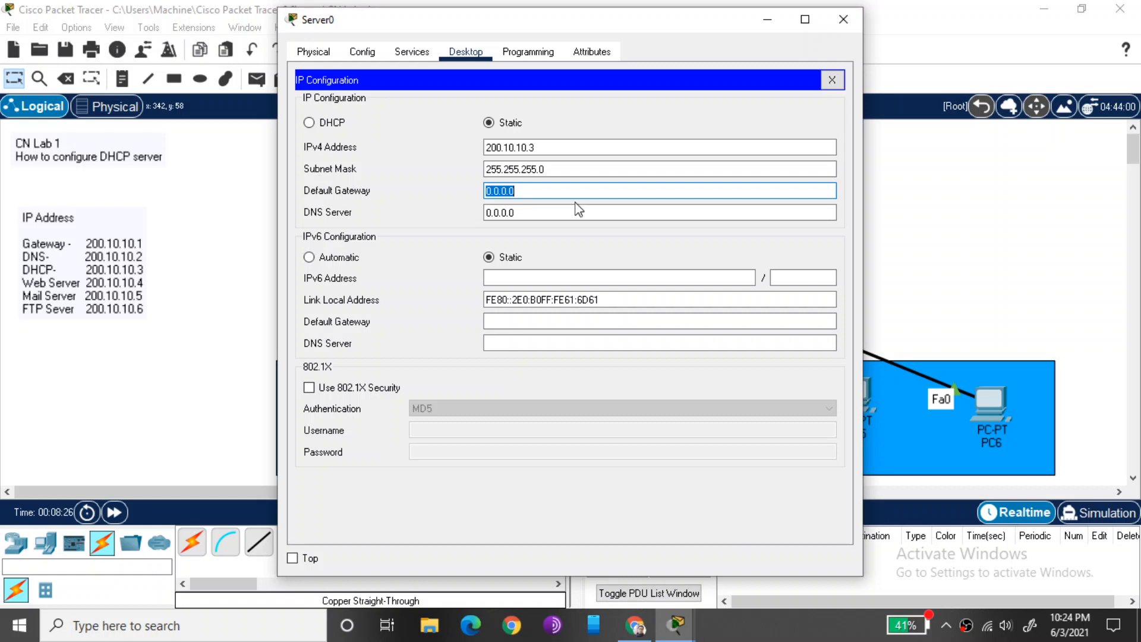
pyautogui.write('200.10.10')
pyautogui.press('Tab')
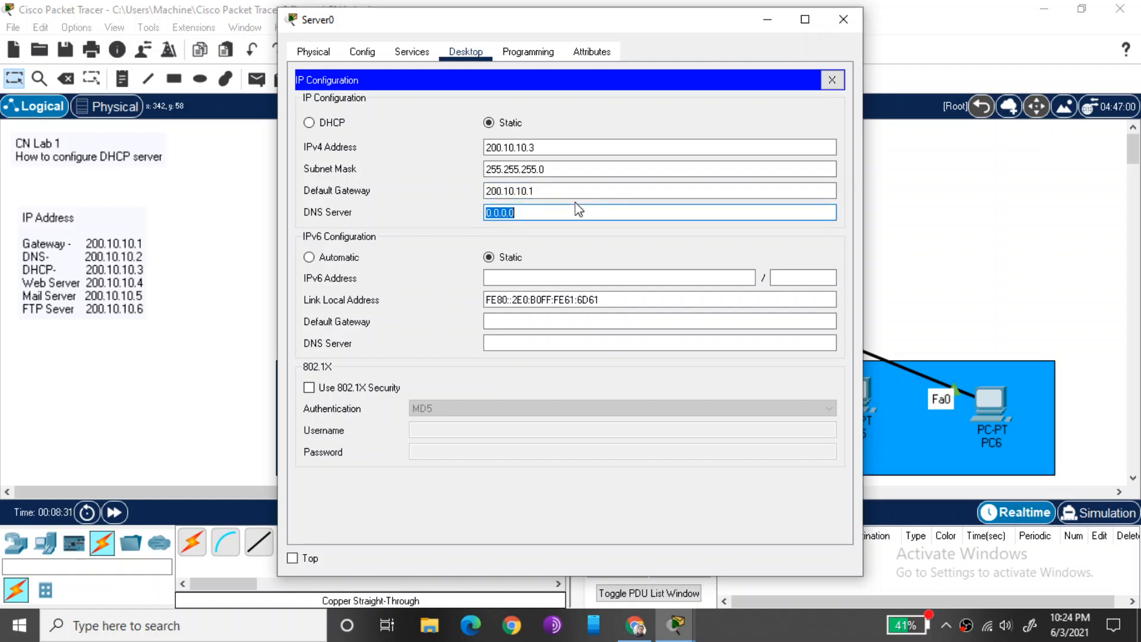
pyautogui.write('200')
pyautogui.write('.10.10.2')
pyautogui.click(833, 79)
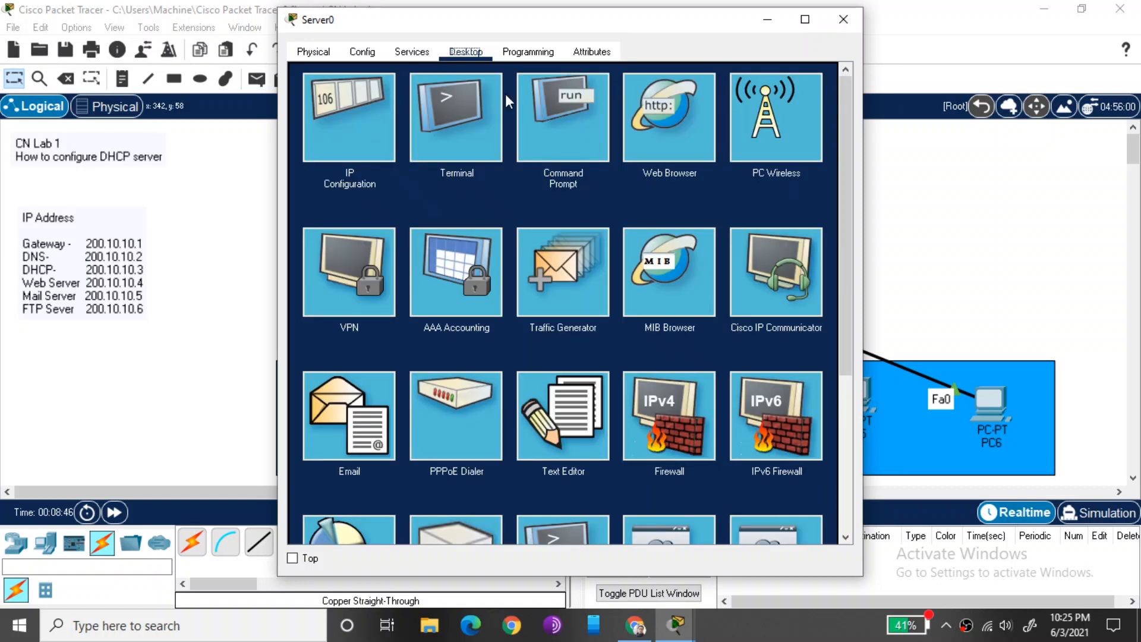
# In Server0's DHCP service, set serverPool's default gateway to 200.10.10.1 and DNS server to 200.10.10.2 for FastEthernet0
pyautogui.click(403, 51)
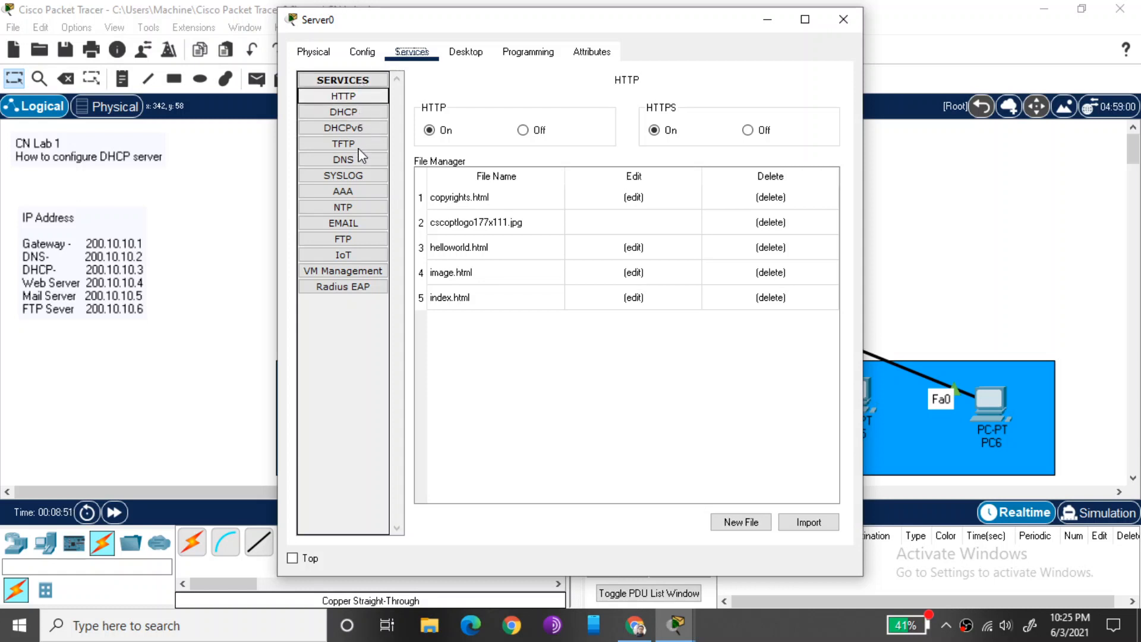
pyautogui.click(355, 112)
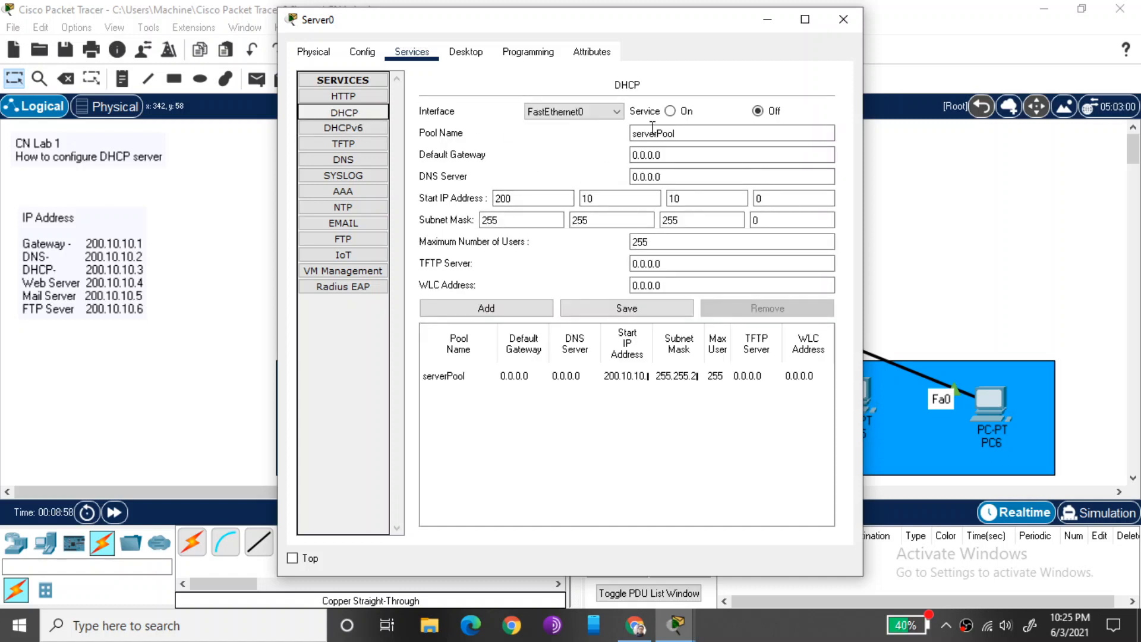
pyautogui.click(618, 114)
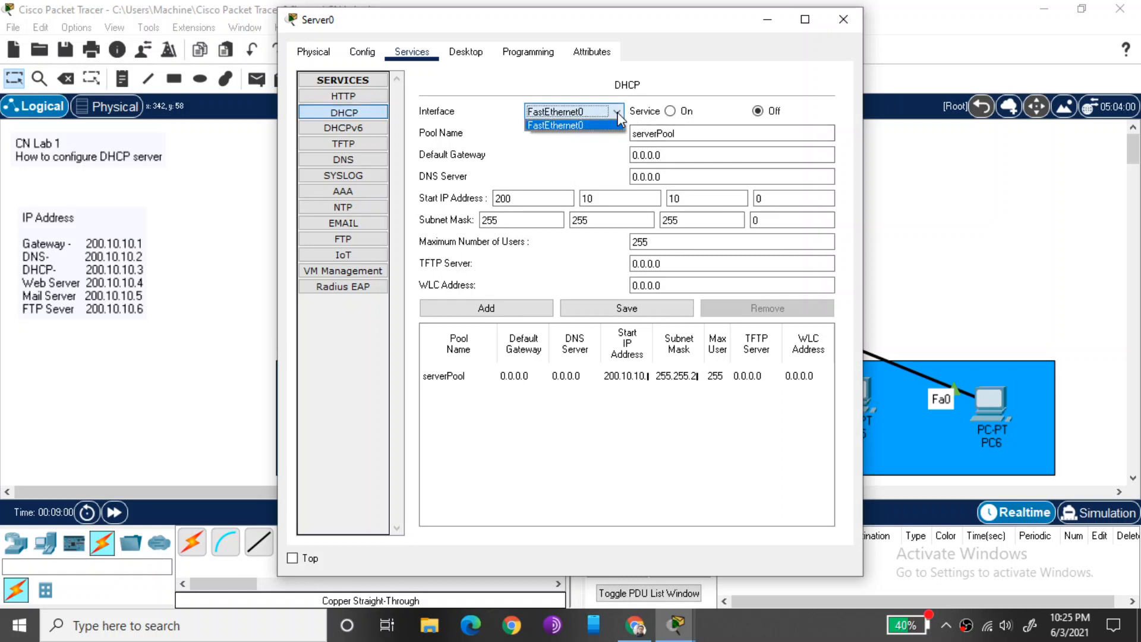
pyautogui.click(619, 116)
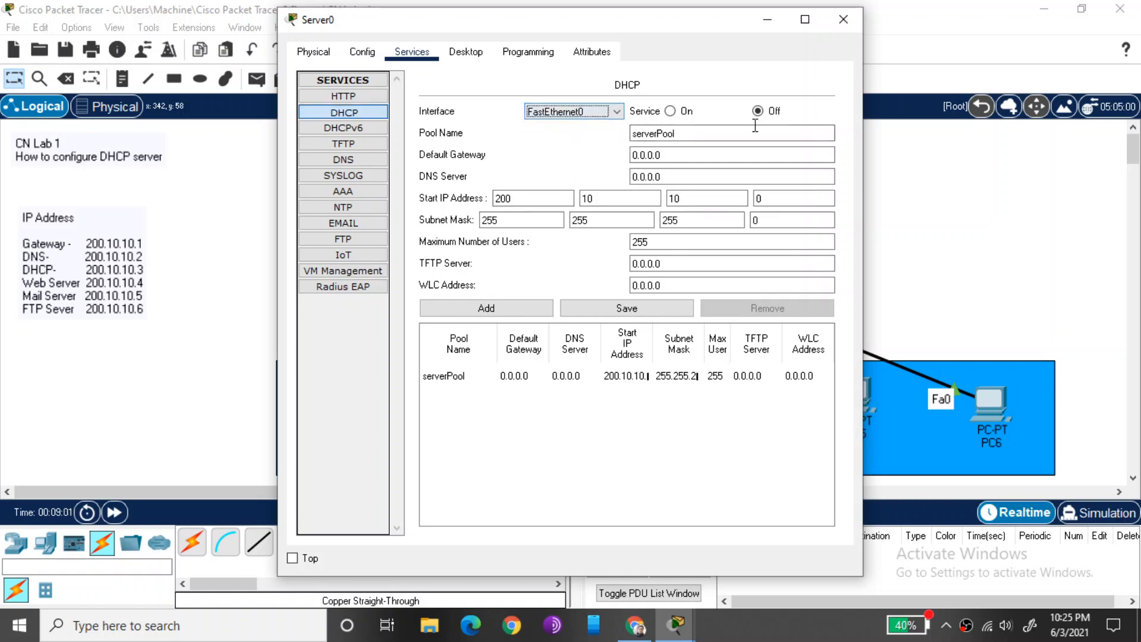
pyautogui.click(673, 152)
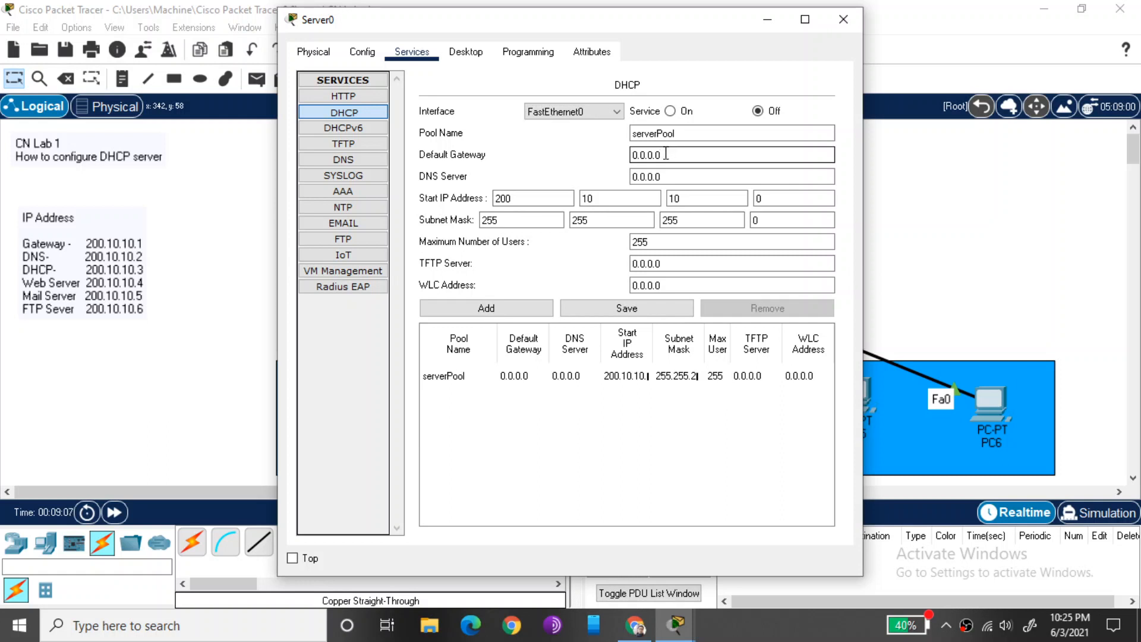
pyautogui.moveTo(667, 154); pyautogui.dragTo(631, 156)
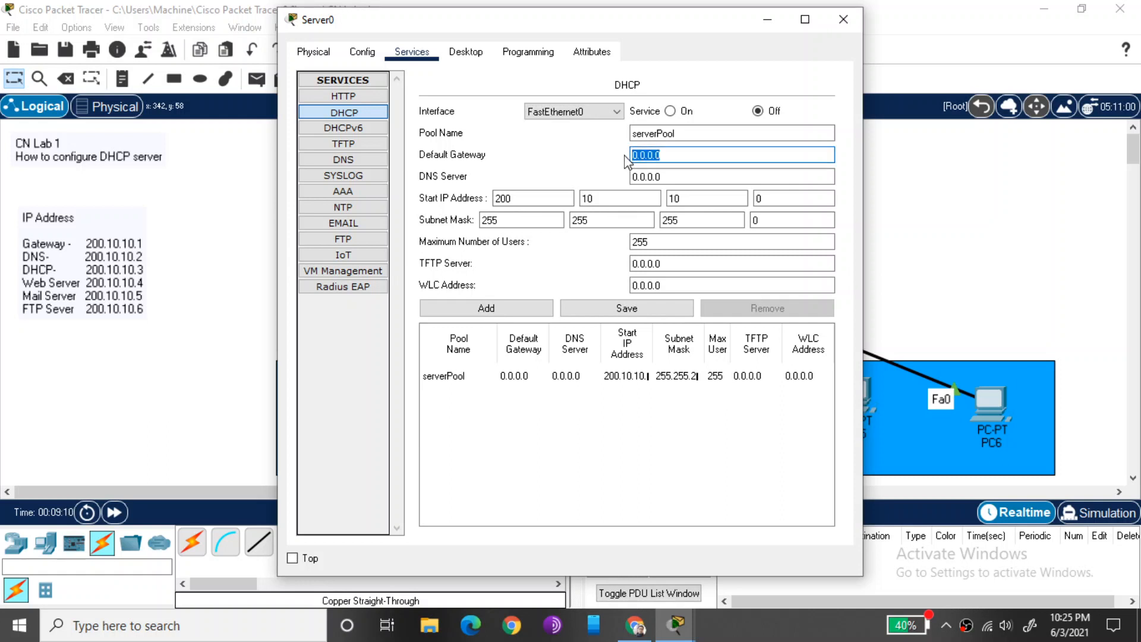
pyautogui.write('200.10.10.1')
pyautogui.press('Tab')
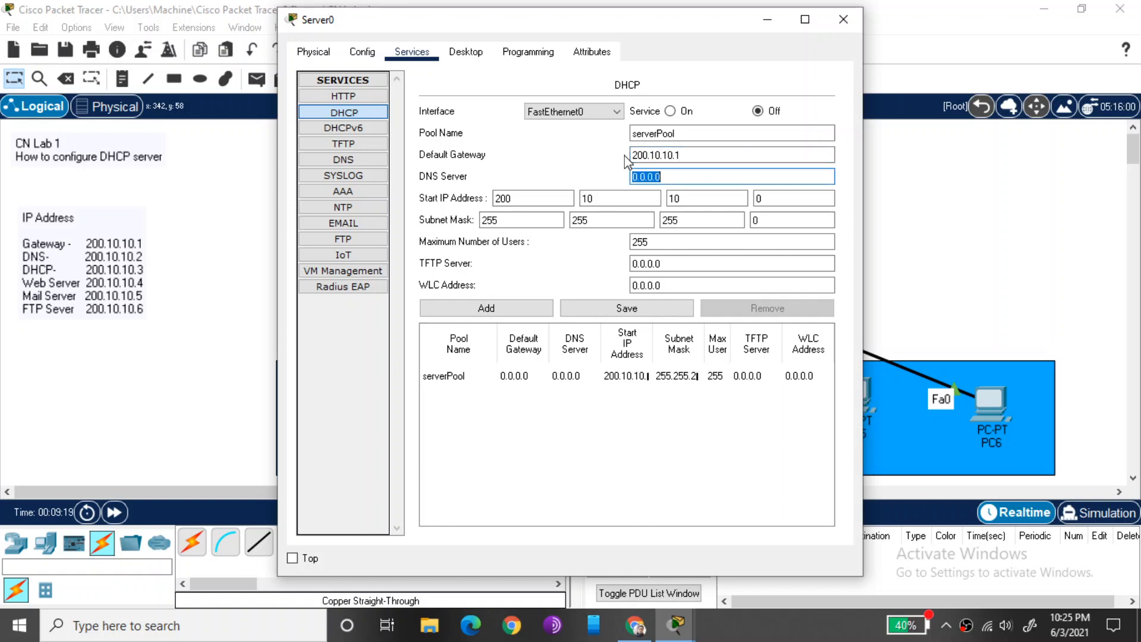
pyautogui.write('200.10.10.2')
pyautogui.press('Tab')
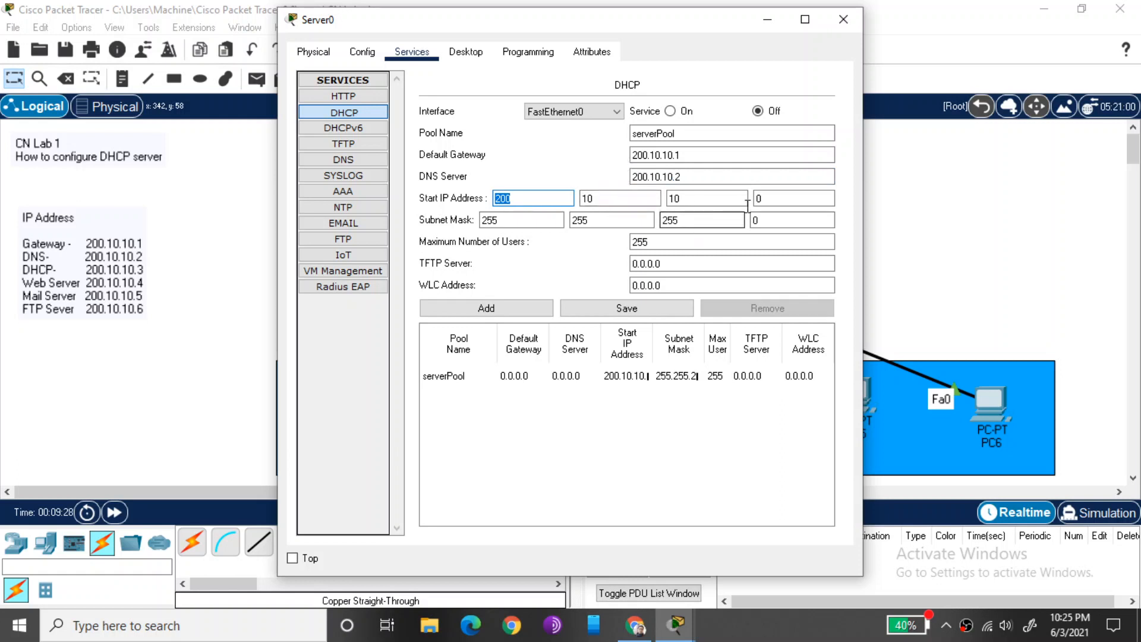
# Set serverPool's start IP address to 200.10.10.10 and save the pool
pyautogui.click(766, 202)
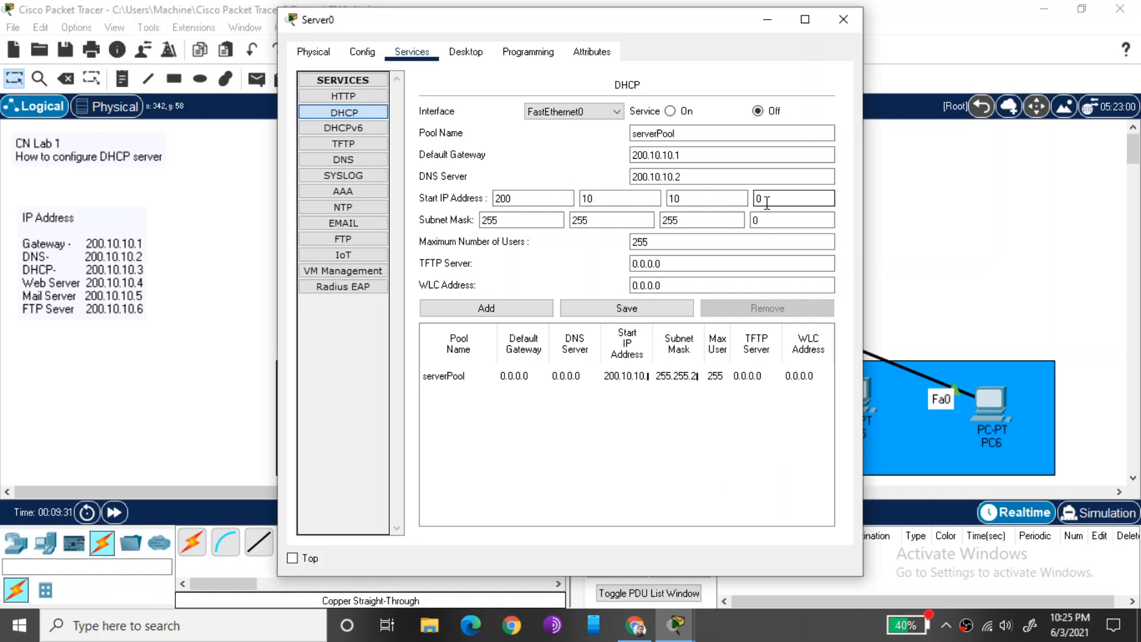
pyautogui.press('BackSpace')
pyautogui.write('10')
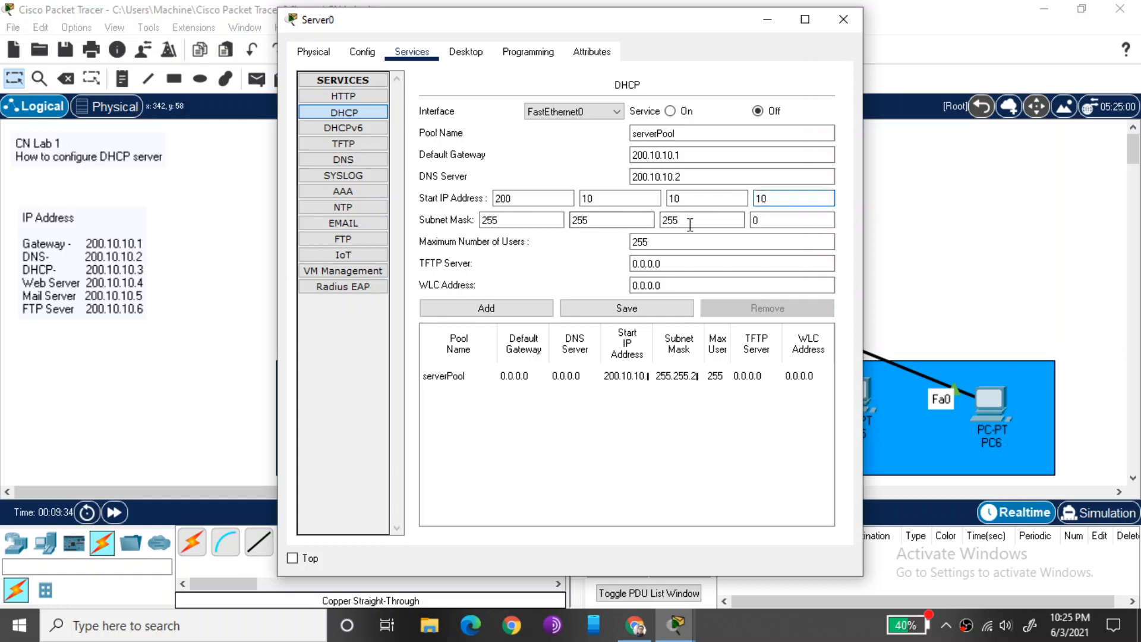
pyautogui.click(594, 220)
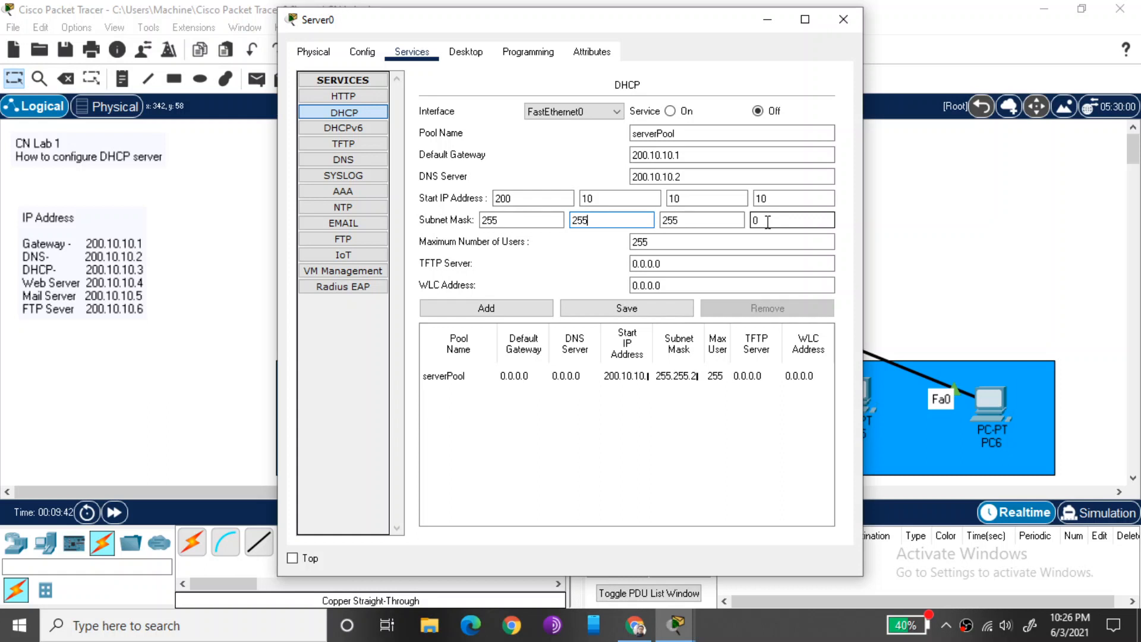
pyautogui.click(662, 247)
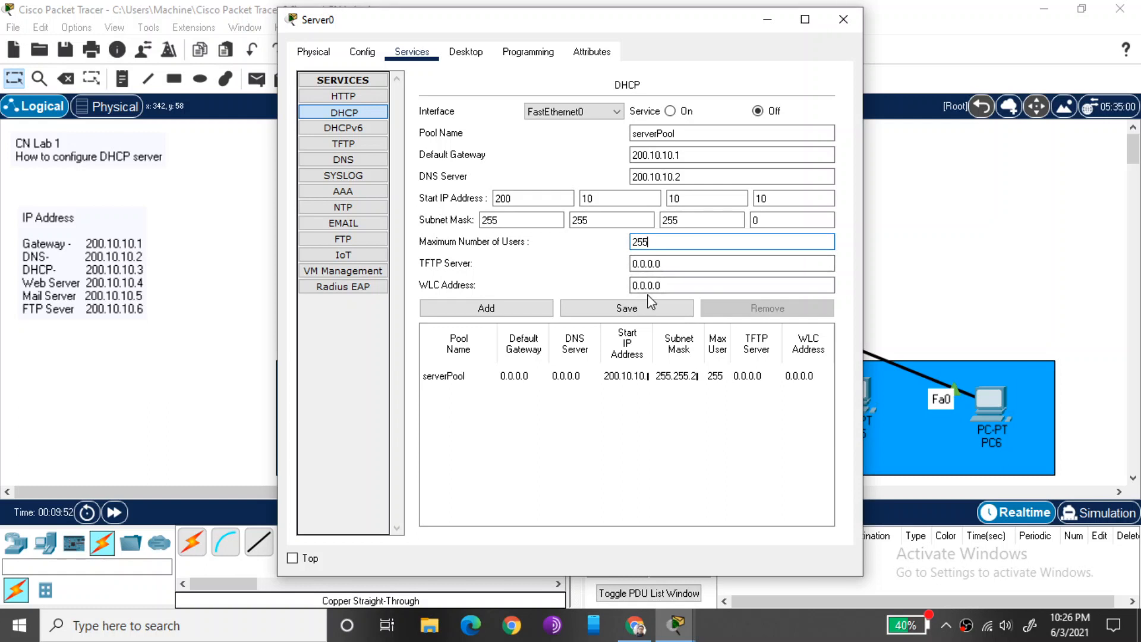
pyautogui.click(610, 311)
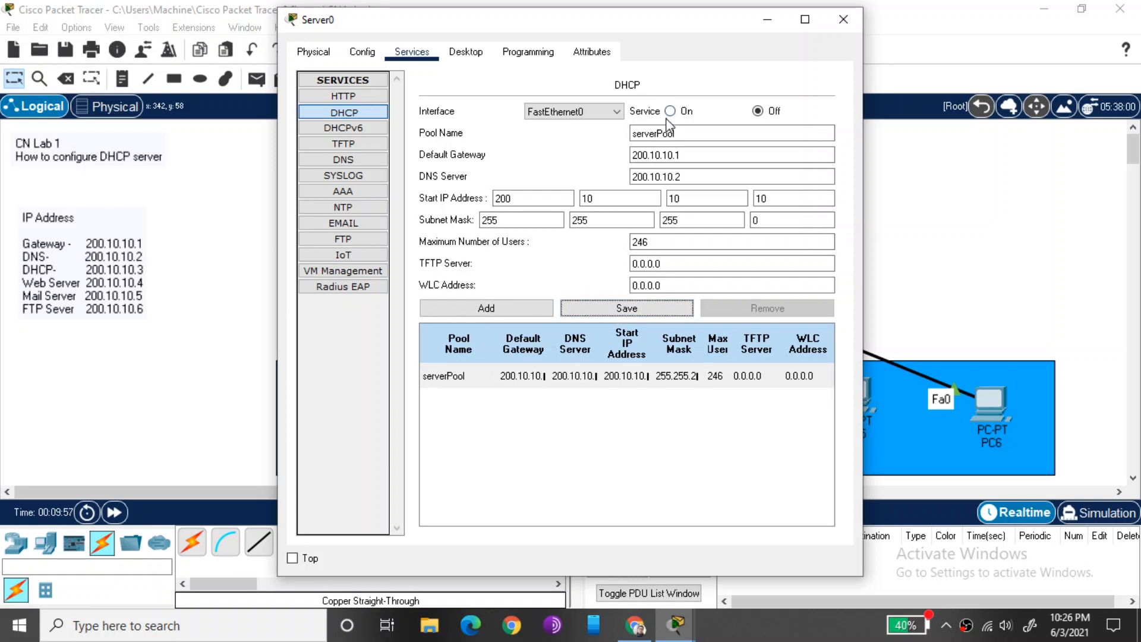
# Add a second DHCP pool named serverPool1 with the same settings, and remove it again
pyautogui.click(678, 133)
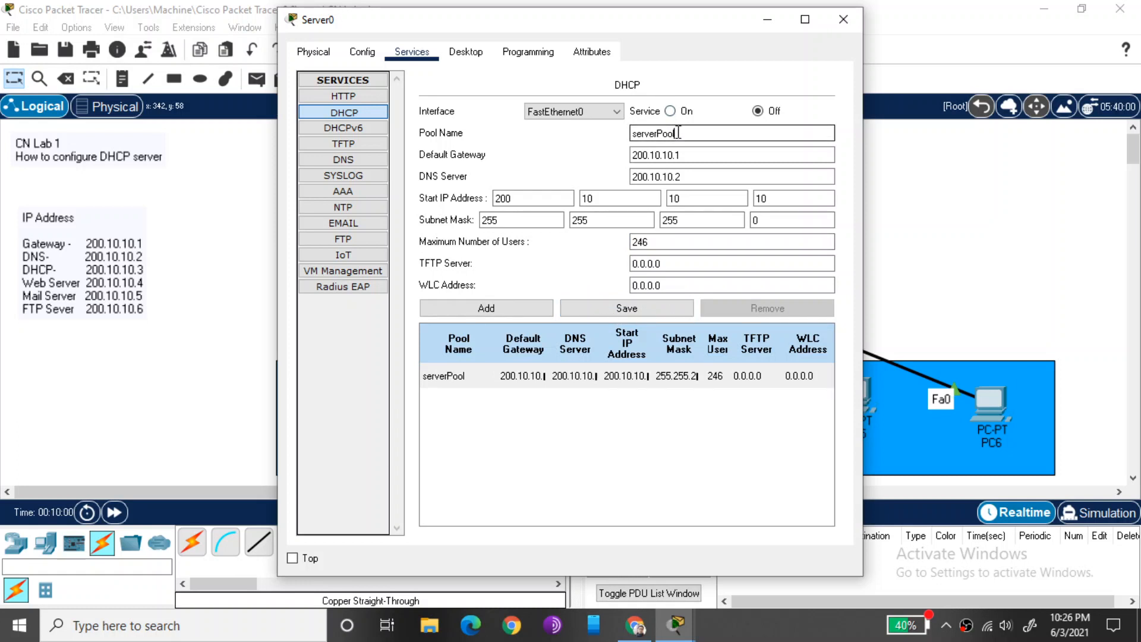
pyautogui.write('1')
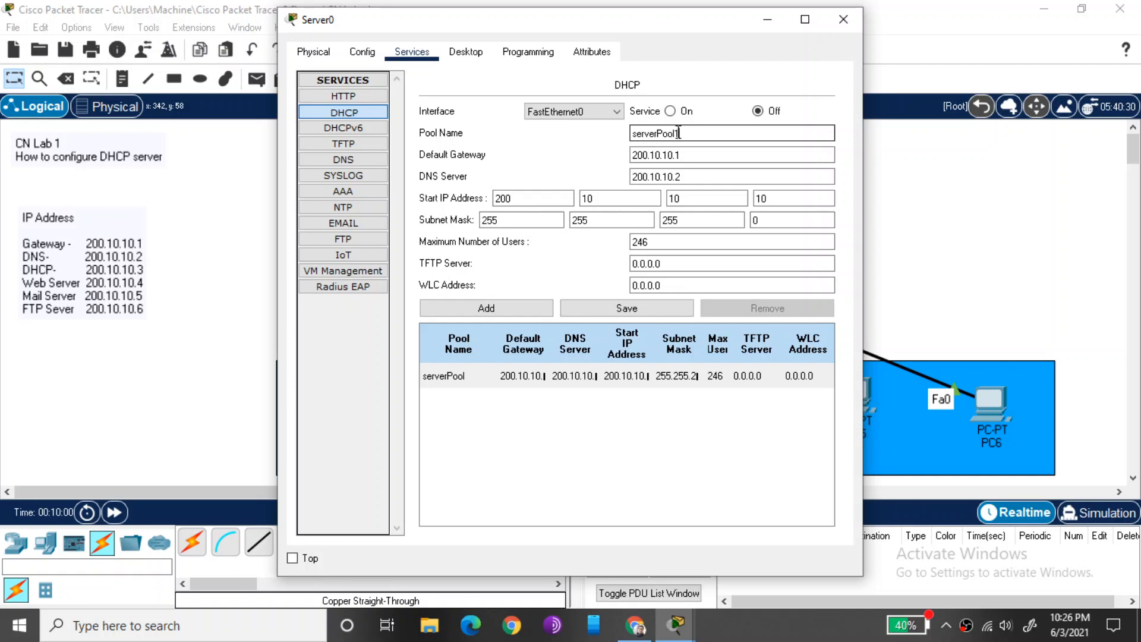
pyautogui.click(484, 308)
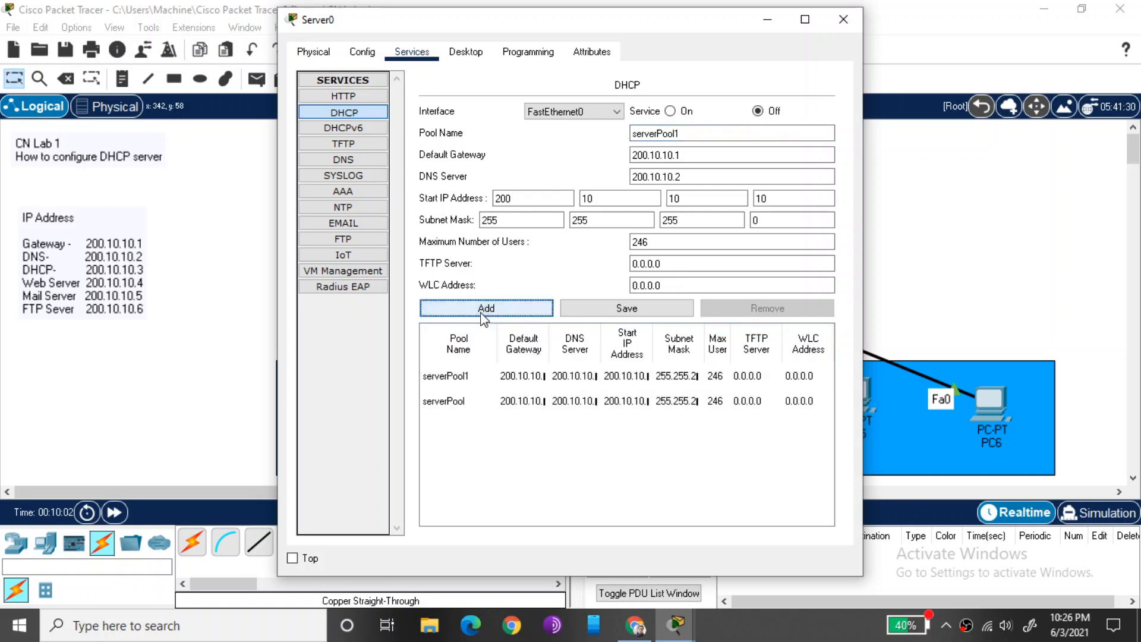
pyautogui.click(509, 380)
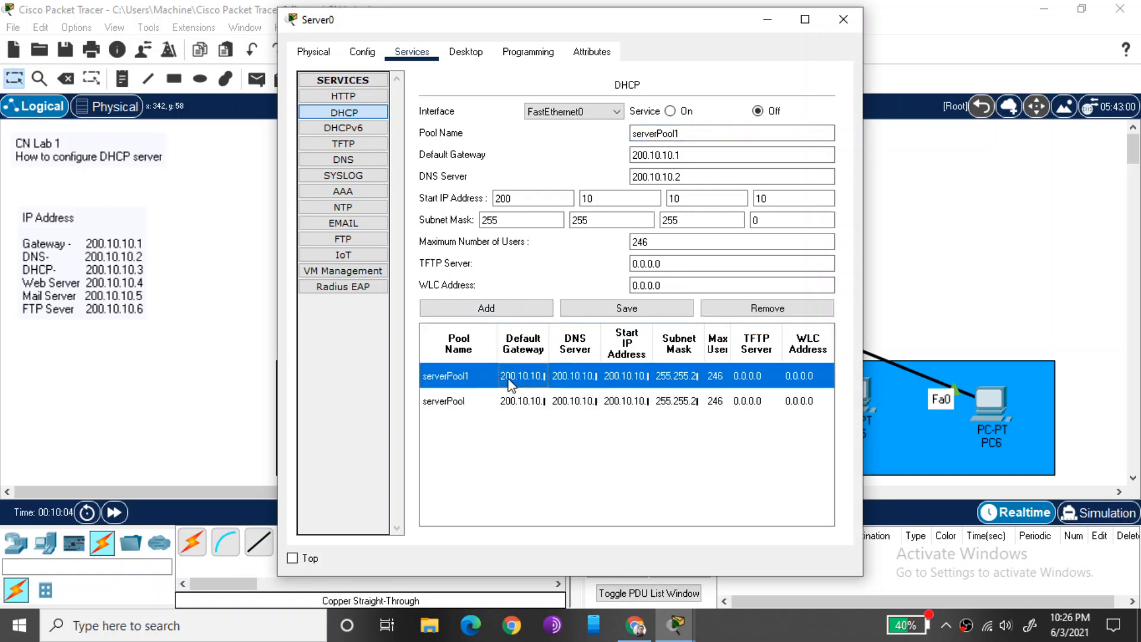
pyautogui.click(754, 314)
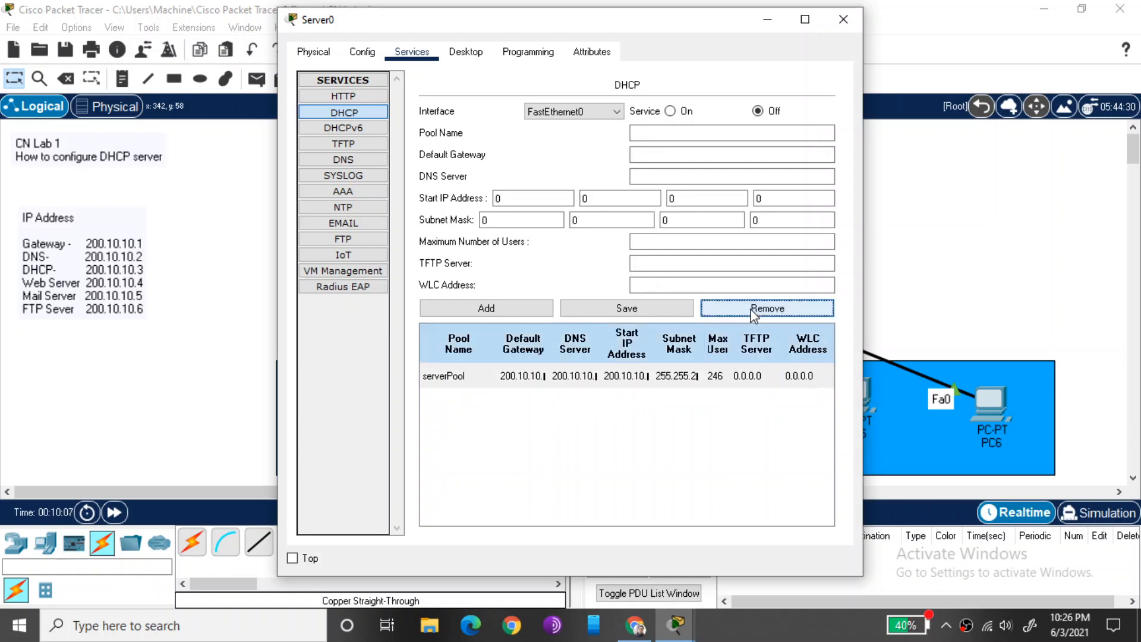
# Save serverPool again, turn Server0's DHCP service on, and close the server window
pyautogui.click(563, 384)
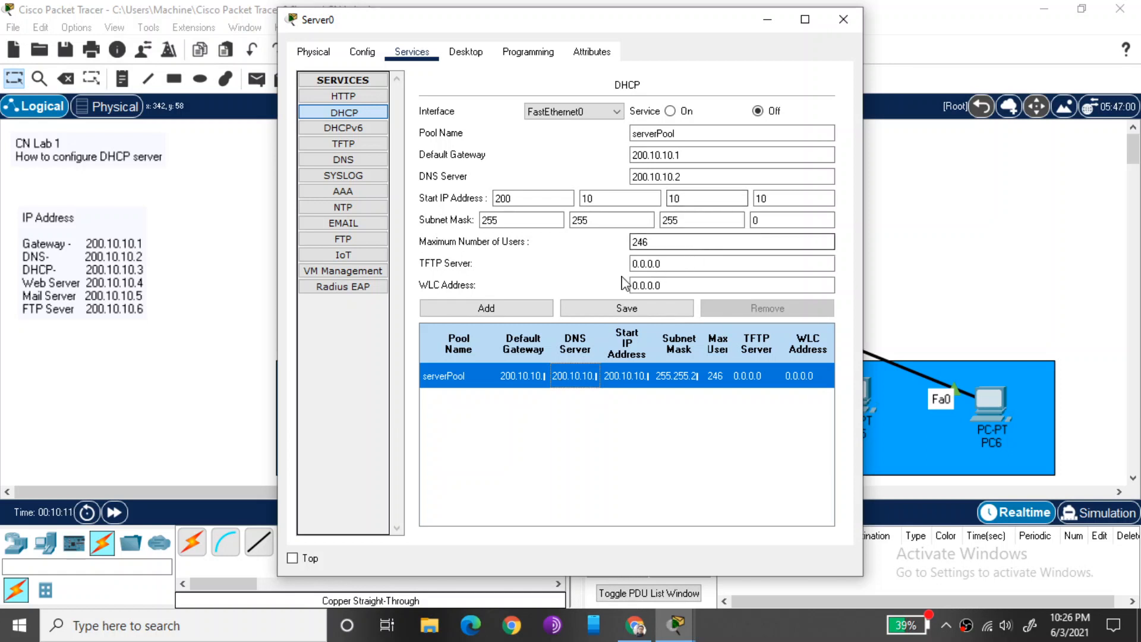
pyautogui.click(626, 309)
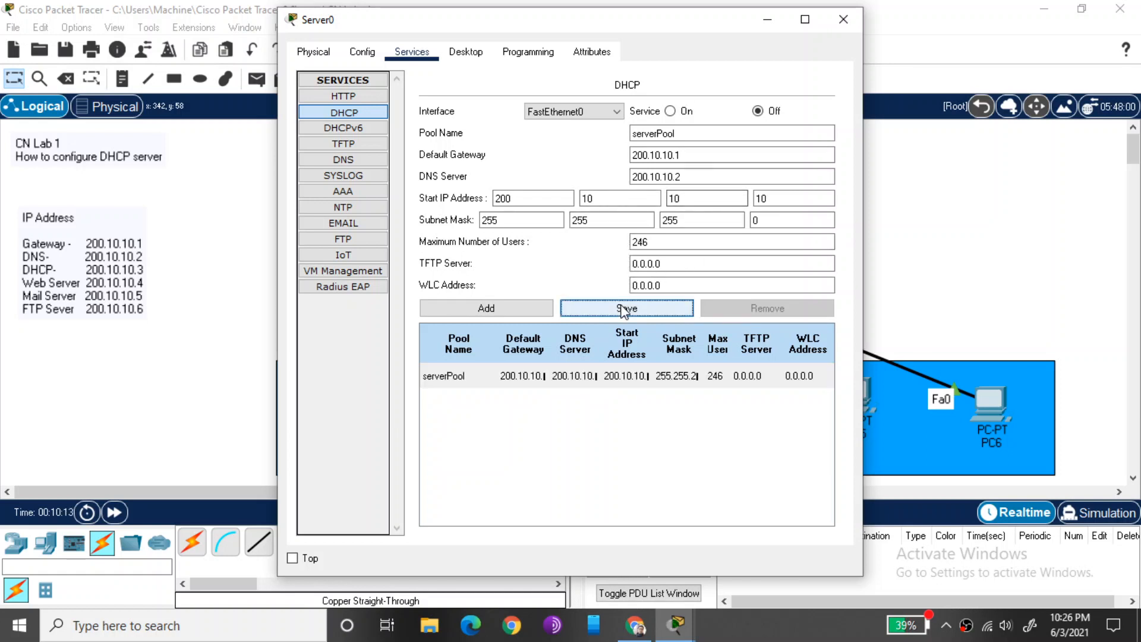
pyautogui.click(670, 112)
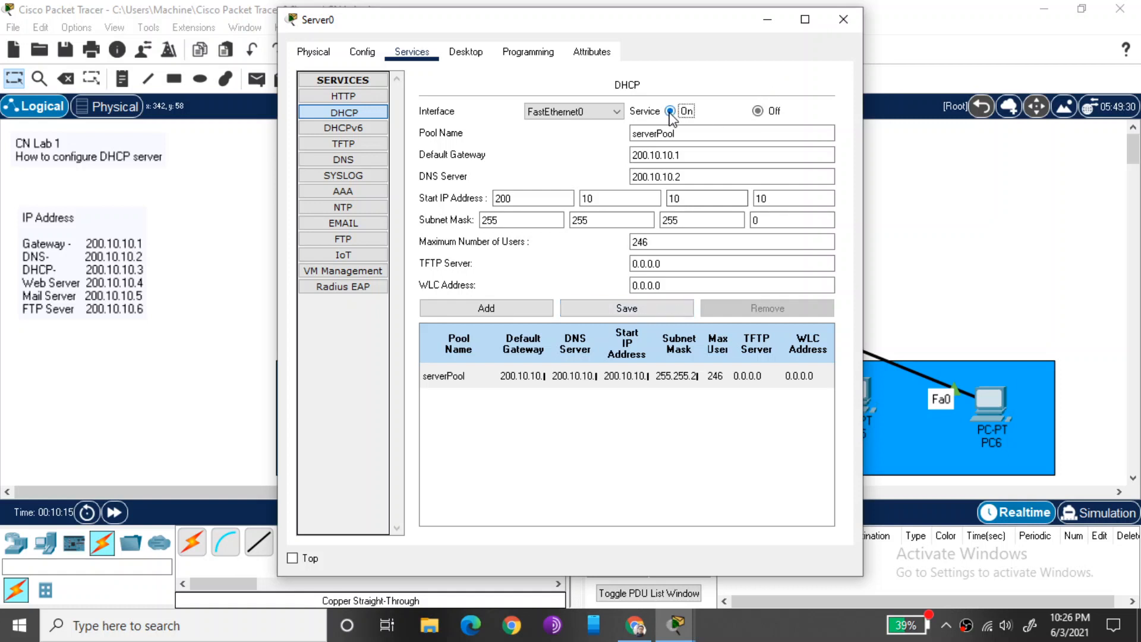
pyautogui.click(844, 20)
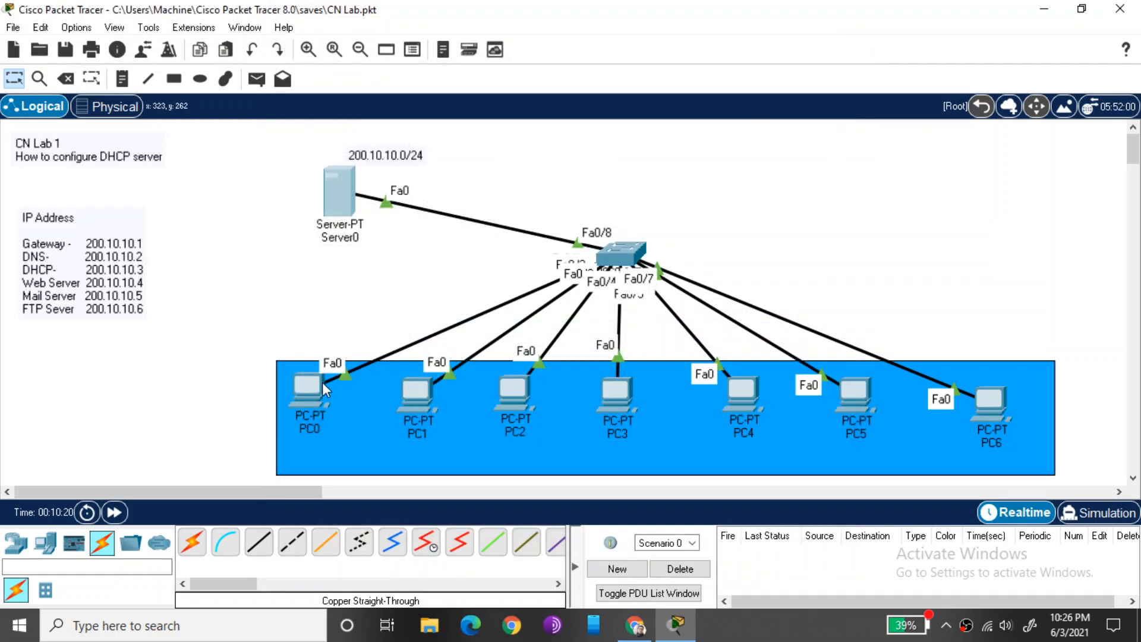
# Switch PC0's IPv4 configuration from static to DHCP, and close its configuration window
pyautogui.click(315, 383)
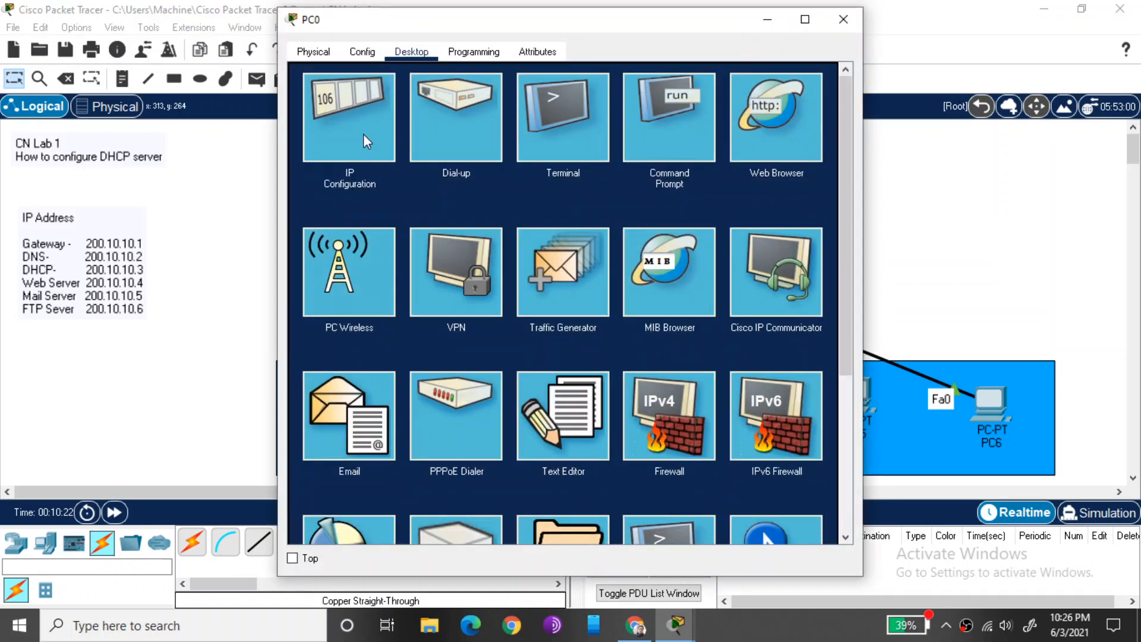
pyautogui.click(364, 140)
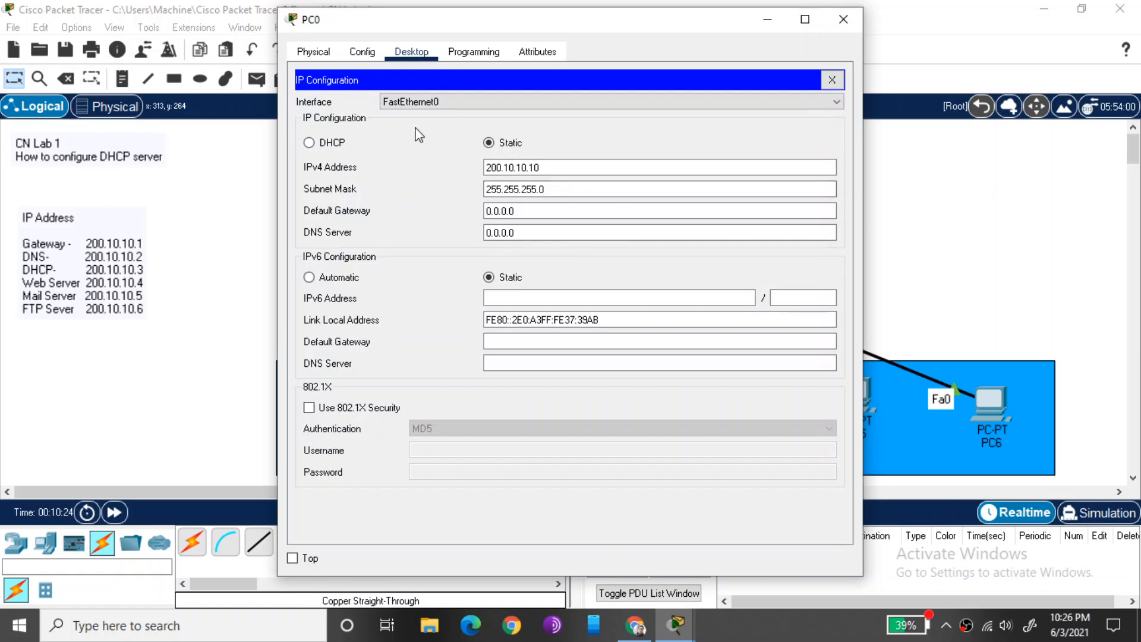
pyautogui.click(309, 143)
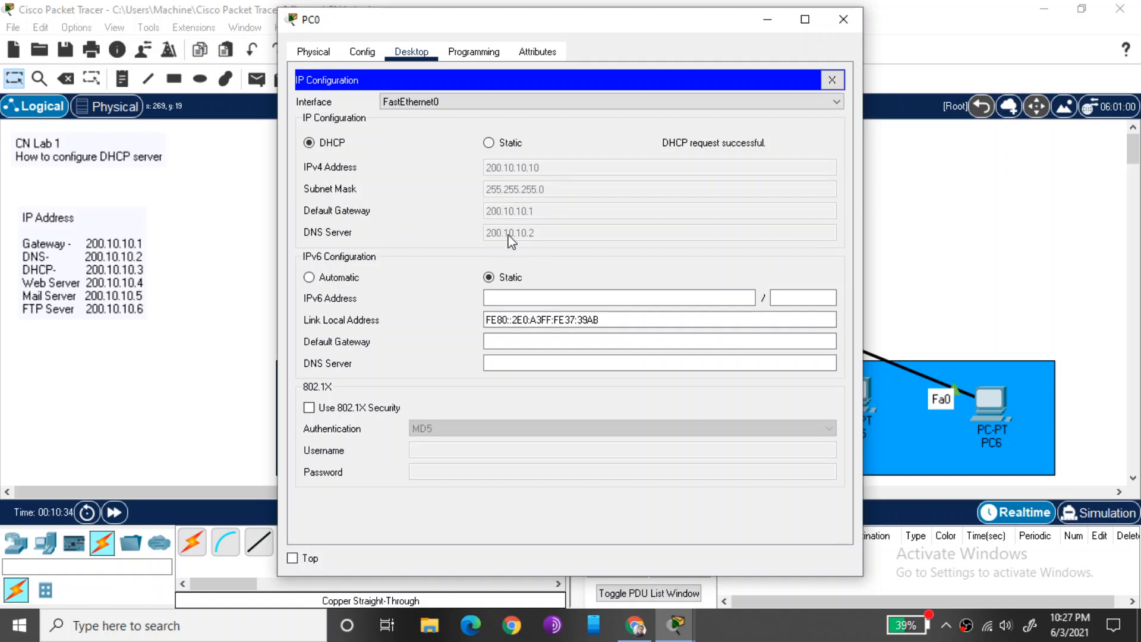
pyautogui.click(833, 80)
pyautogui.click(844, 19)
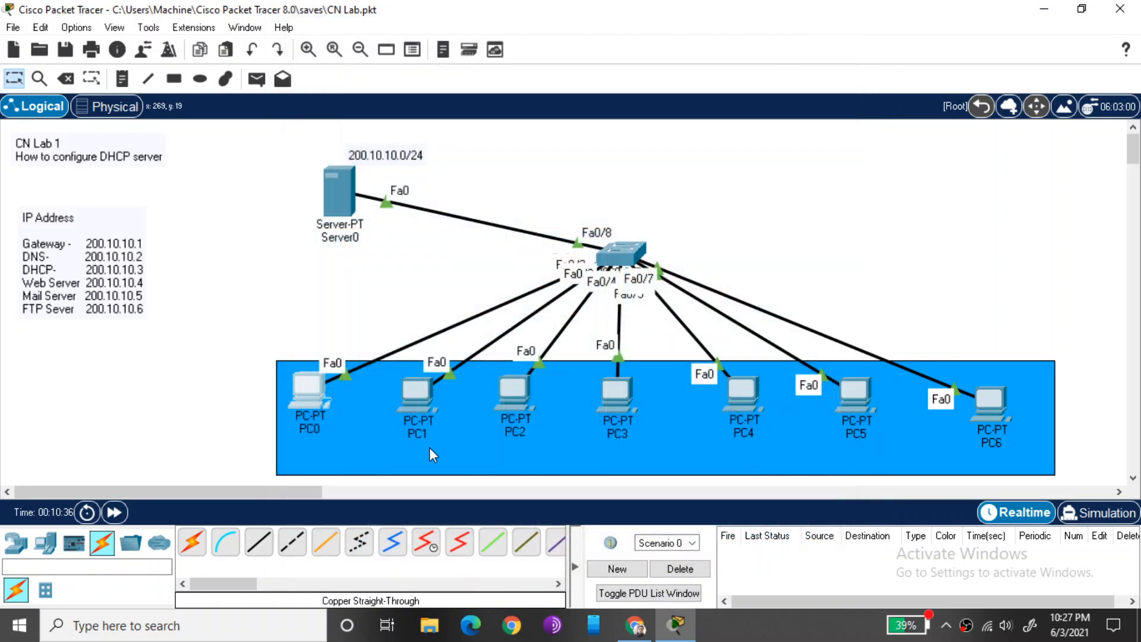
# Switch PC1's IPv4 configuration from static to DHCP, and close its configuration window
pyautogui.click(418, 404)
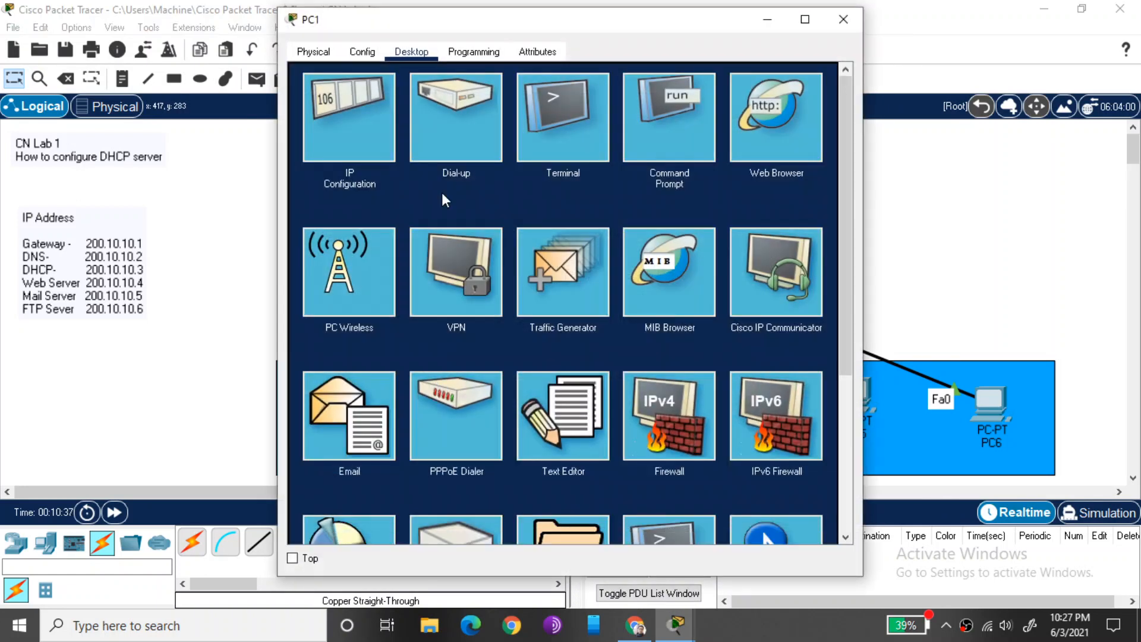
pyautogui.click(362, 138)
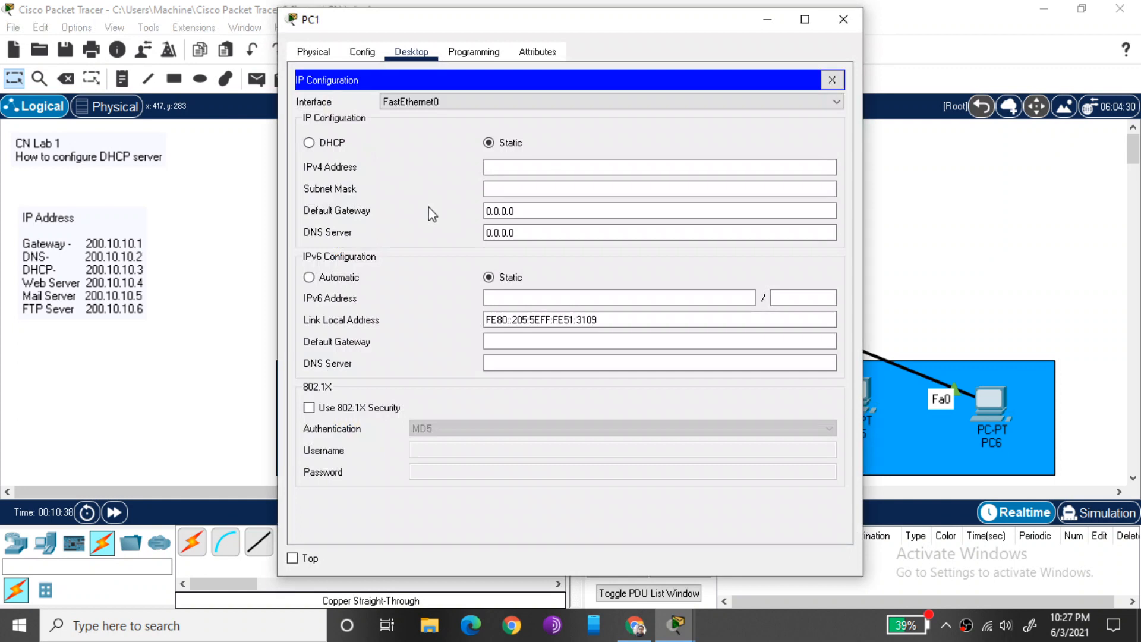
pyautogui.click(333, 142)
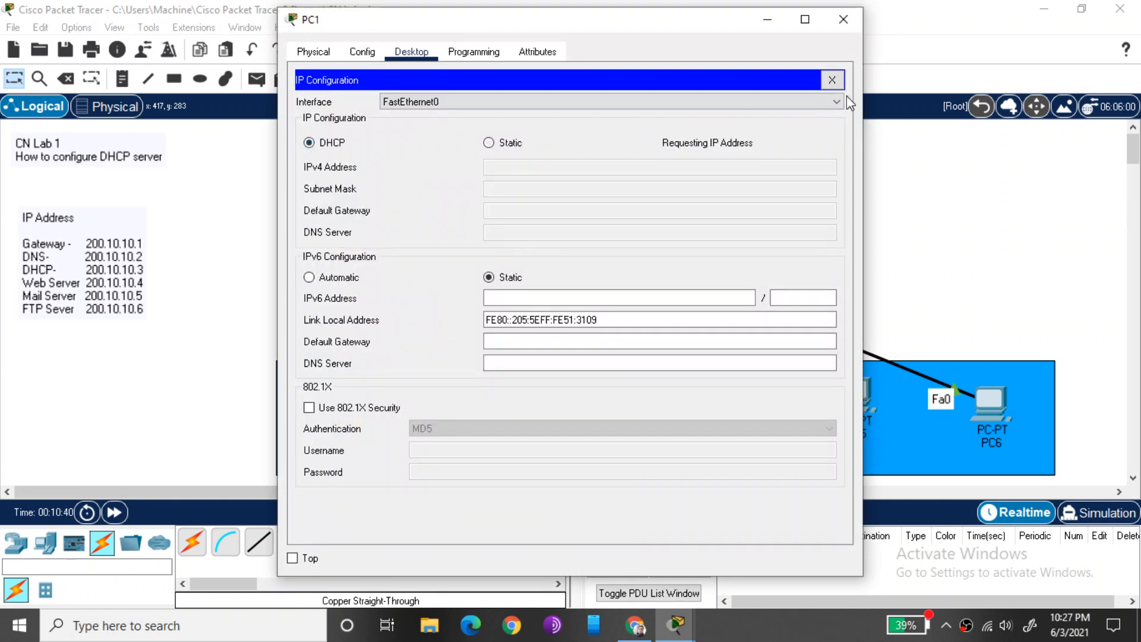
pyautogui.click(845, 24)
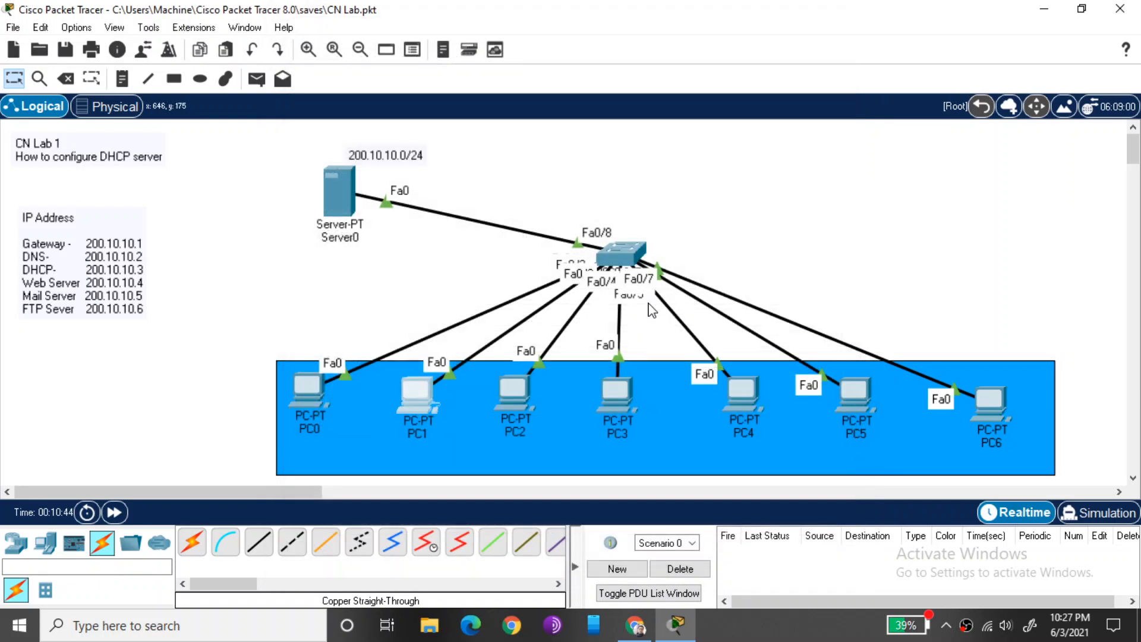
# Switch PC2's IPv4 configuration from static to DHCP, and close its configuration window
pyautogui.click(515, 395)
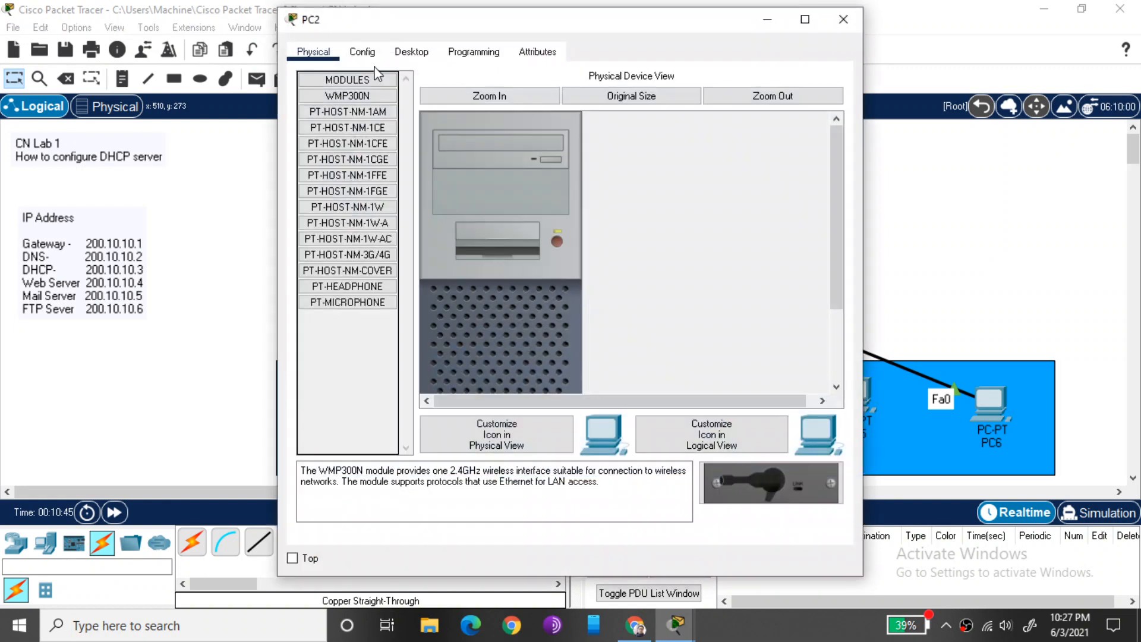
pyautogui.click(413, 59)
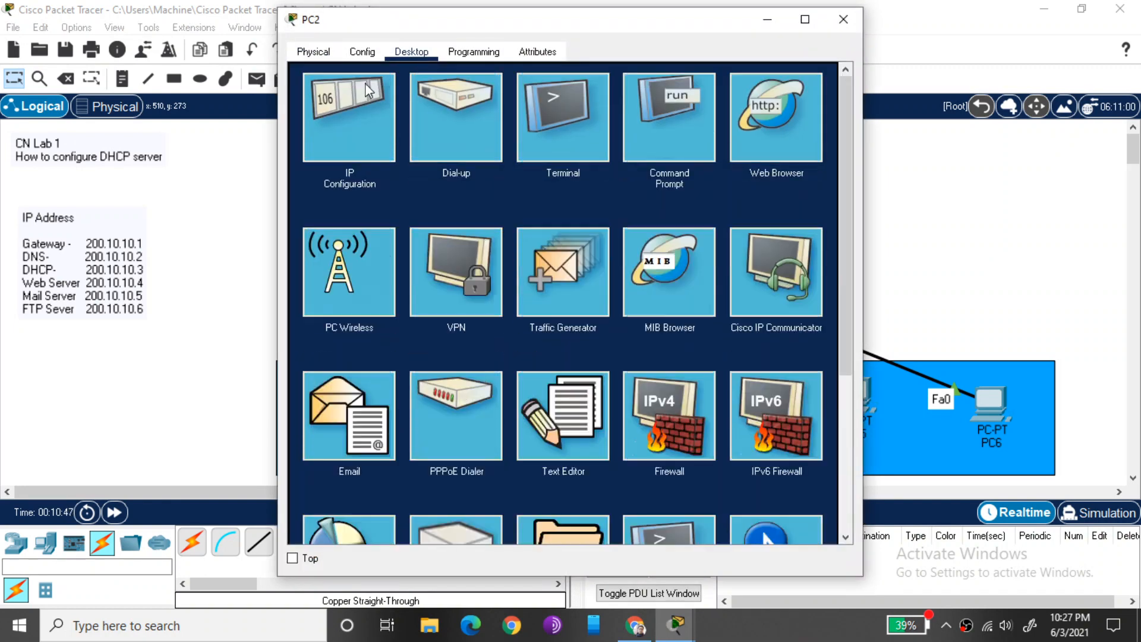
pyautogui.click(347, 92)
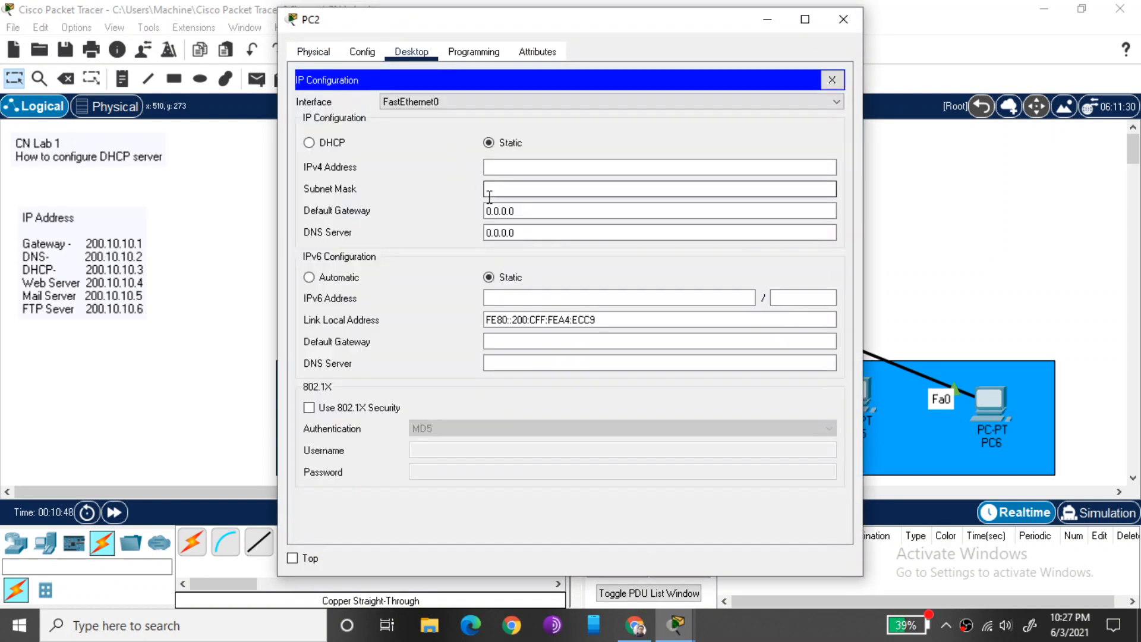
pyautogui.click(332, 144)
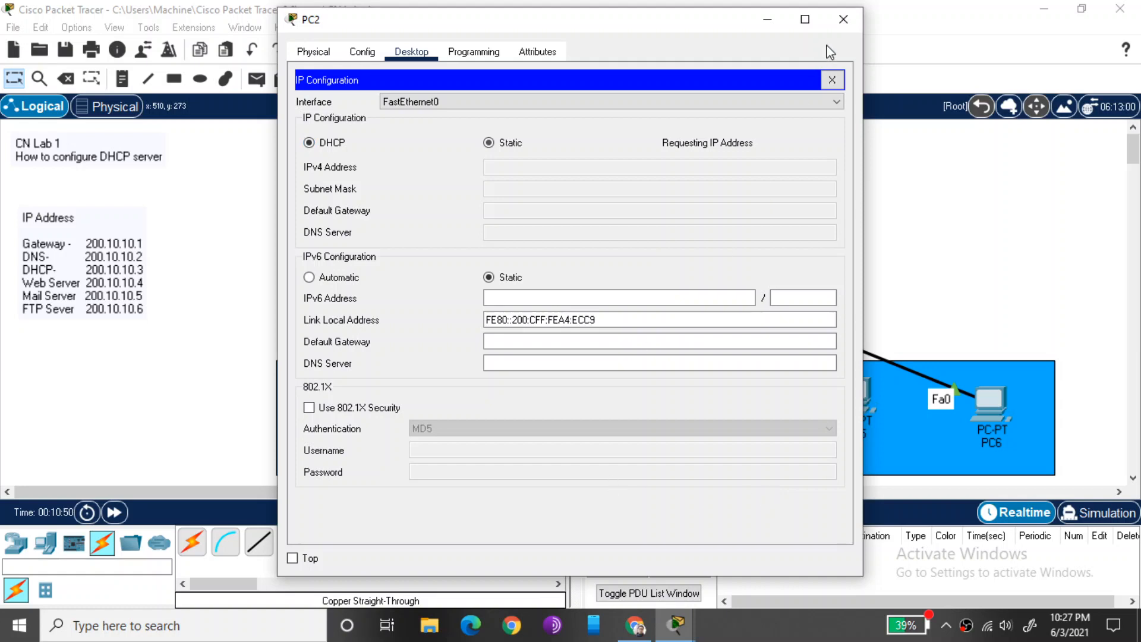
pyautogui.click(845, 18)
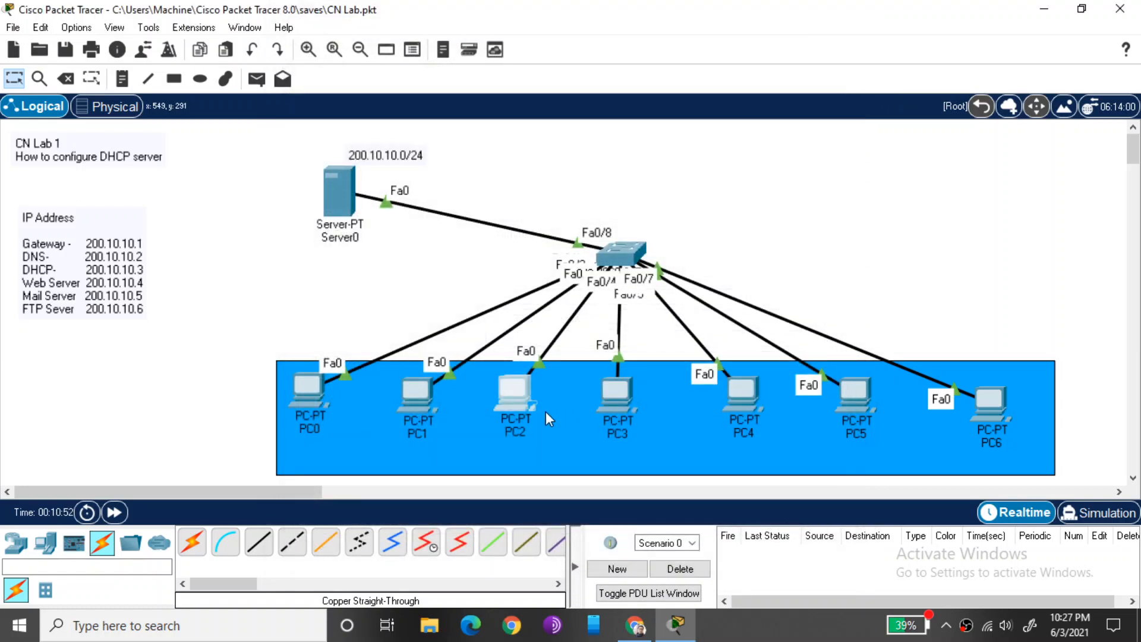
pyautogui.moveTo(522, 381)
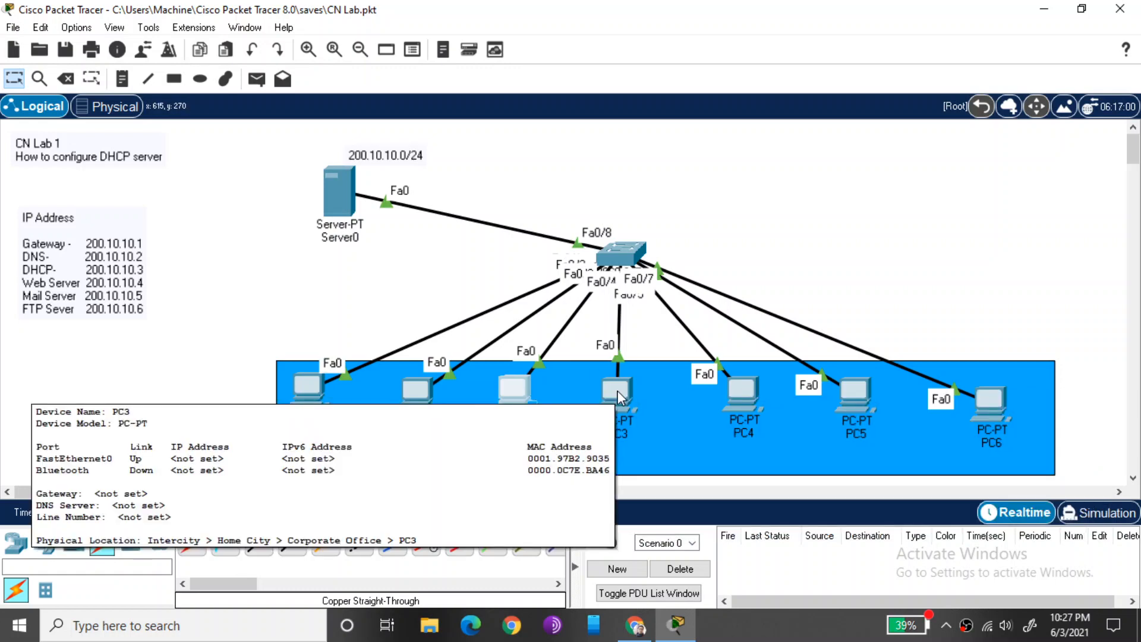
# Switch PC3's IPv4 configuration from static to DHCP, and close its configuration window
pyautogui.click(618, 390)
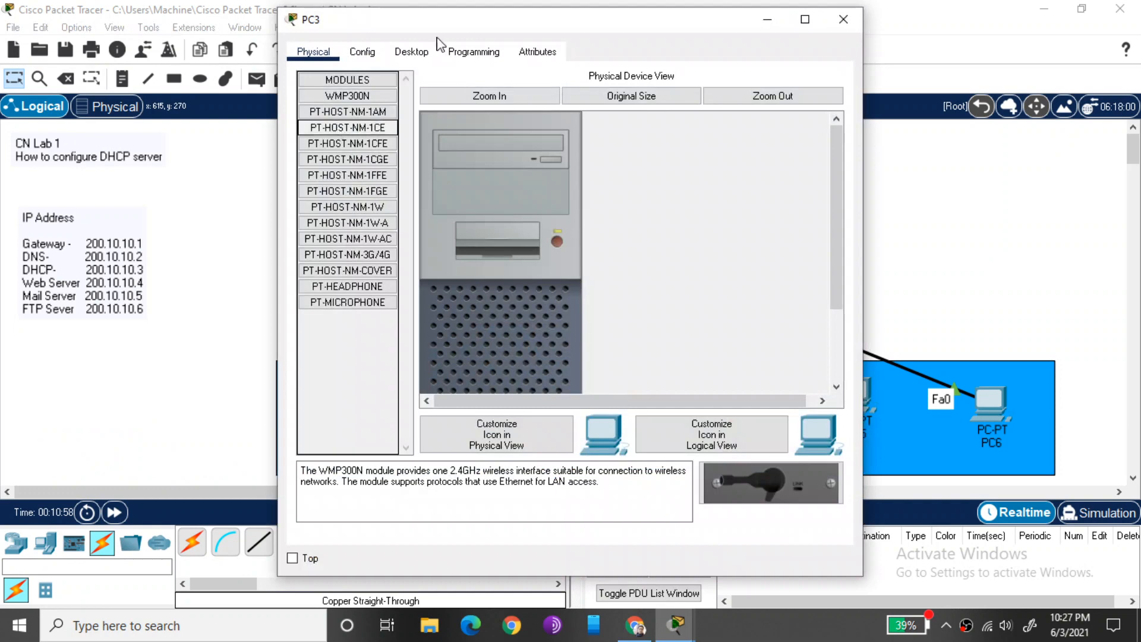
pyautogui.click(419, 53)
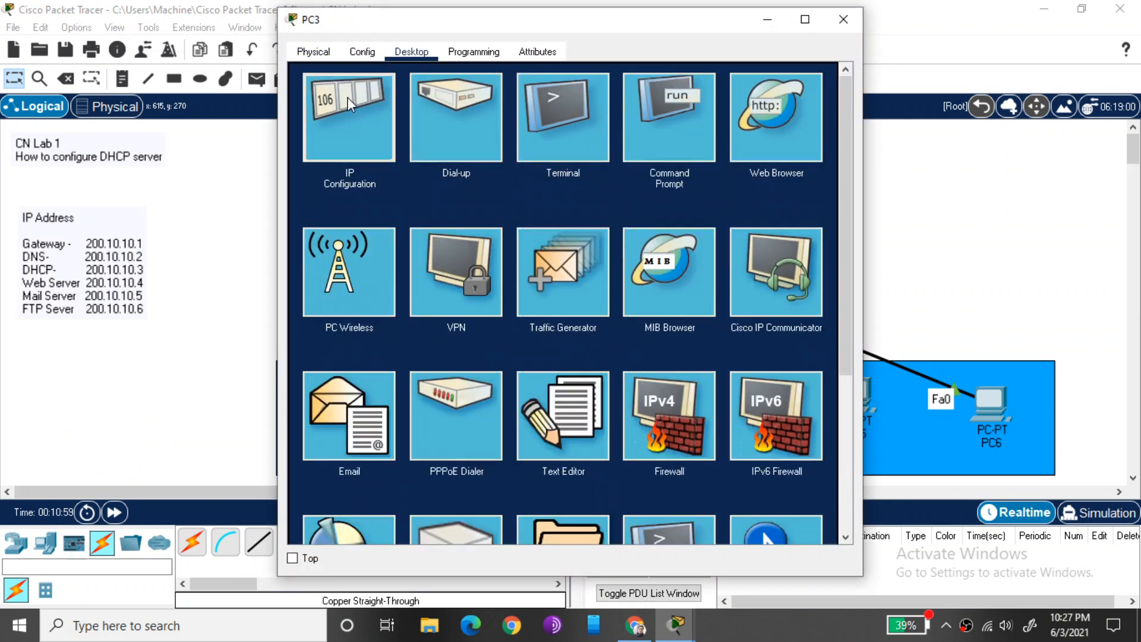
pyautogui.click(347, 97)
pyautogui.click(309, 143)
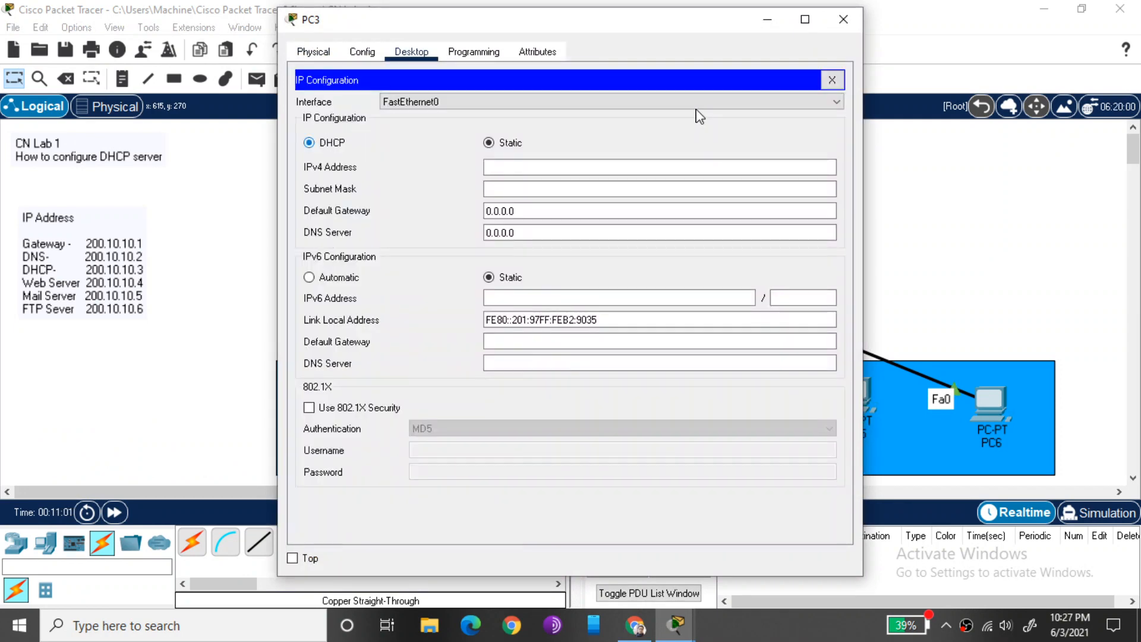
pyautogui.click(844, 19)
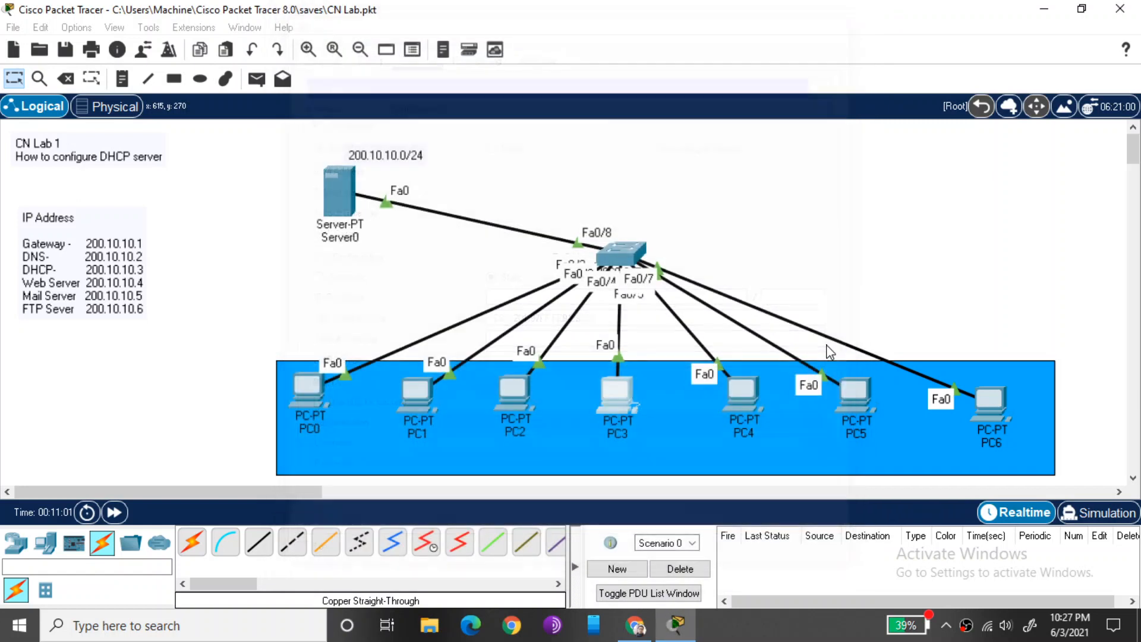
# Switch PC4's IPv4 configuration from static to DHCP, and close its configuration window
pyautogui.click(739, 387)
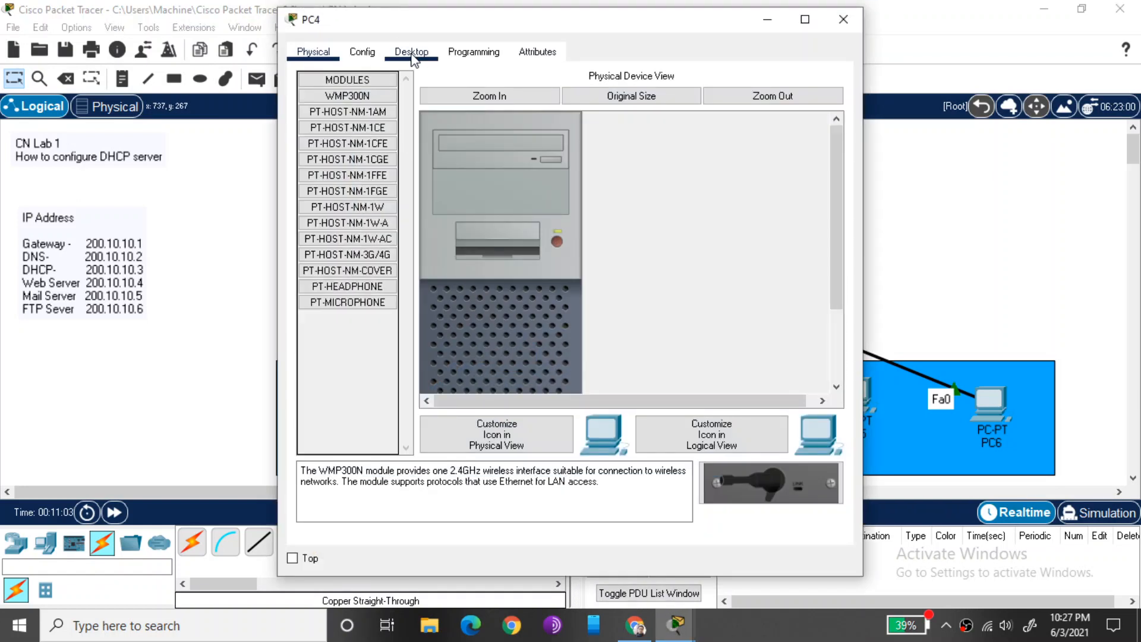
pyautogui.click(415, 54)
pyautogui.click(346, 95)
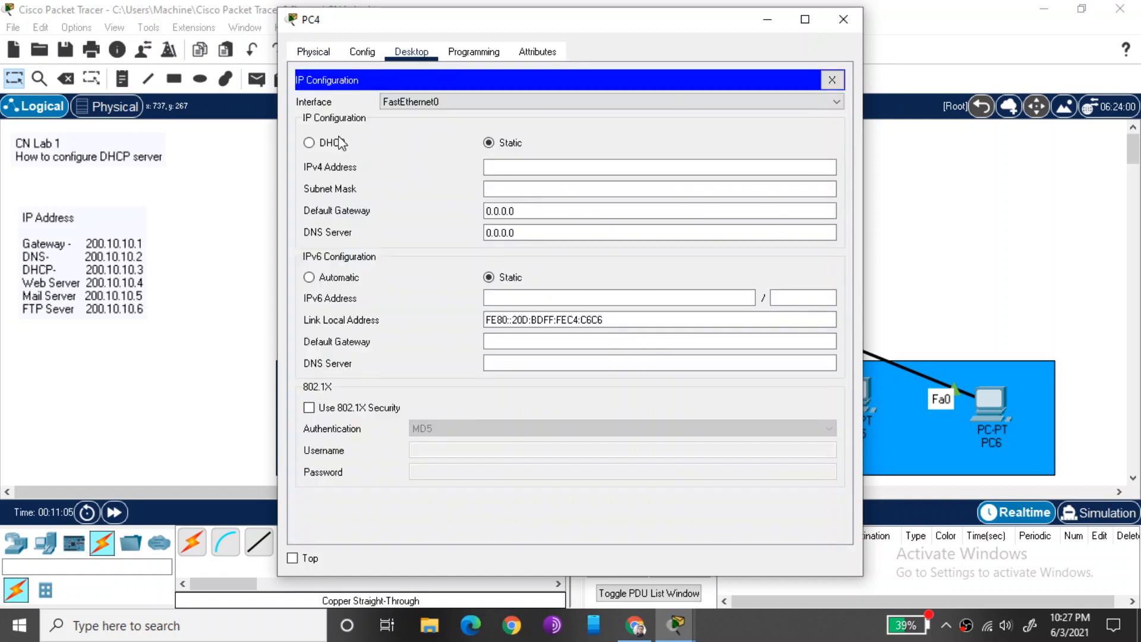
pyautogui.click(327, 146)
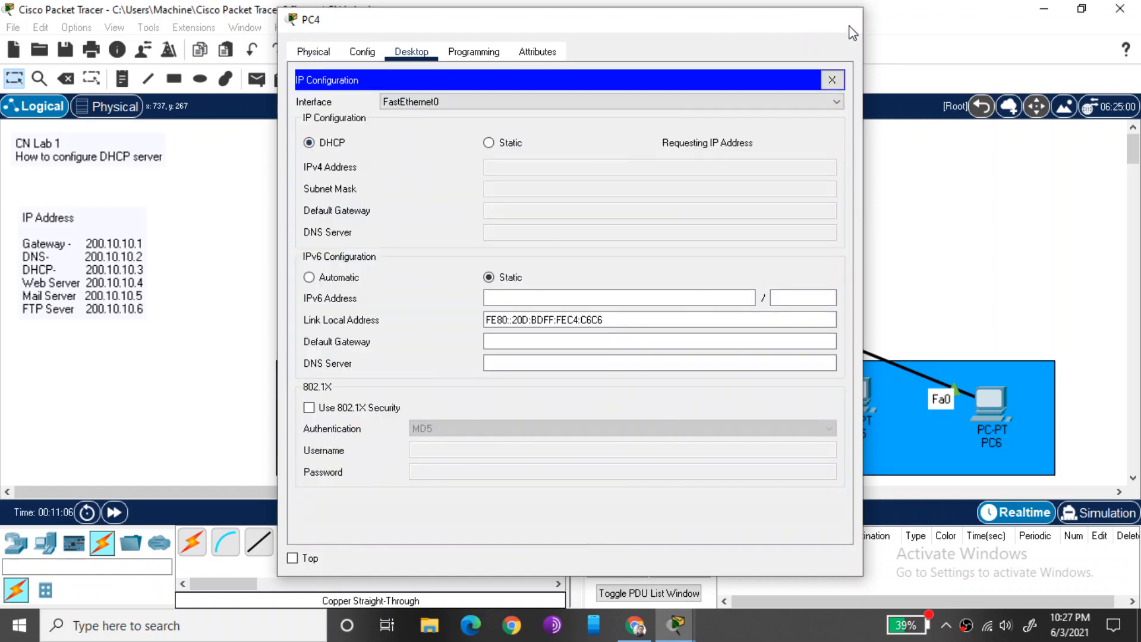
pyautogui.click(843, 19)
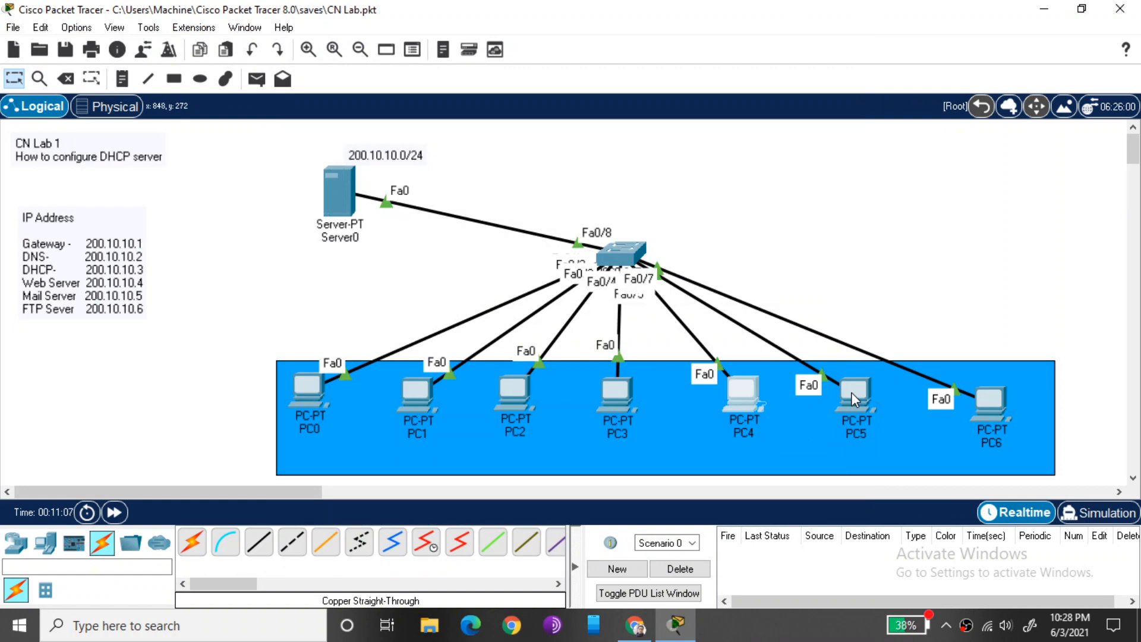
# Switch PC5's IPv4 configuration from static to DHCP, close its window, and check the address it was assigned
pyautogui.click(851, 392)
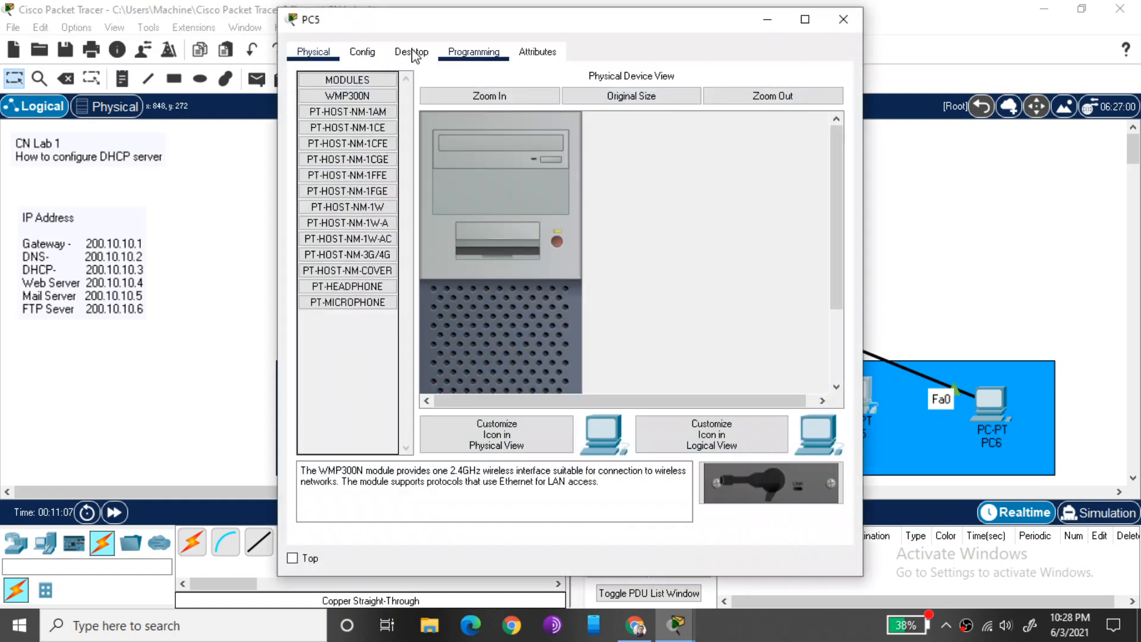
pyautogui.click(416, 54)
pyautogui.click(347, 107)
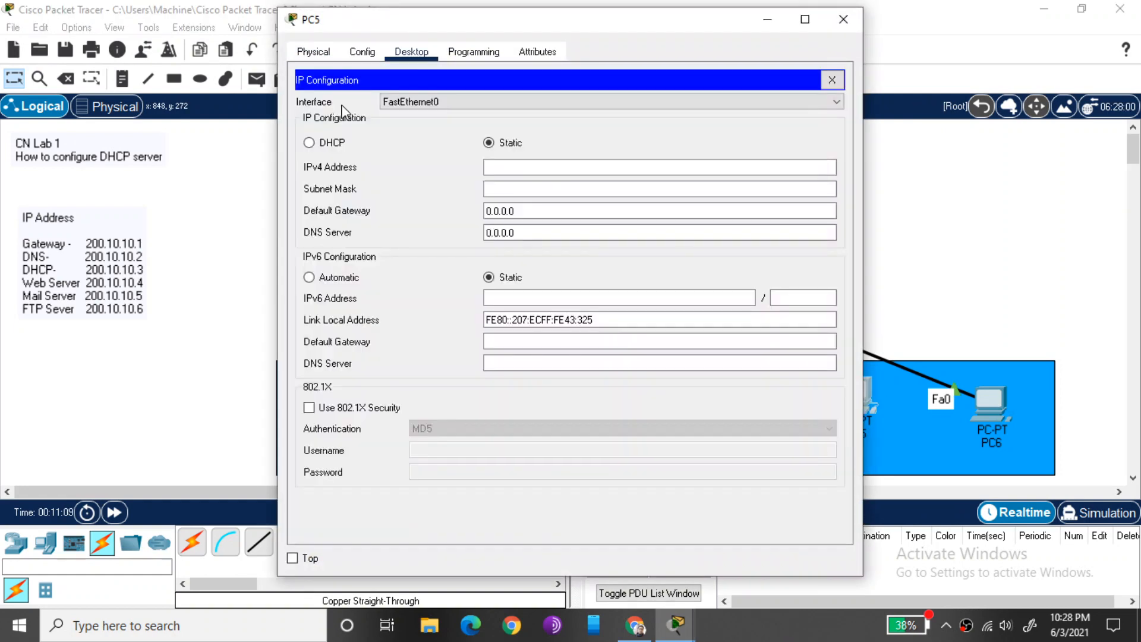
pyautogui.click(320, 145)
pyautogui.click(843, 19)
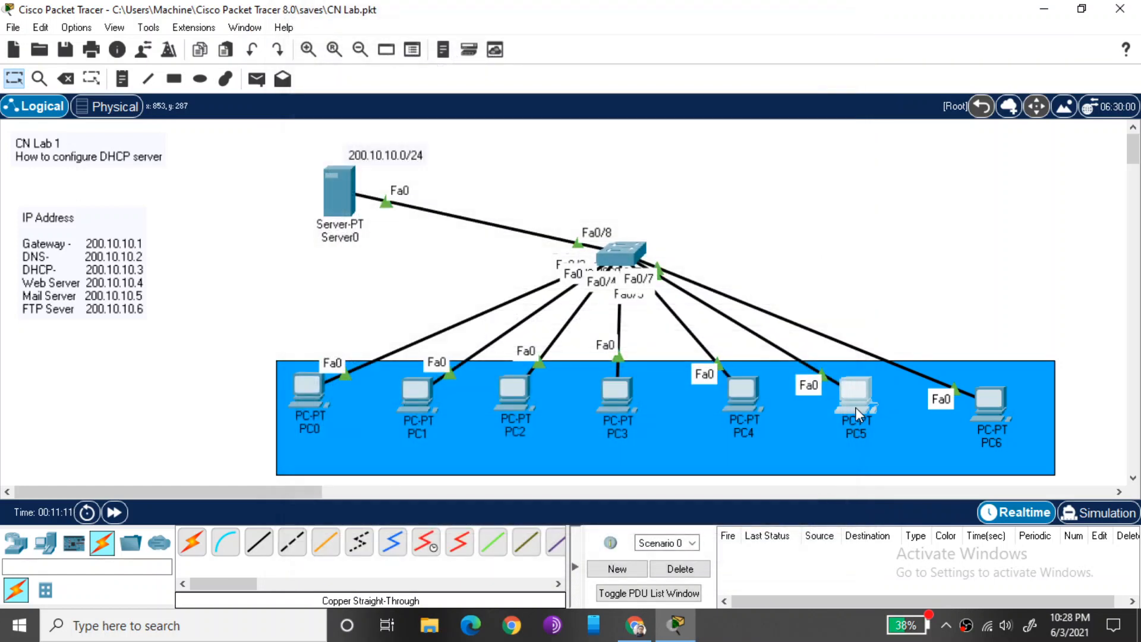
pyautogui.moveTo(854, 408)
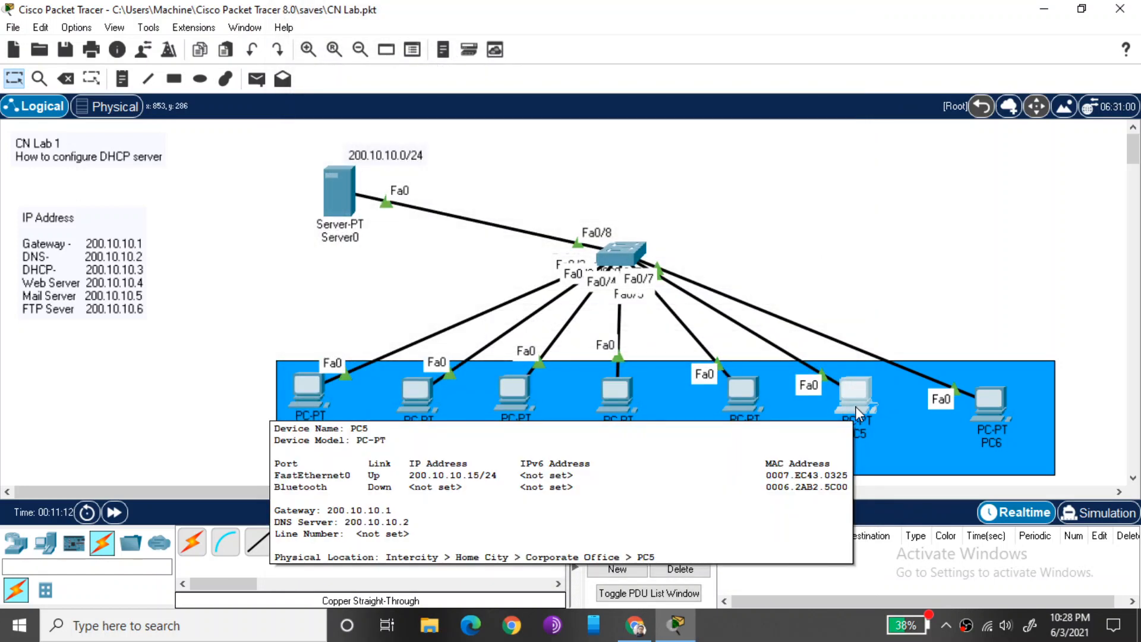
# Switch PC6's IPv4 configuration from static to DHCP, and close its configuration window
pyautogui.click(989, 400)
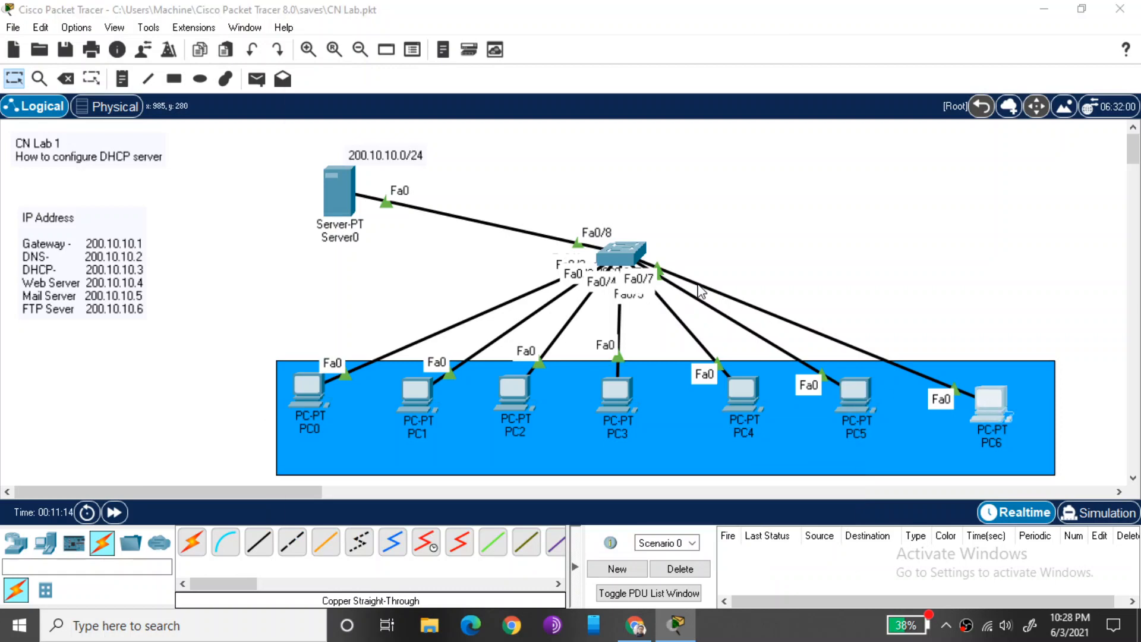
pyautogui.click(416, 56)
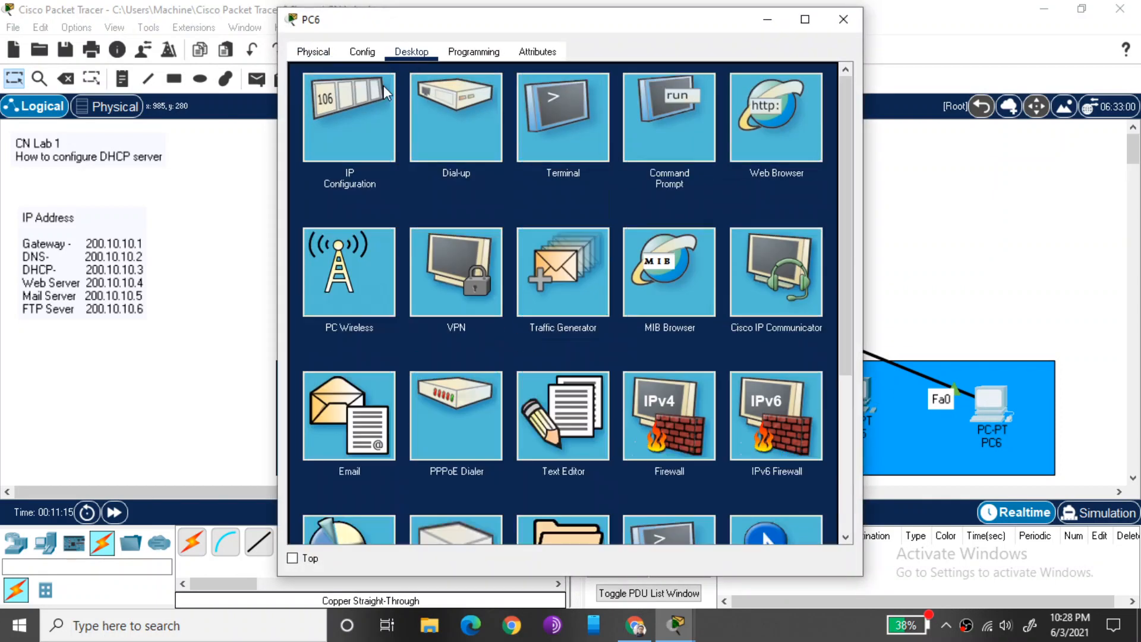
pyautogui.click(357, 99)
pyautogui.click(331, 145)
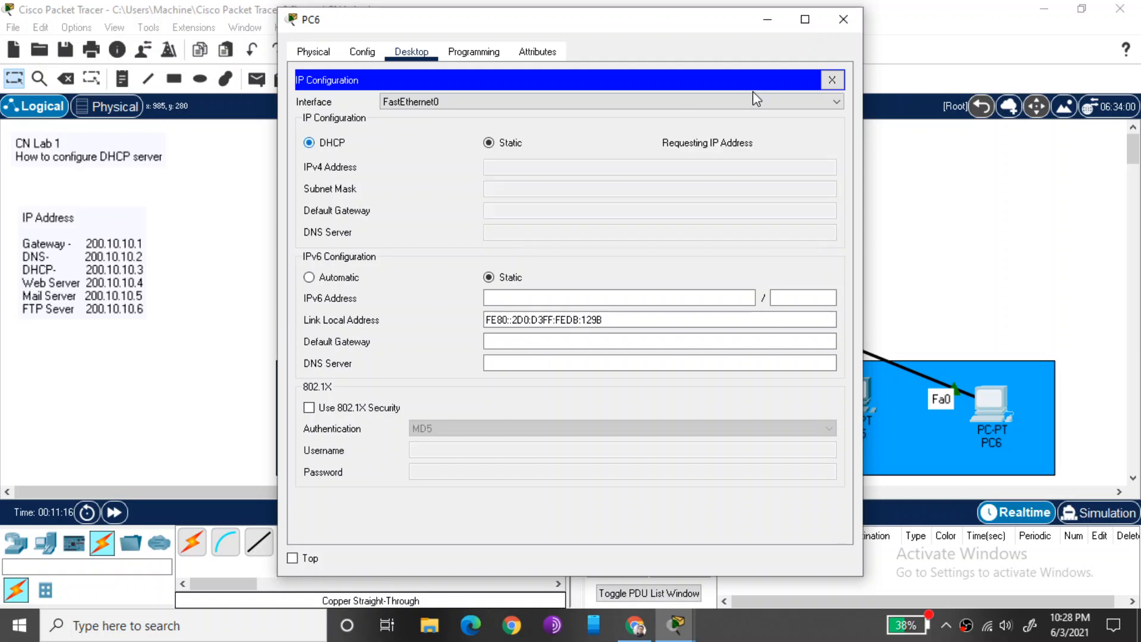
pyautogui.click(847, 18)
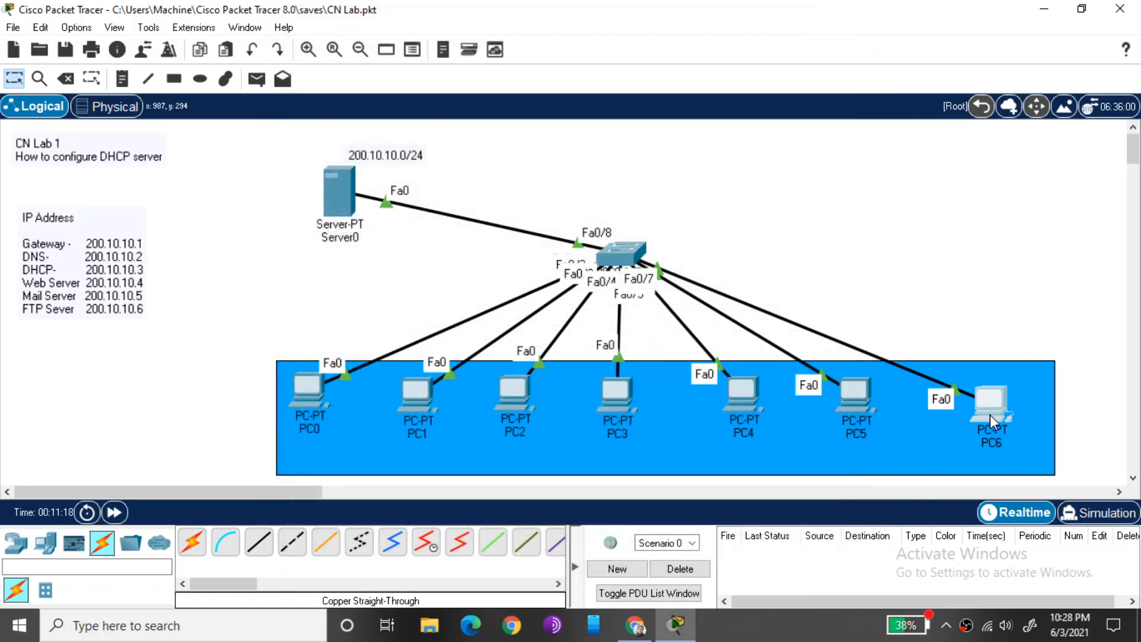
# Test connectivity by pinging 200.10.10.15 from PC0's command prompt, and close PC0's window
pyautogui.moveTo(990, 415)
pyautogui.click(305, 383)
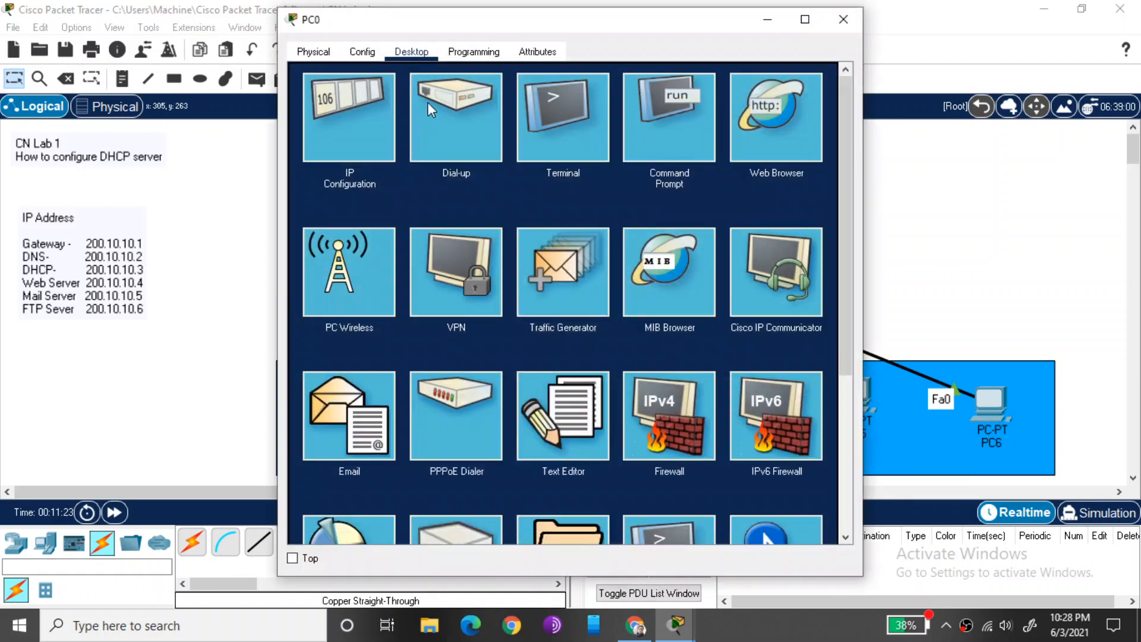
pyautogui.click(674, 102)
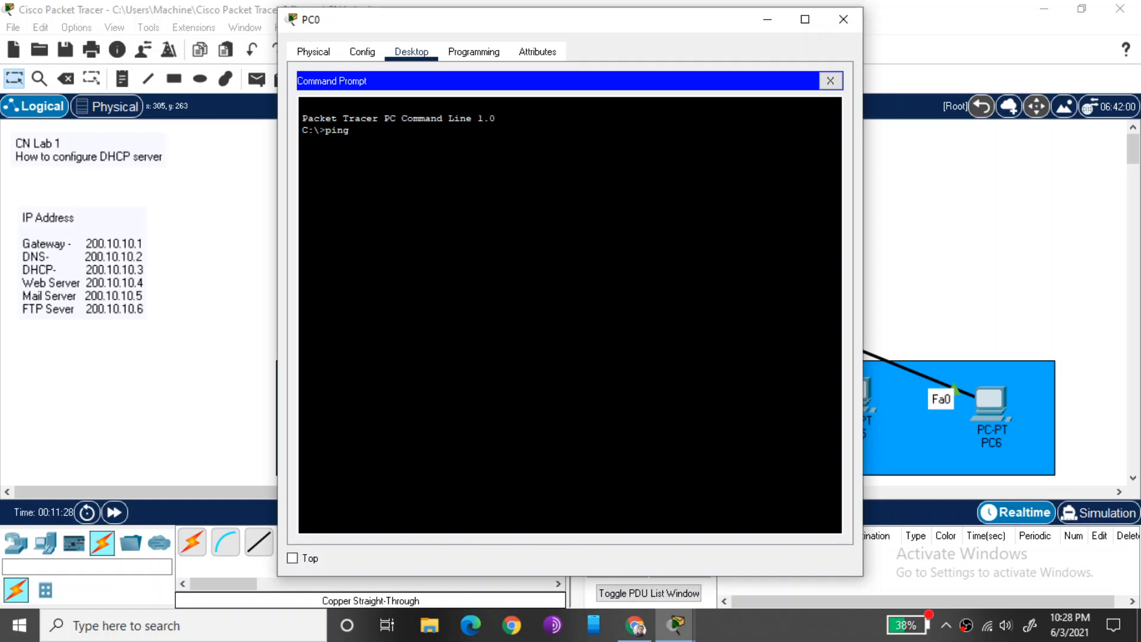
pyautogui.write('ping 10')
pyautogui.press('Return')
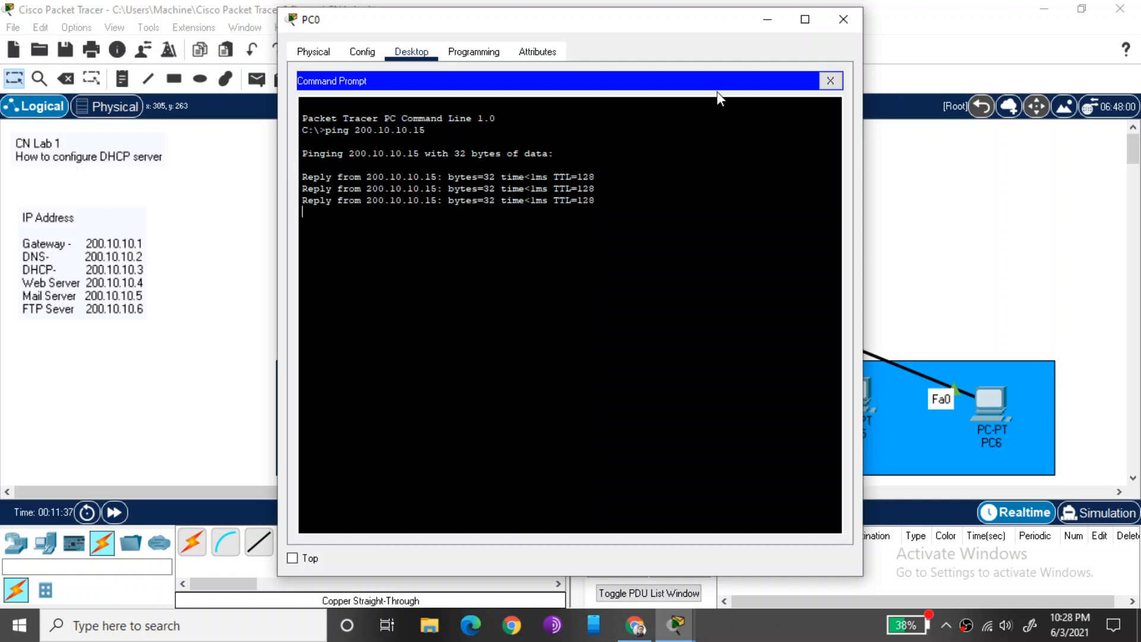
pyautogui.click(845, 23)
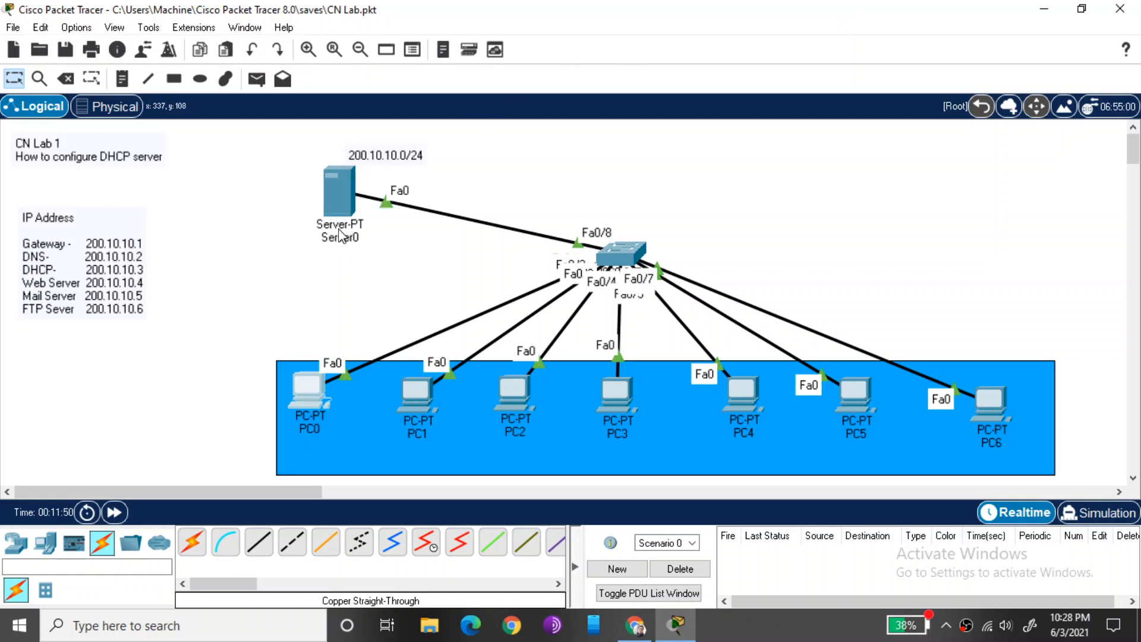
pyautogui.moveTo(341, 235)
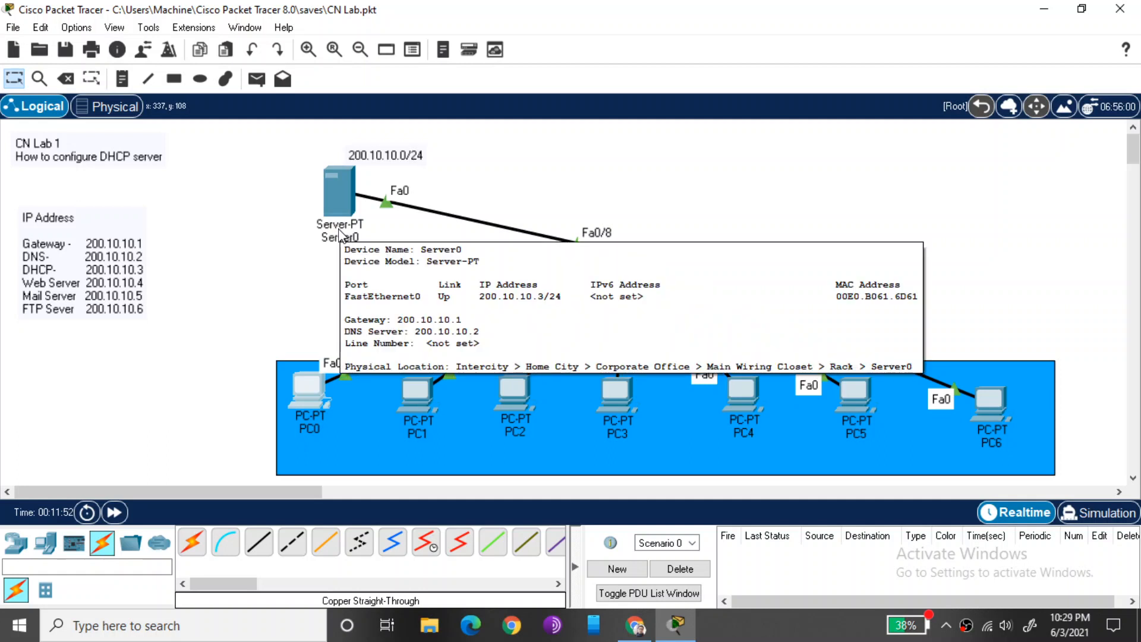
pyautogui.click(345, 238)
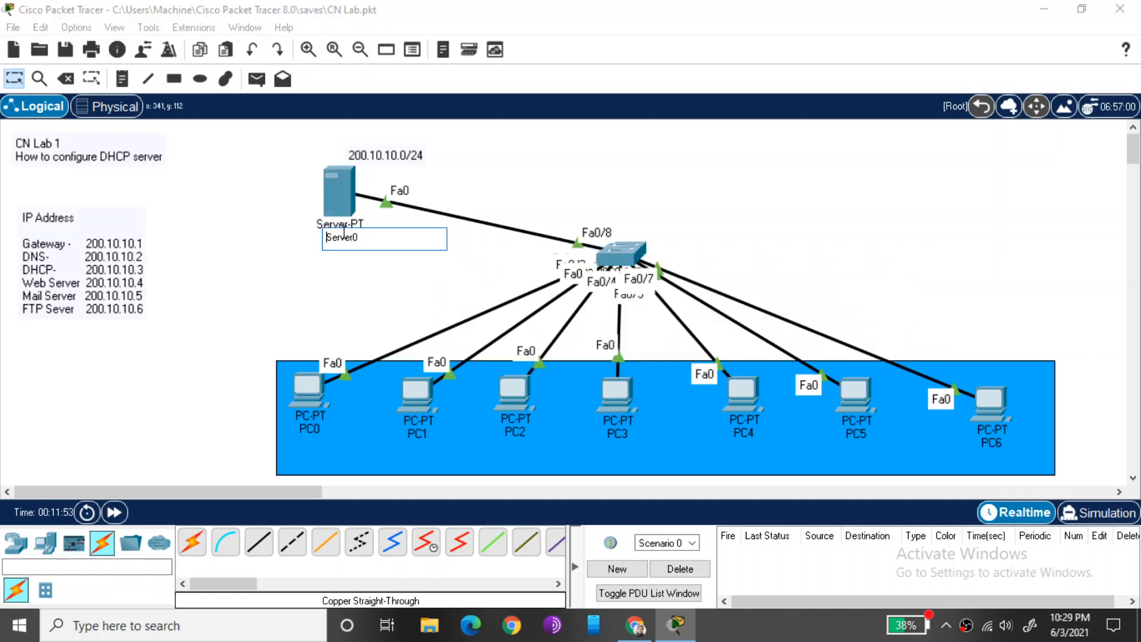
pyautogui.press('Return')
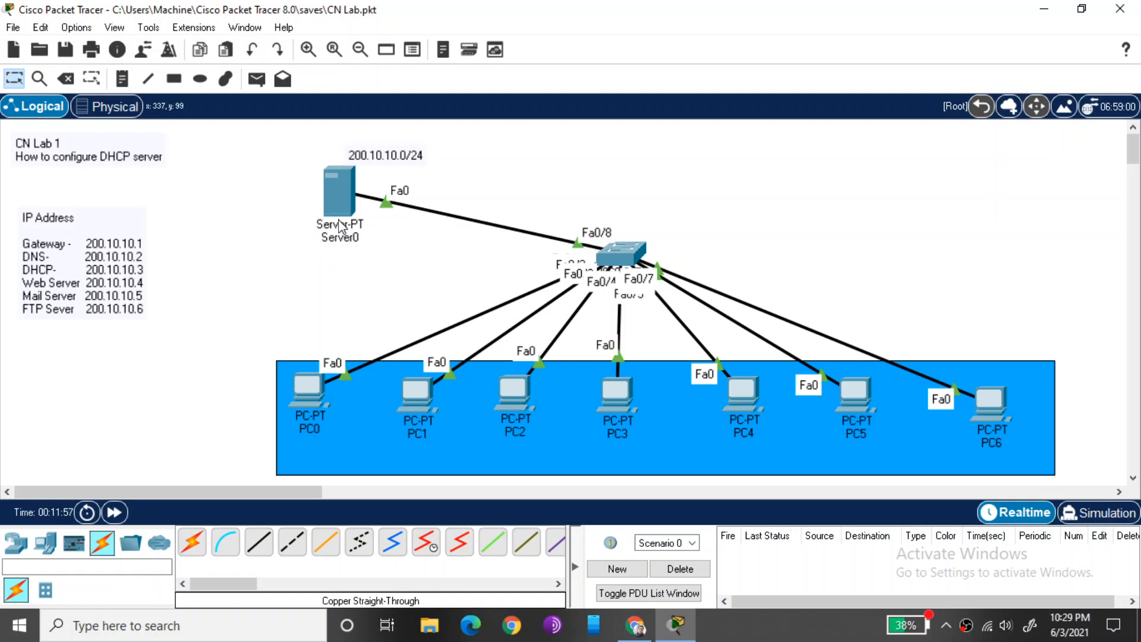
pyautogui.click(342, 235)
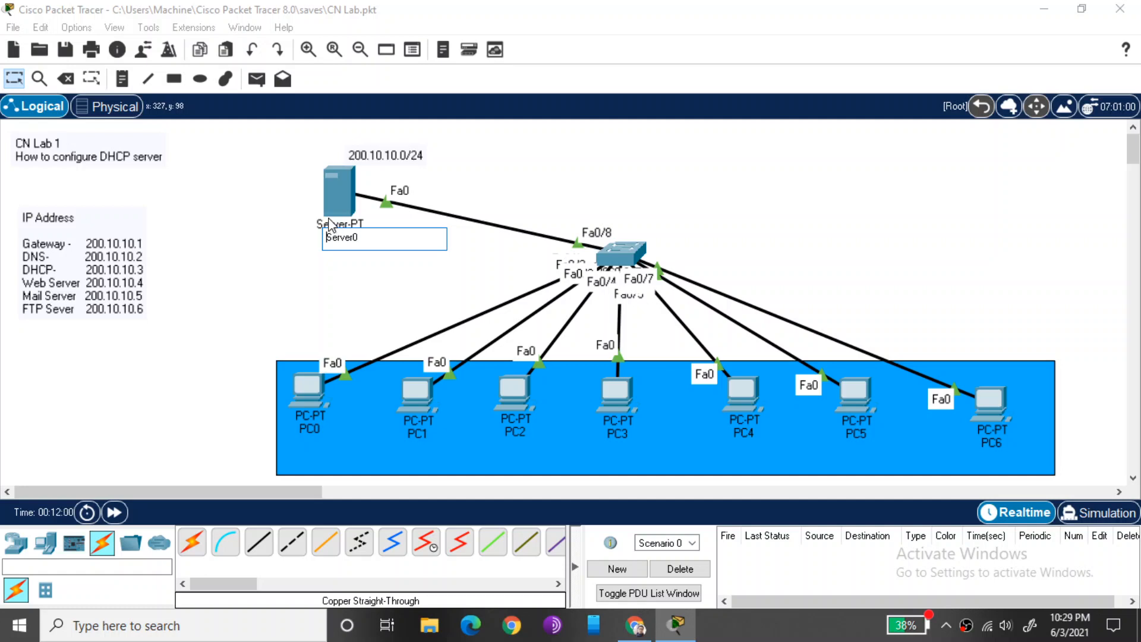
pyautogui.click(329, 218)
# Change the server's display name to DHCP Server in its configuration settings, and close its window
pyautogui.click(334, 212)
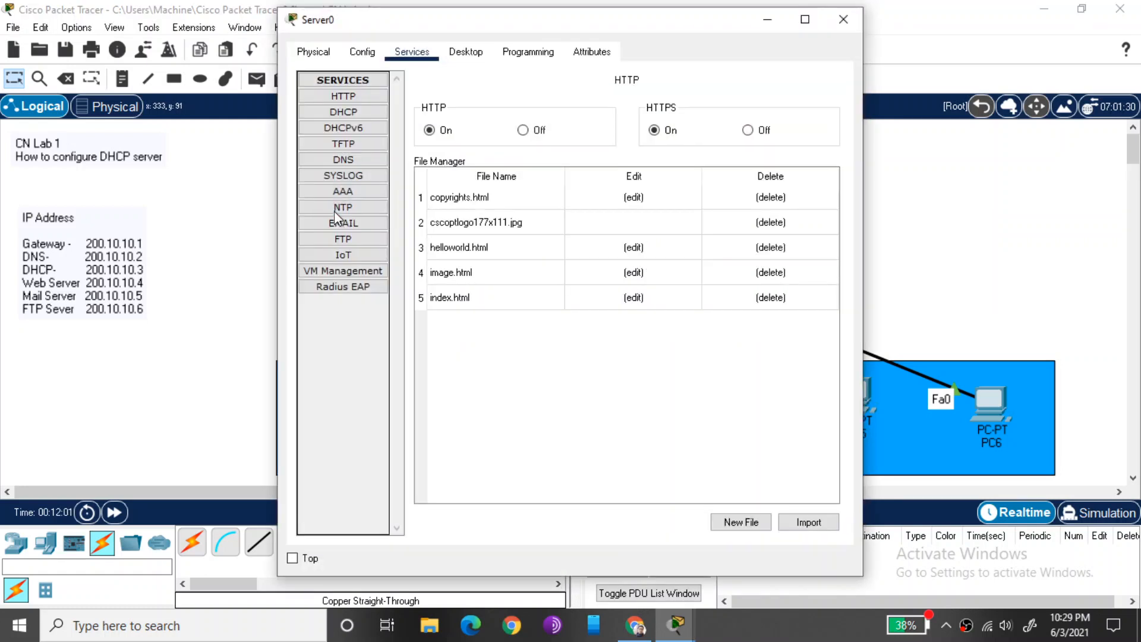
pyautogui.click(312, 55)
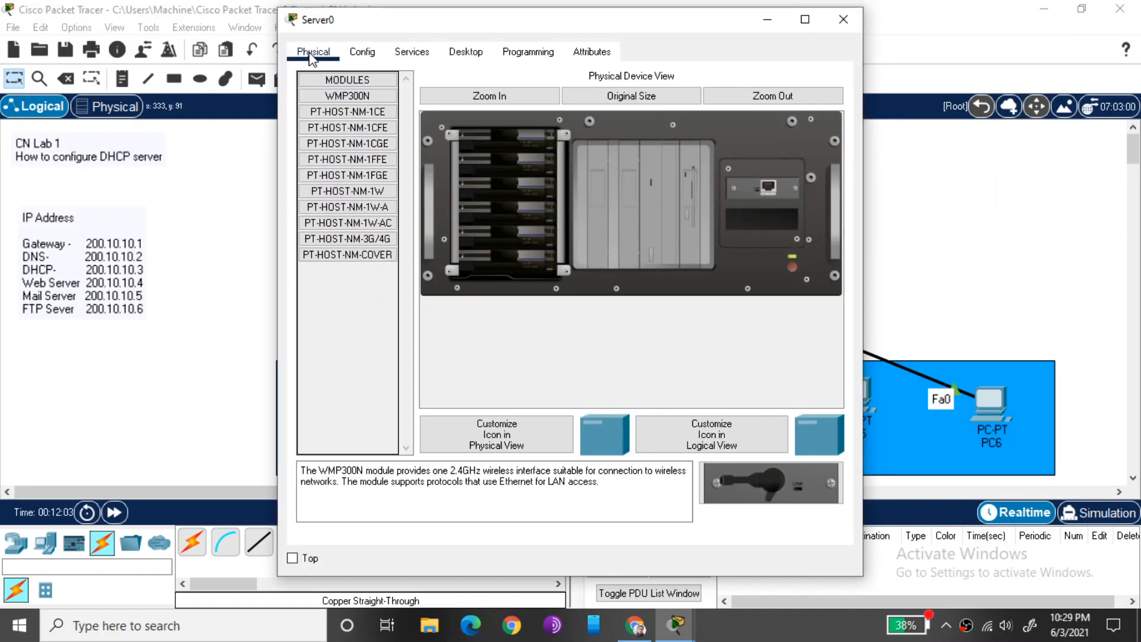
pyautogui.click(369, 57)
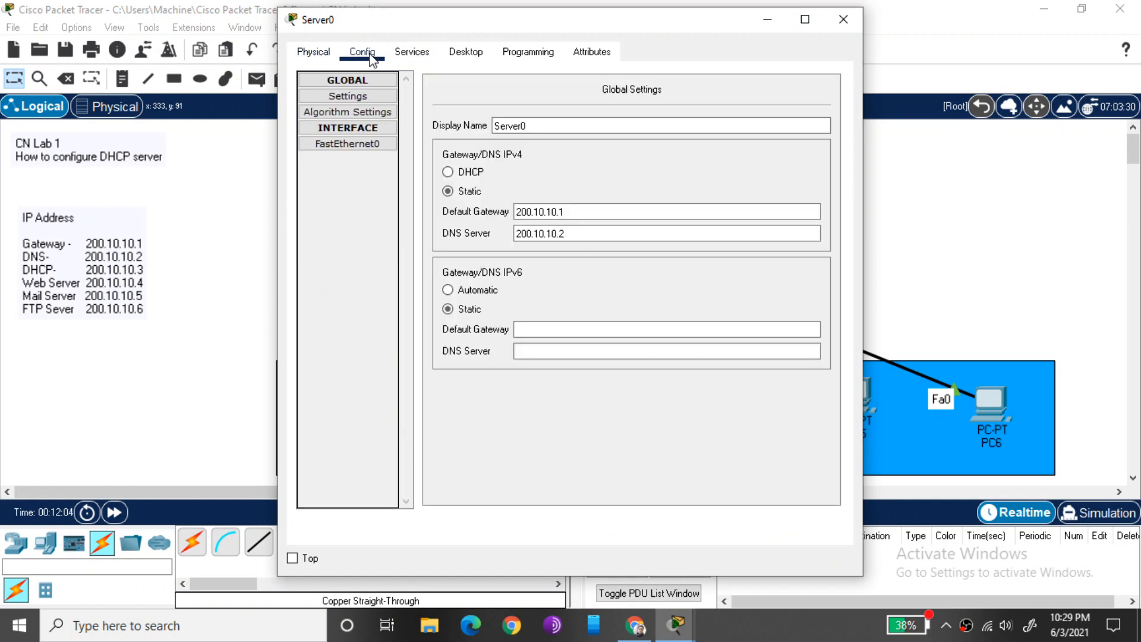
pyautogui.click(533, 125)
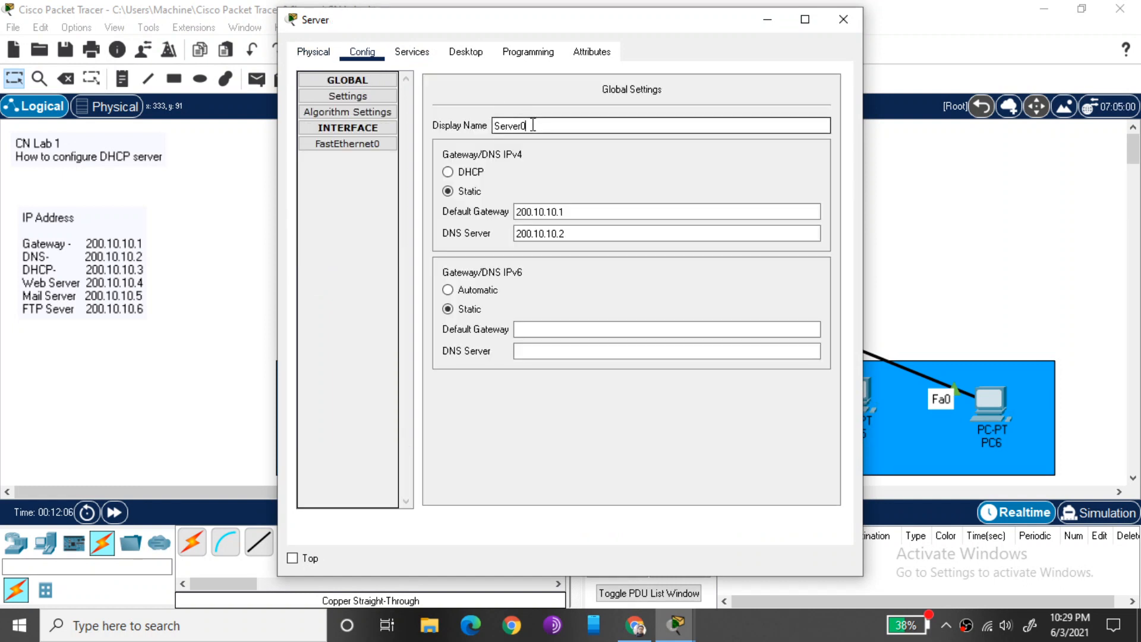
pyautogui.press('BackSpace')
pyautogui.press('BackSpace')
pyautogui.press('BackSpace')
pyautogui.press('BackSpace')
pyautogui.press('BackSpace')
pyautogui.press('BackSpace')
pyautogui.press('BackSpace')
pyautogui.write('DHCP Ser')
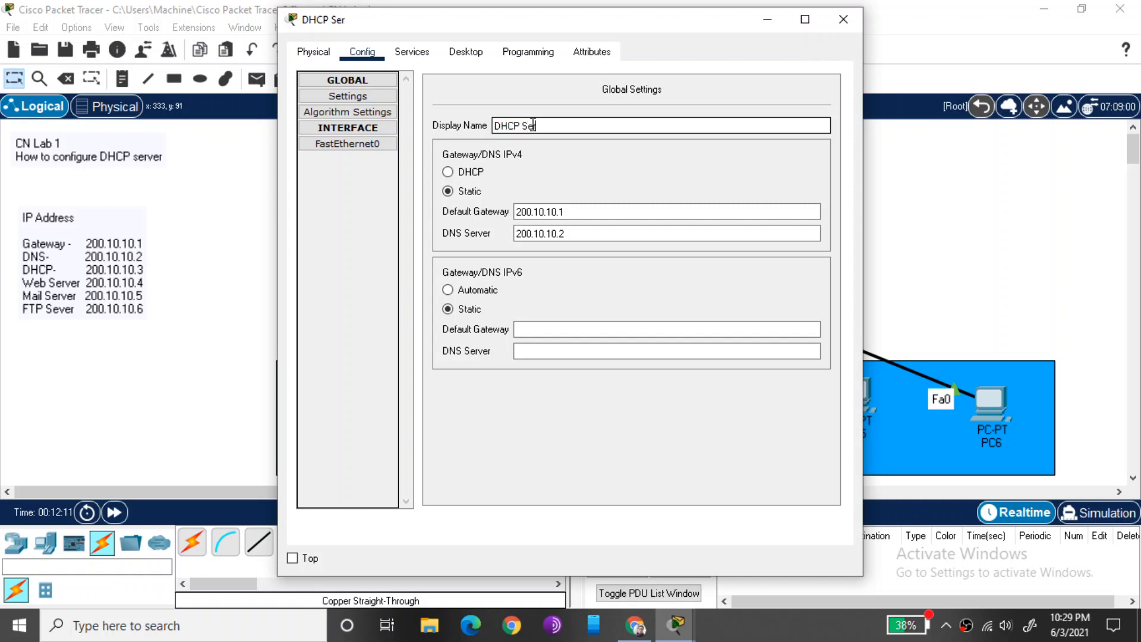
pyautogui.write('ver')
pyautogui.click(843, 16)
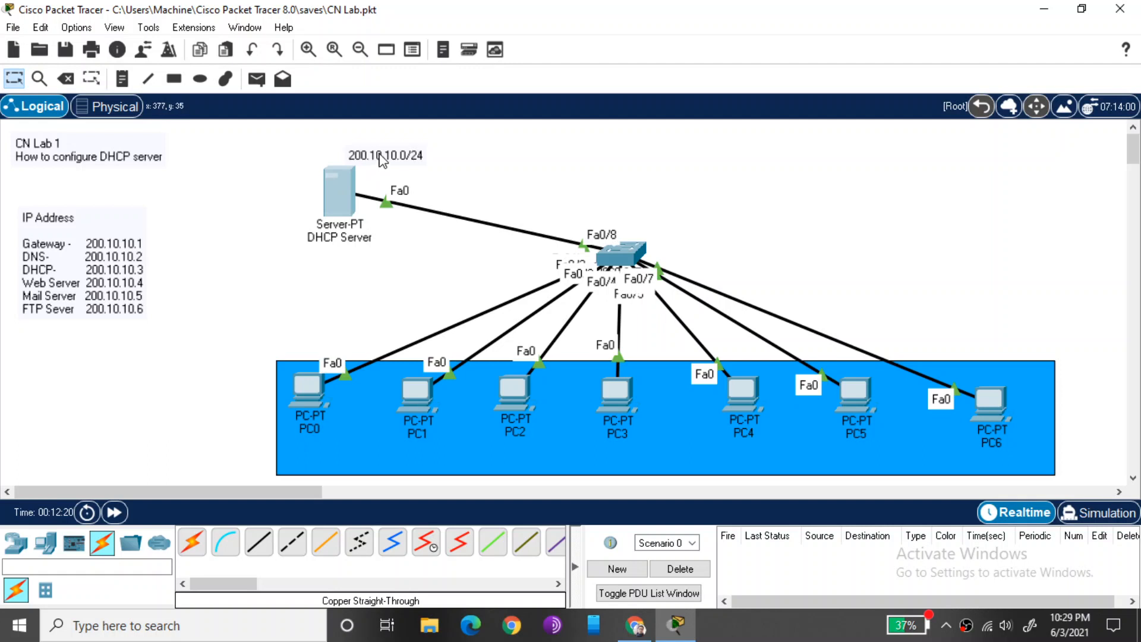
# Move the 200.10.10.0/24 network label away from the server to the empty area above and right of the switch
pyautogui.moveTo(381, 154); pyautogui.dragTo(774, 135)
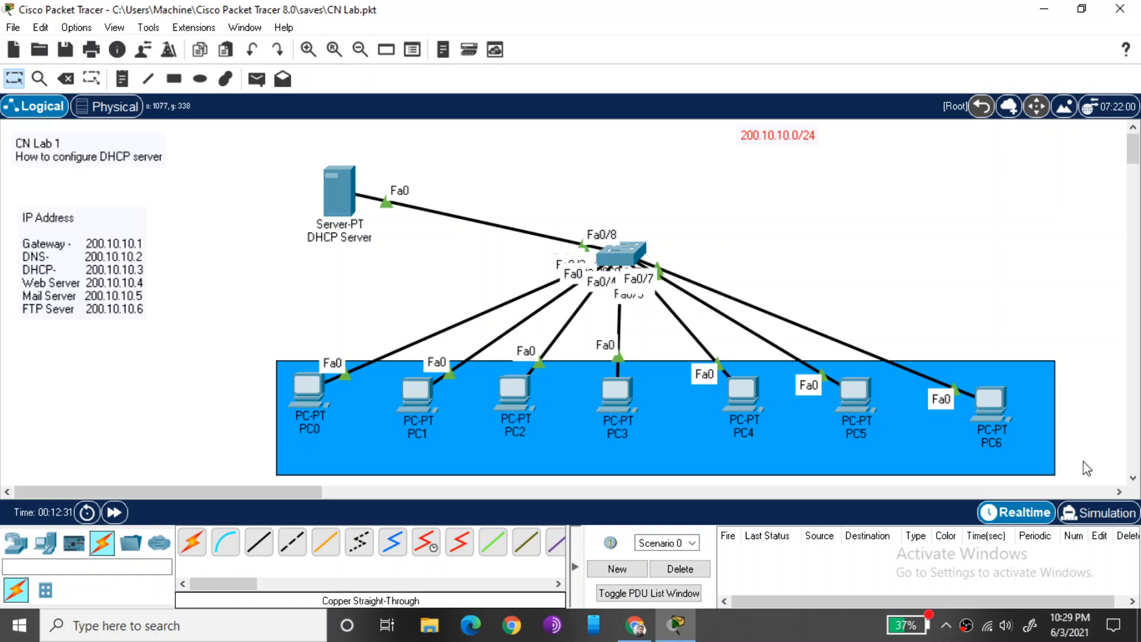
# Switch to Simulation mode, ping 200.10.10.15 again from PC0's command prompt, and minimize PC0's window
pyautogui.click(1097, 512)
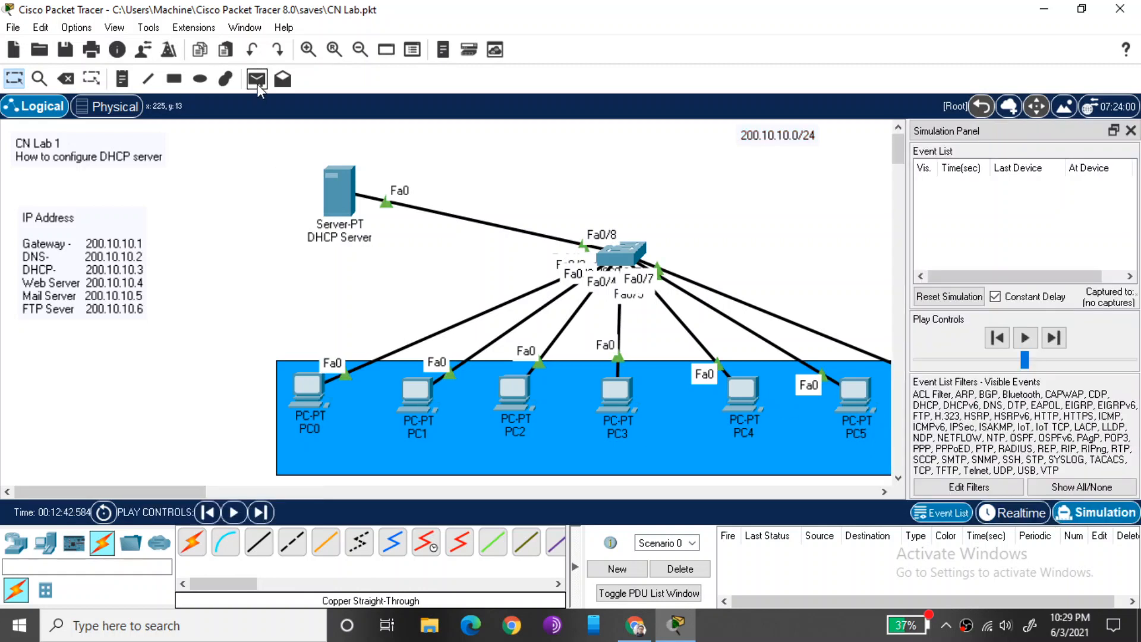
pyautogui.click(304, 378)
pyautogui.click(683, 127)
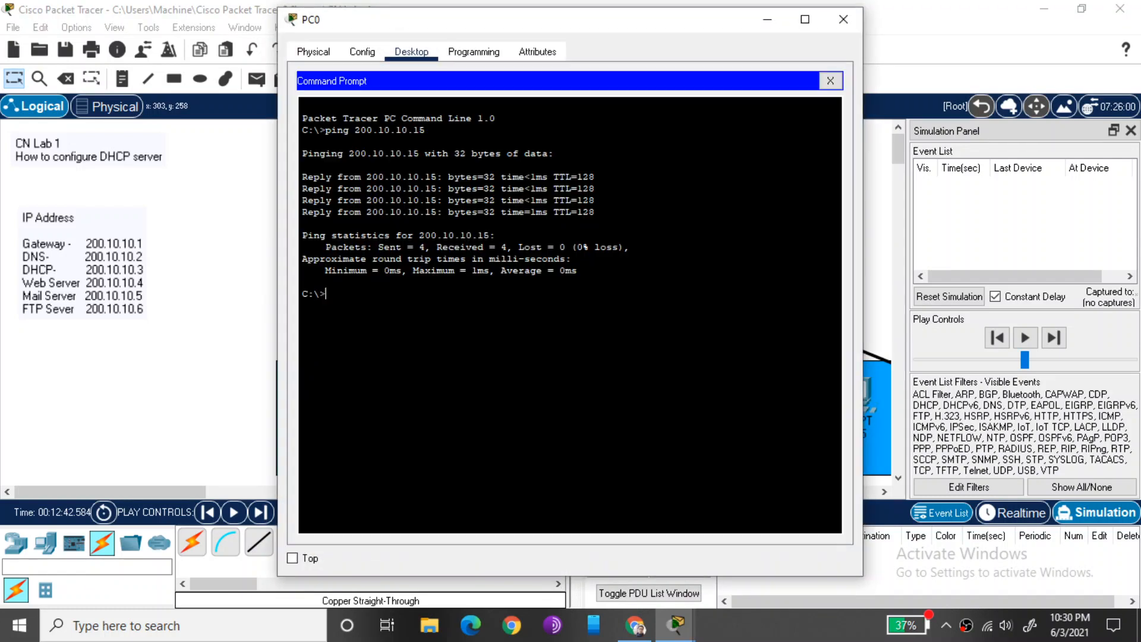
pyautogui.press('Up')
pyautogui.press('Return')
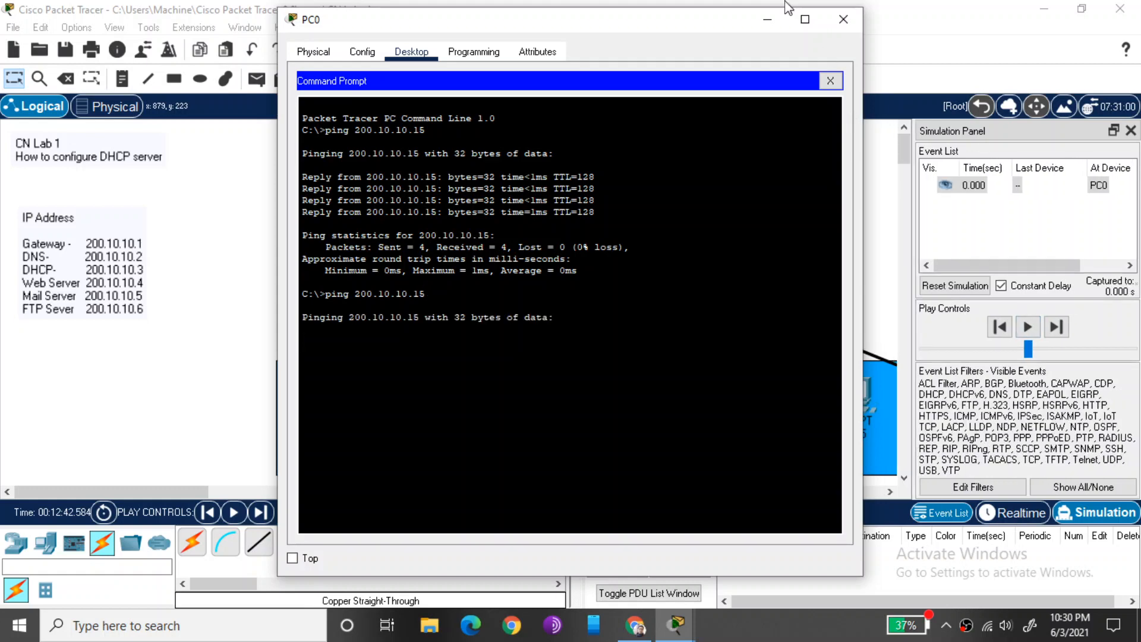
pyautogui.click(767, 20)
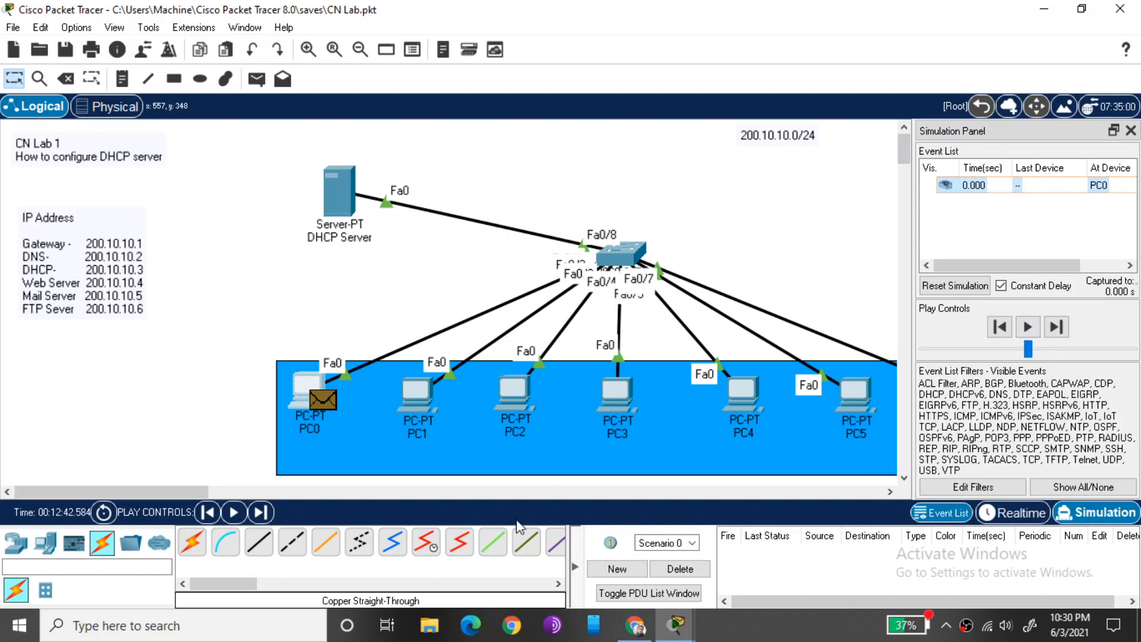
# Advance the simulation event by event to follow the ping from PC0 through the switch to PC5 and back
pyautogui.moveTo(181, 491); pyautogui.dragTo(237, 499)
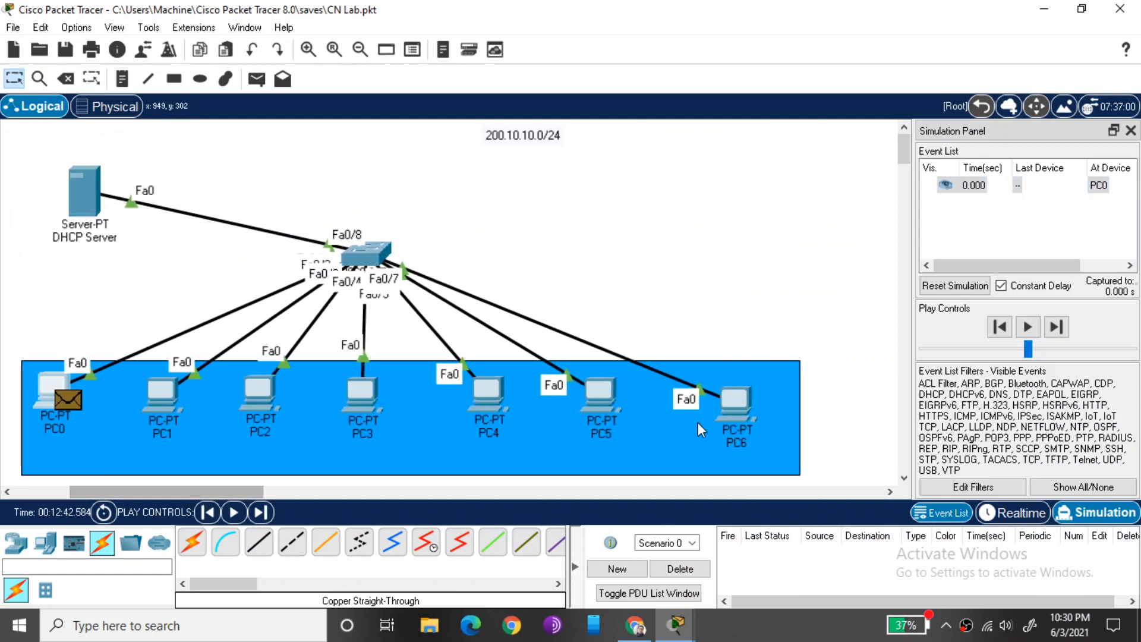
pyautogui.click(1061, 328)
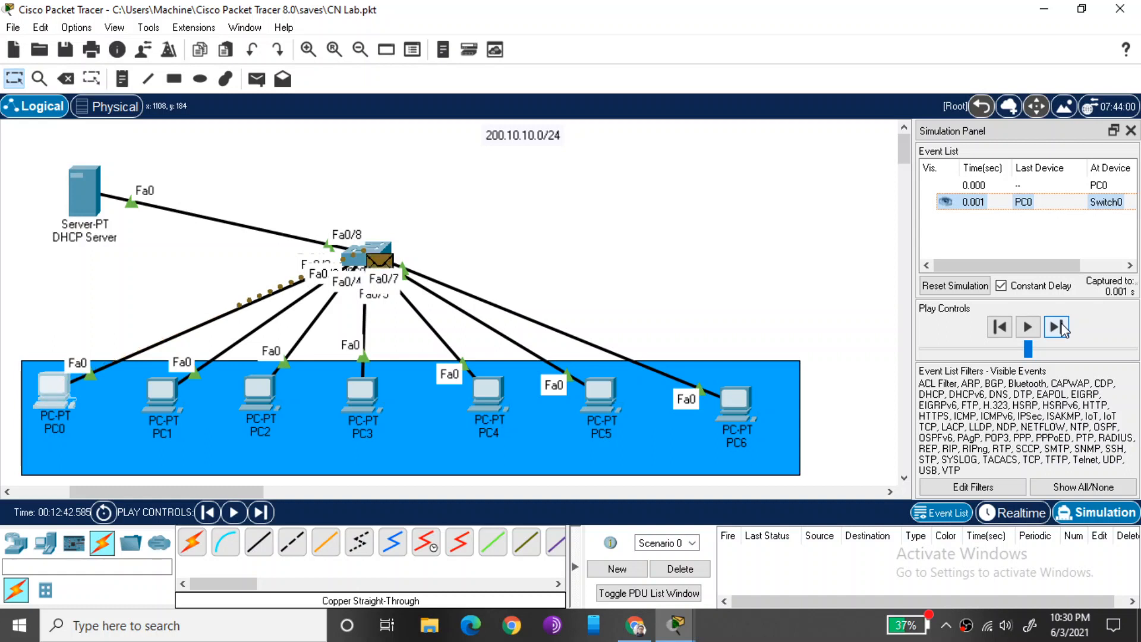
pyautogui.click(1061, 328)
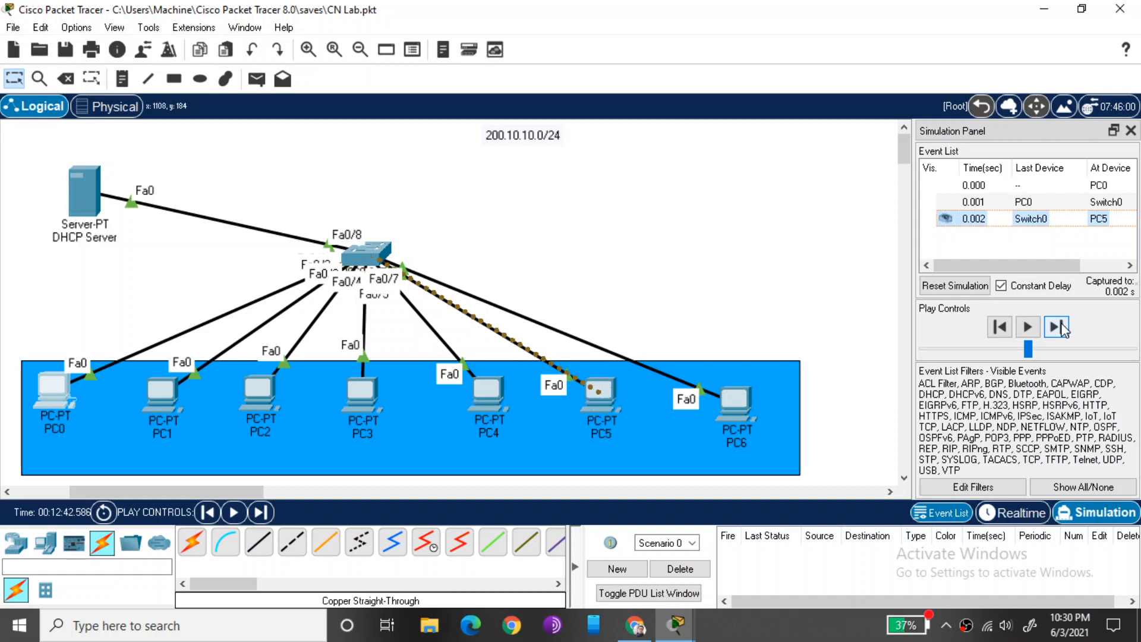
pyautogui.click(1061, 328)
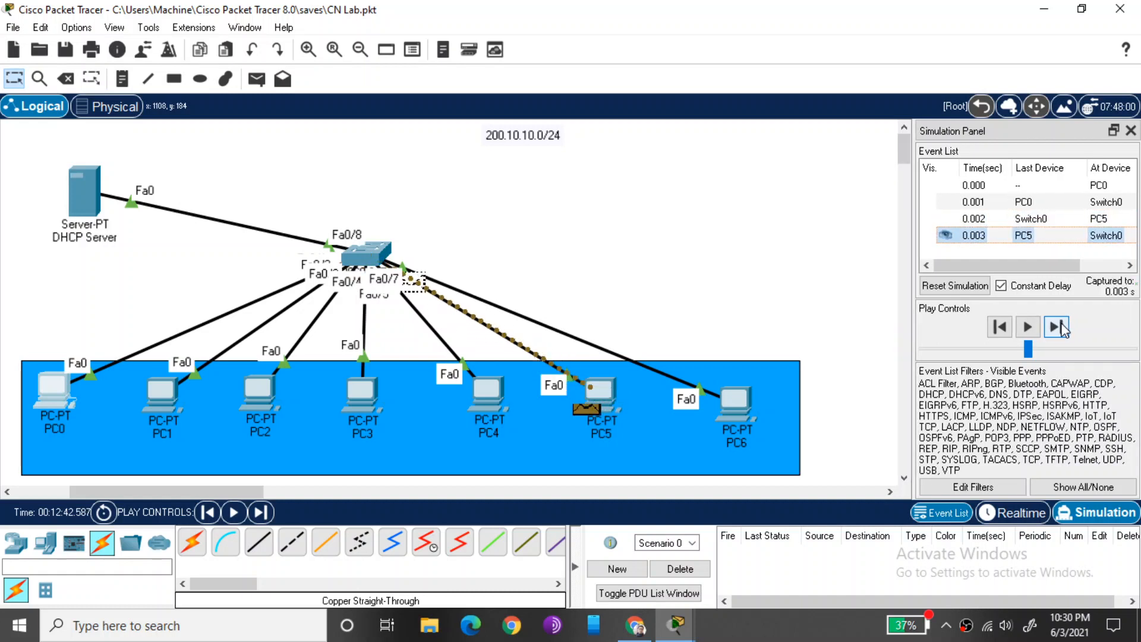
pyautogui.click(1061, 328)
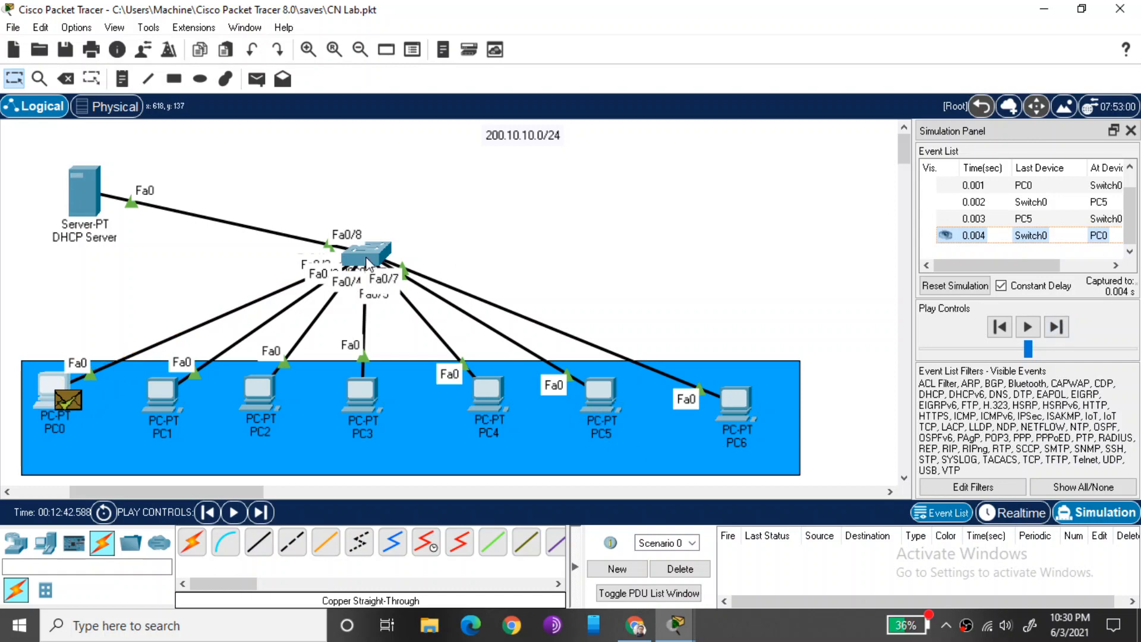
pyautogui.moveTo(368, 263)
pyautogui.moveTo(604, 386)
pyautogui.click(52, 386)
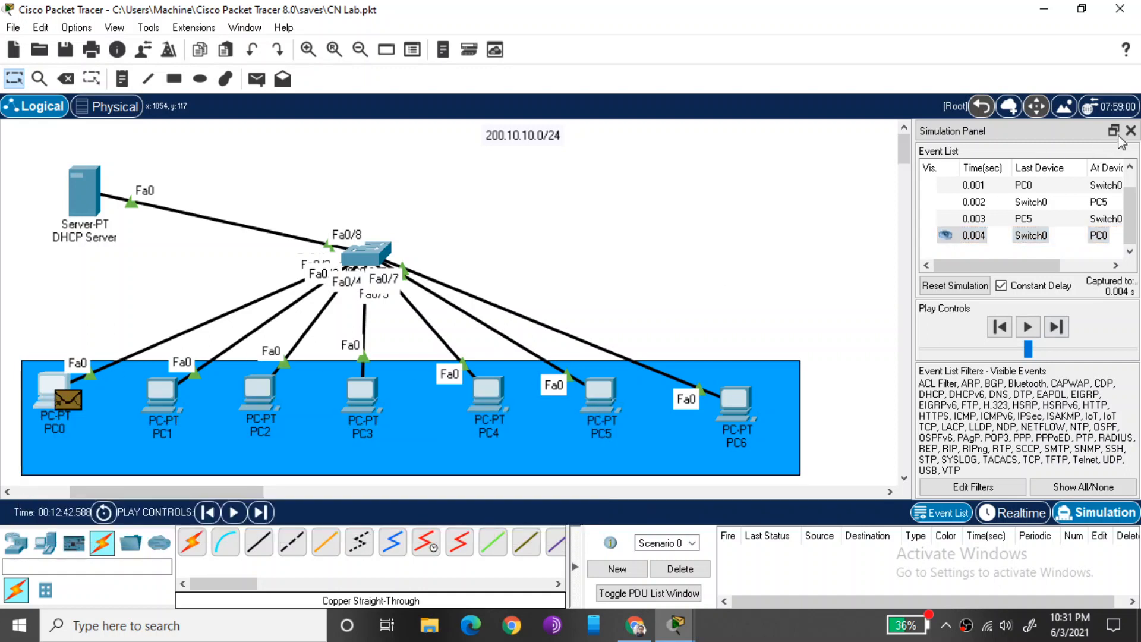
# Let the previous ping finish in Realtime mode, run a ping to 200.10.10.14 from PC0 in Simulation mode, and minimize PC0's window
pyautogui.click(1011, 515)
pyautogui.click(56, 393)
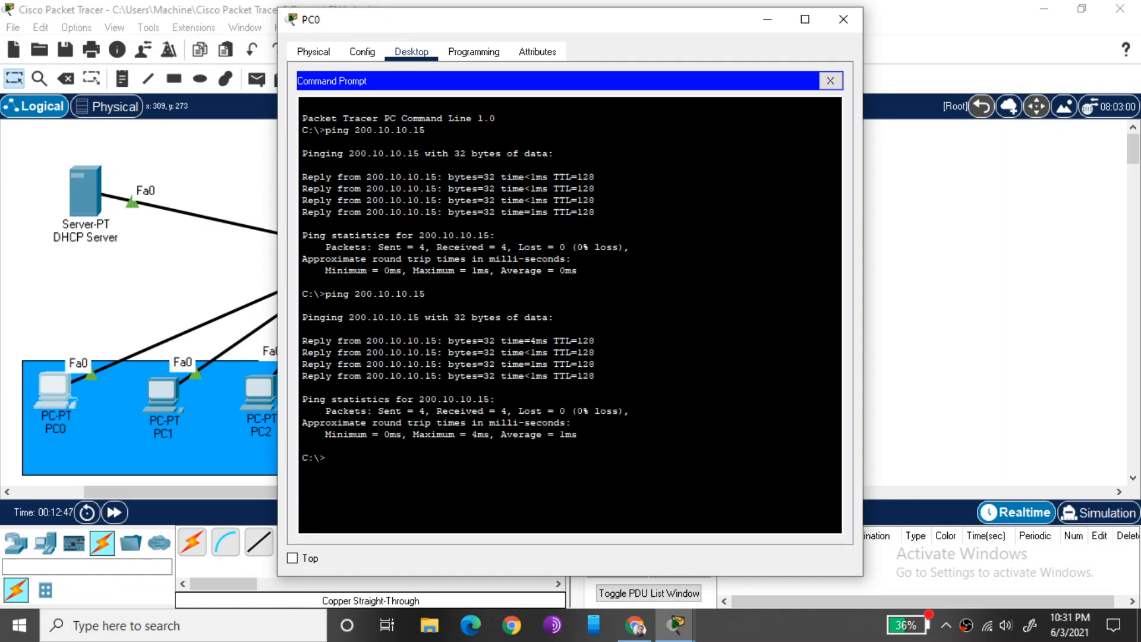
pyautogui.press('Up')
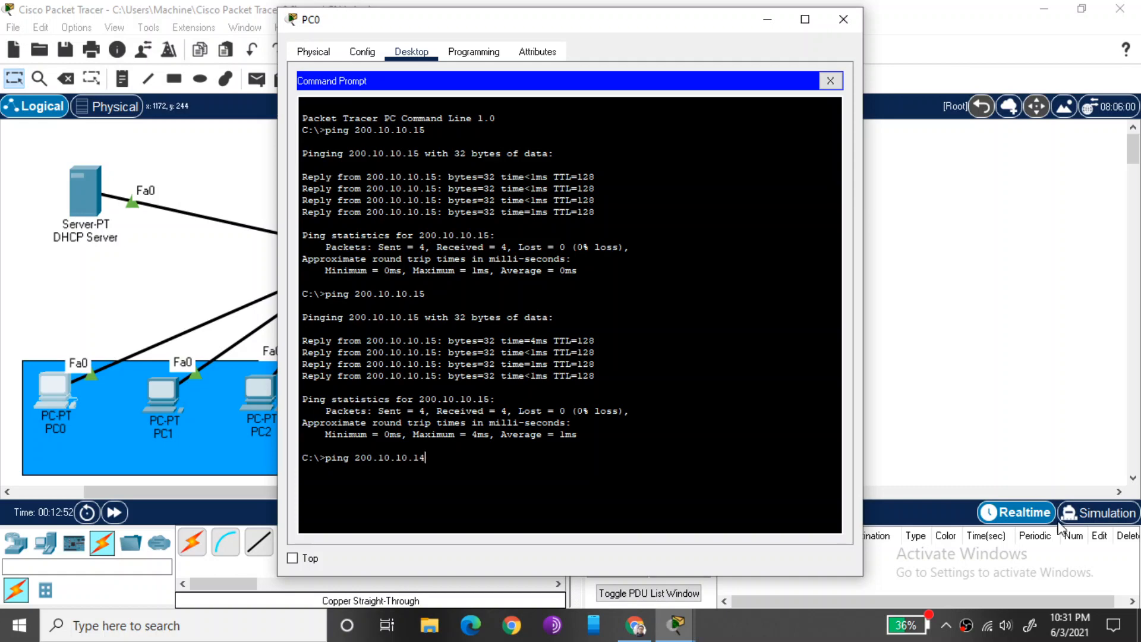
pyautogui.click(1094, 515)
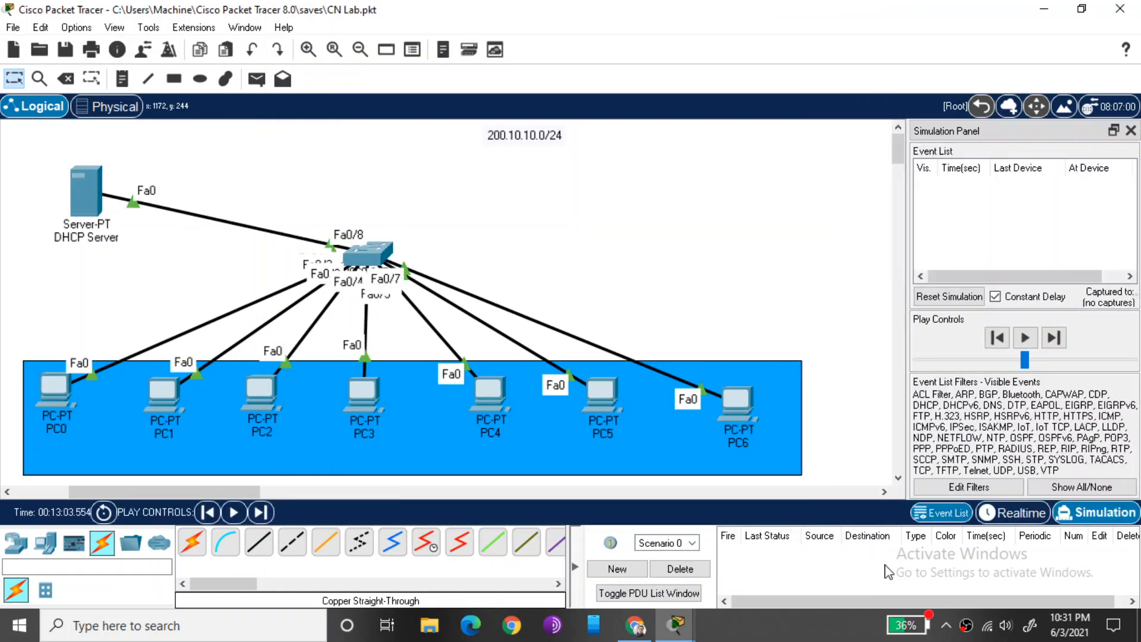
pyautogui.moveTo(684, 625)
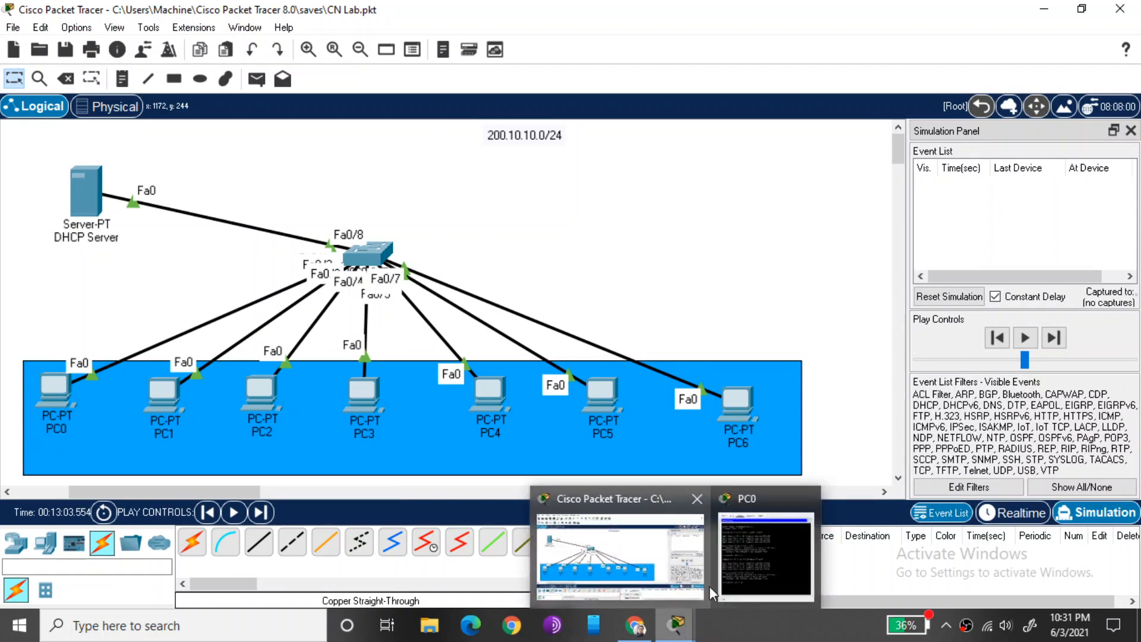
pyautogui.click(740, 563)
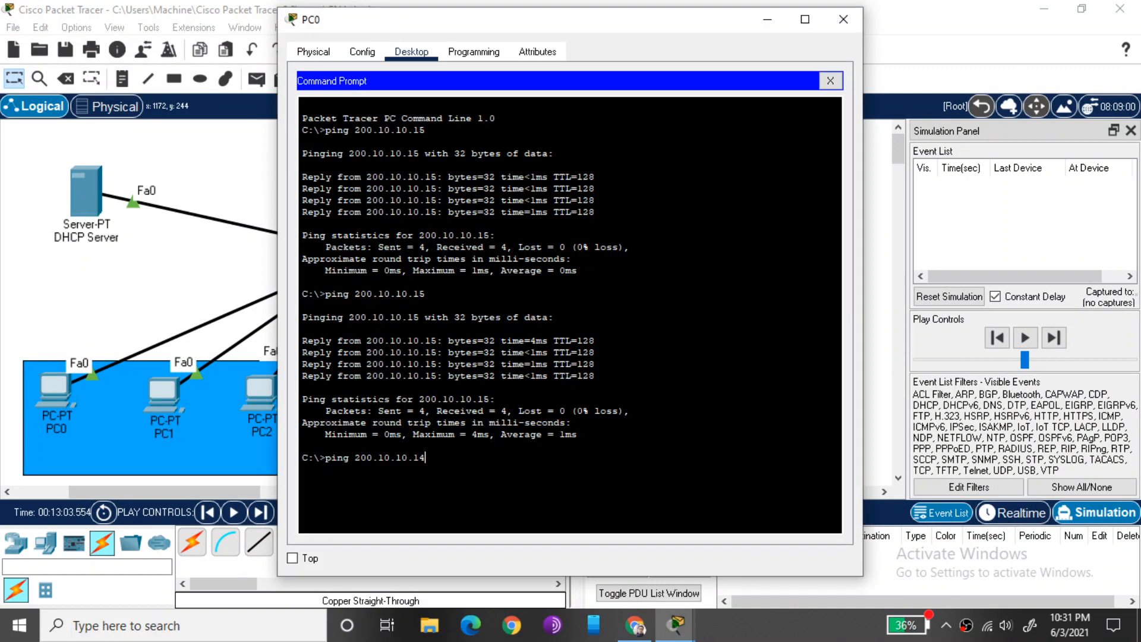
pyautogui.press('Return')
pyautogui.click(767, 19)
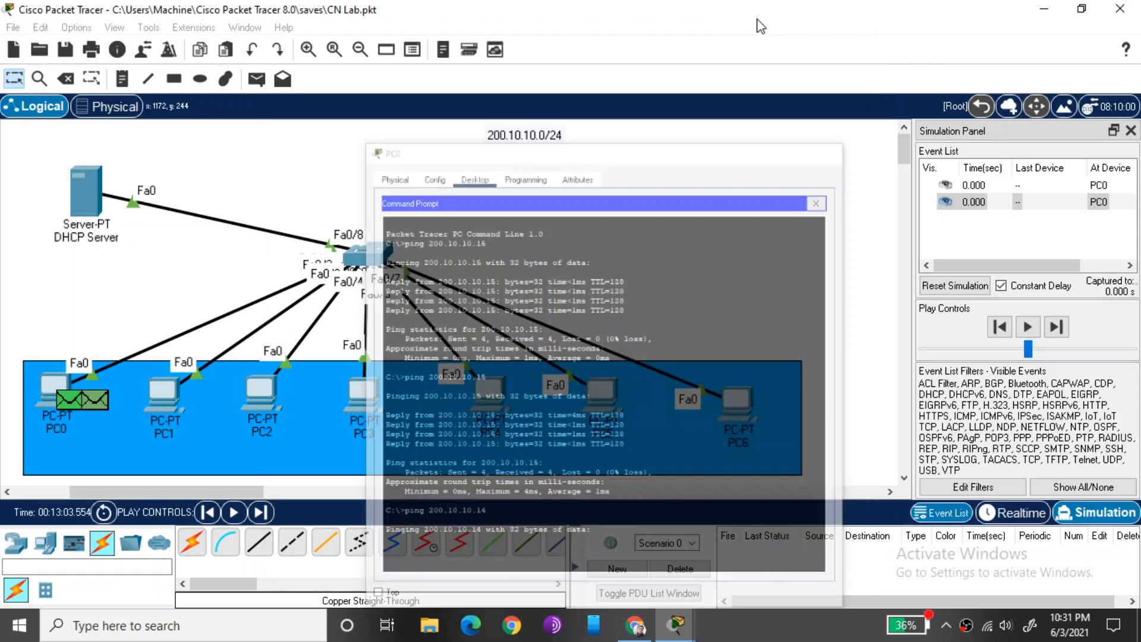
# Advance the simulation event by event to follow PC0's traffic for 200.10.10.14 through the switch and PC4's reply
pyautogui.click(1057, 327)
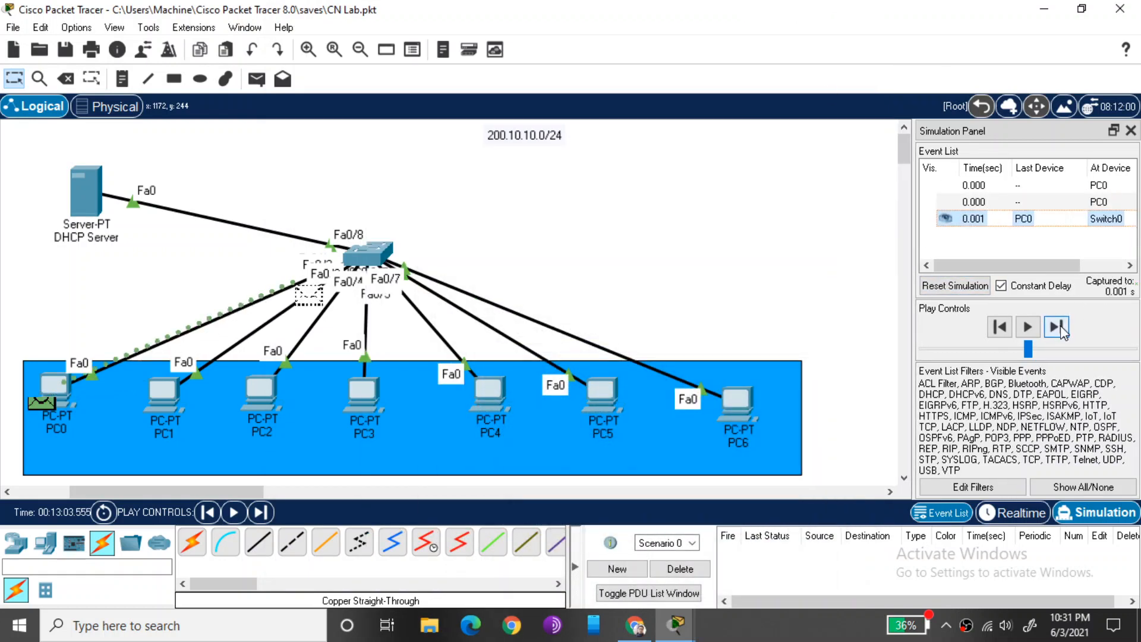
pyautogui.click(1062, 331)
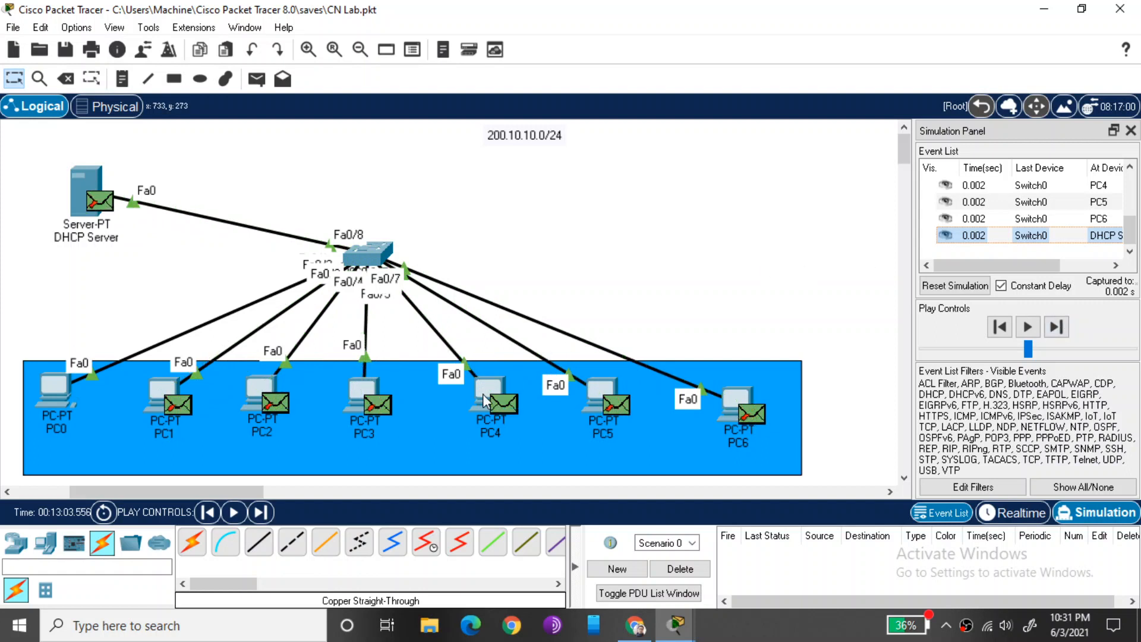
pyautogui.moveTo(487, 402)
pyautogui.click(1057, 327)
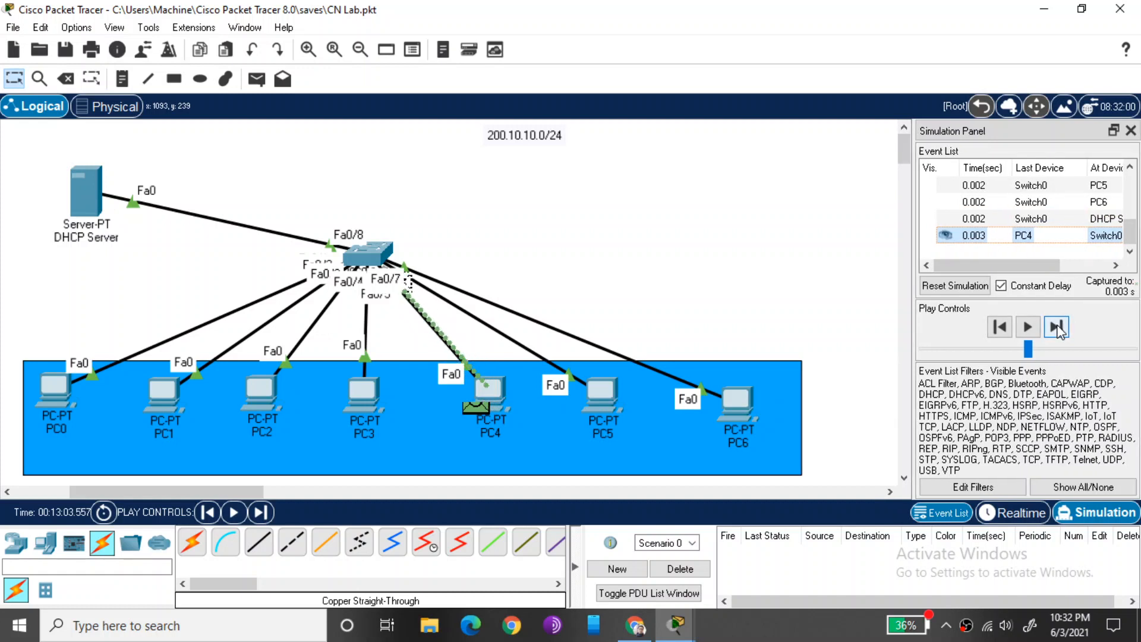
pyautogui.click(1057, 327)
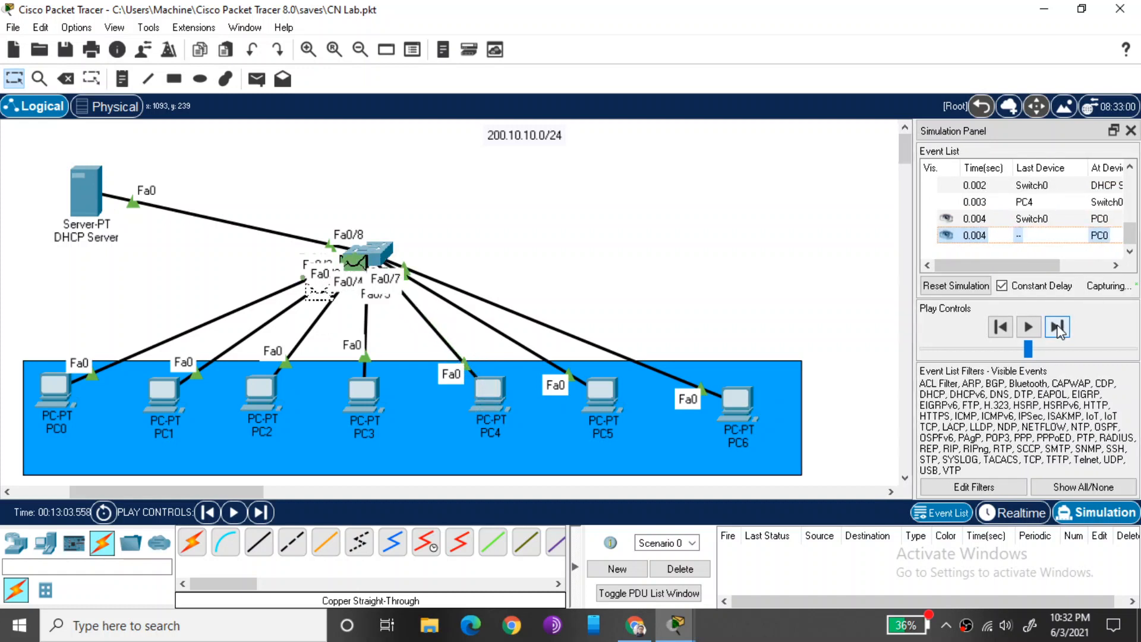
# Play the simulation automatically, trying slower and faster playback speeds before setting it back to about medium
pyautogui.click(1029, 328)
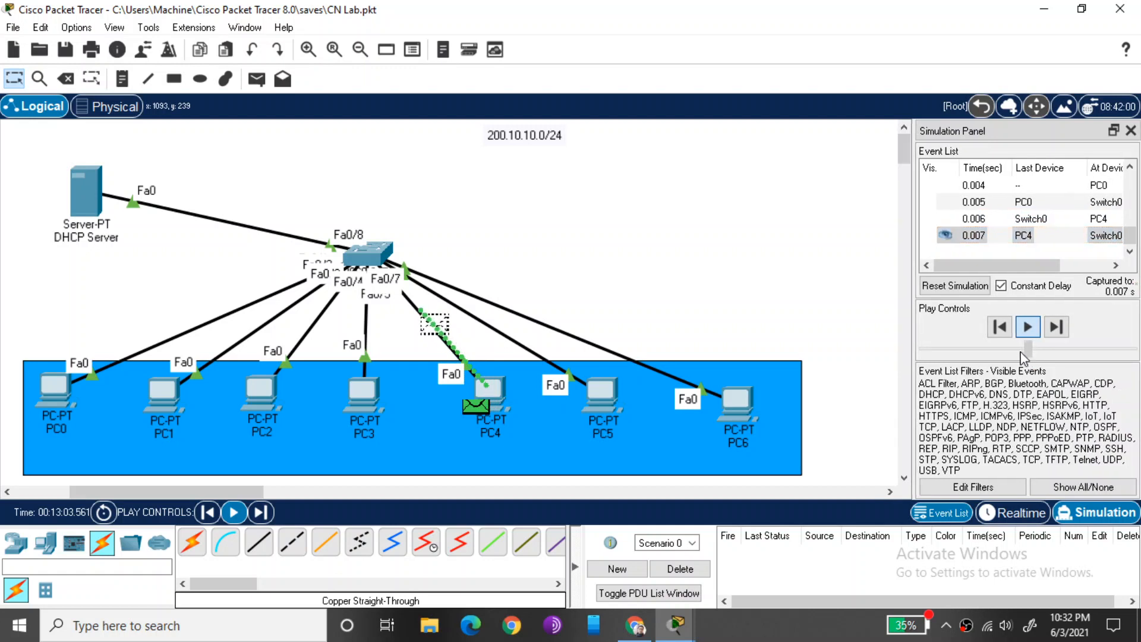
pyautogui.moveTo(1021, 353); pyautogui.dragTo(976, 352)
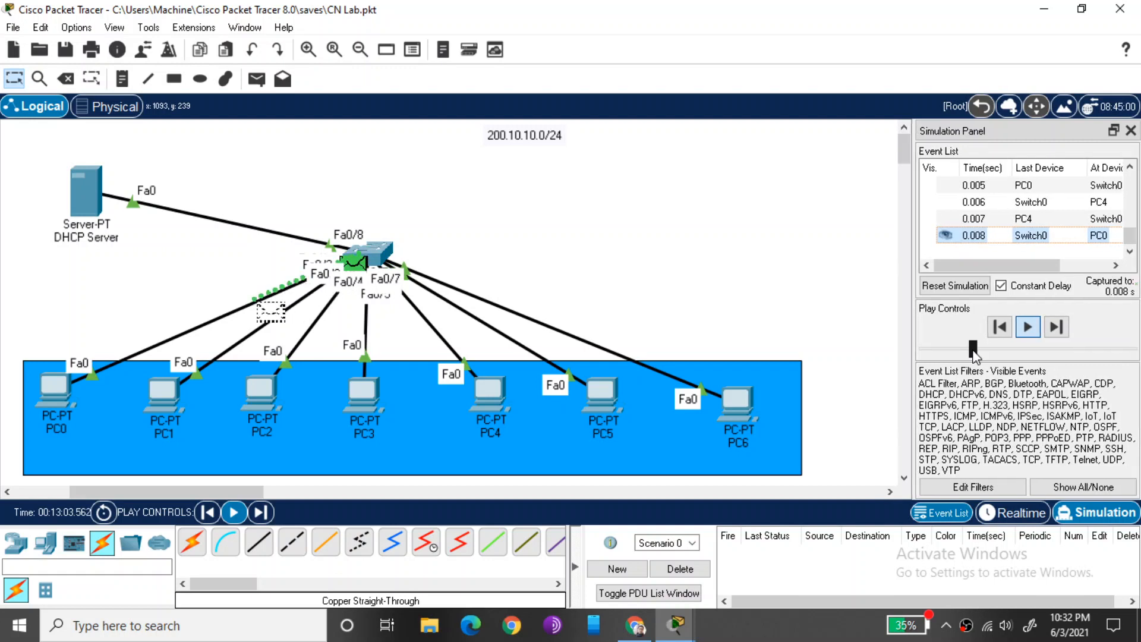
pyautogui.moveTo(973, 352); pyautogui.dragTo(1106, 355)
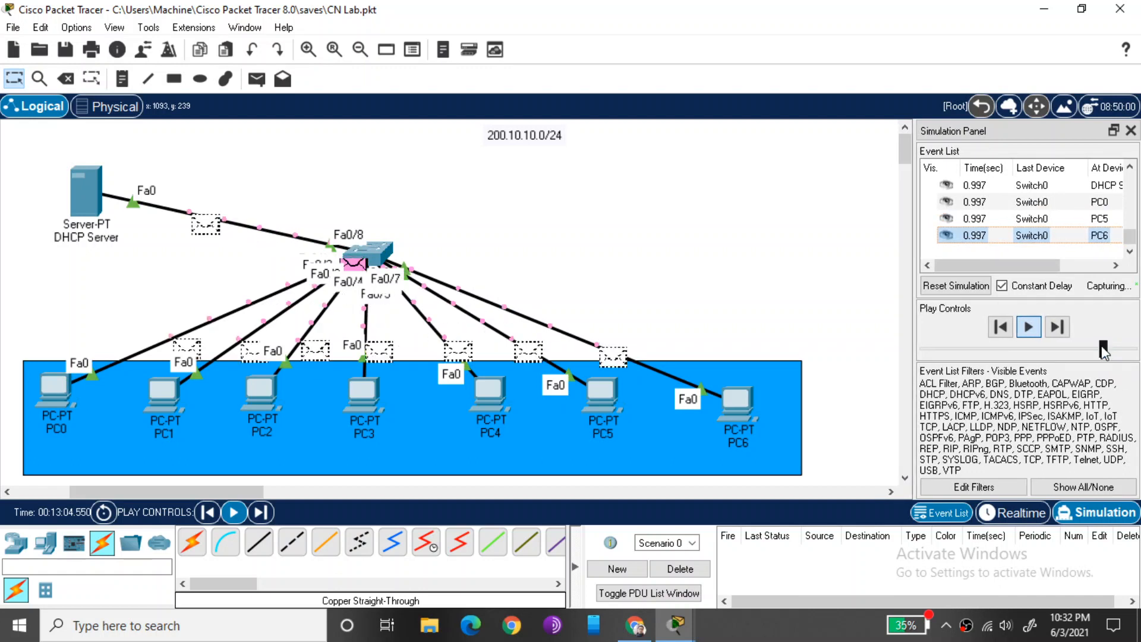
pyautogui.moveTo(1103, 350); pyautogui.dragTo(1020, 359)
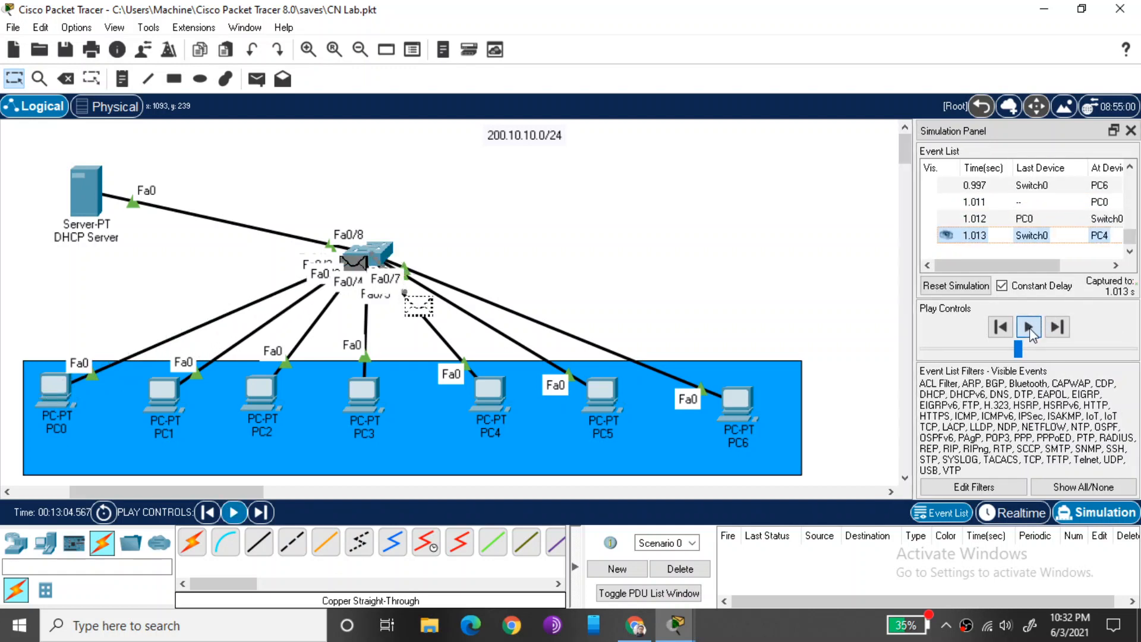
pyautogui.moveTo(1017, 349); pyautogui.dragTo(1034, 349)
# Widen the simulation panel to examine each event's protocol type, and return to Realtime mode with the whole network in view
pyautogui.moveTo(1134, 238); pyautogui.dragTo(1134, 215)
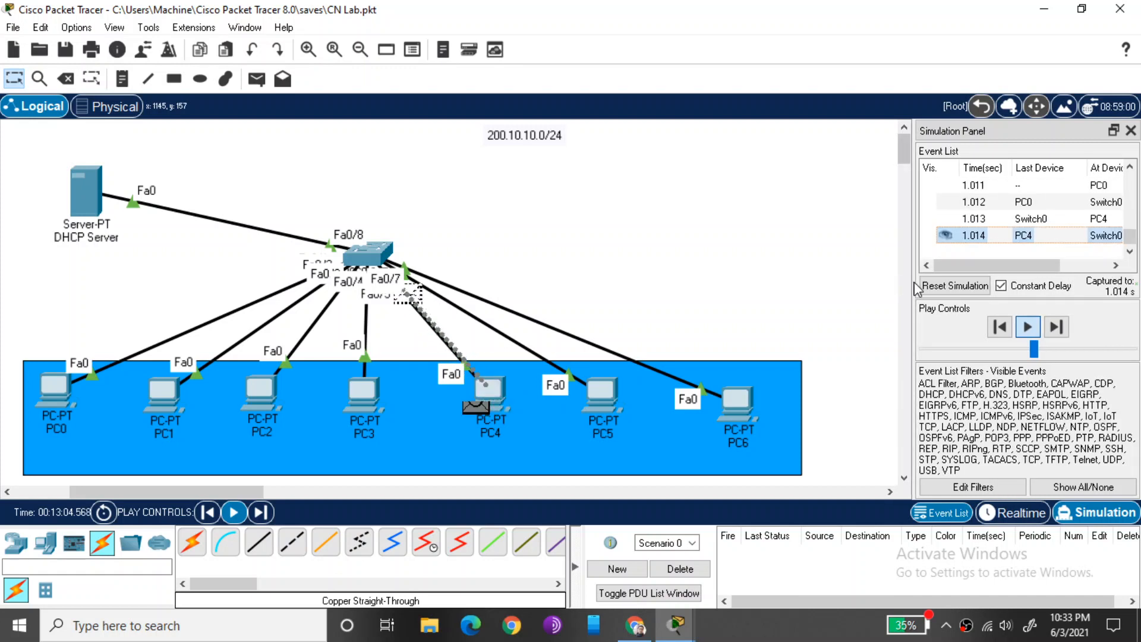
pyautogui.moveTo(829, 281); pyautogui.dragTo(826, 280)
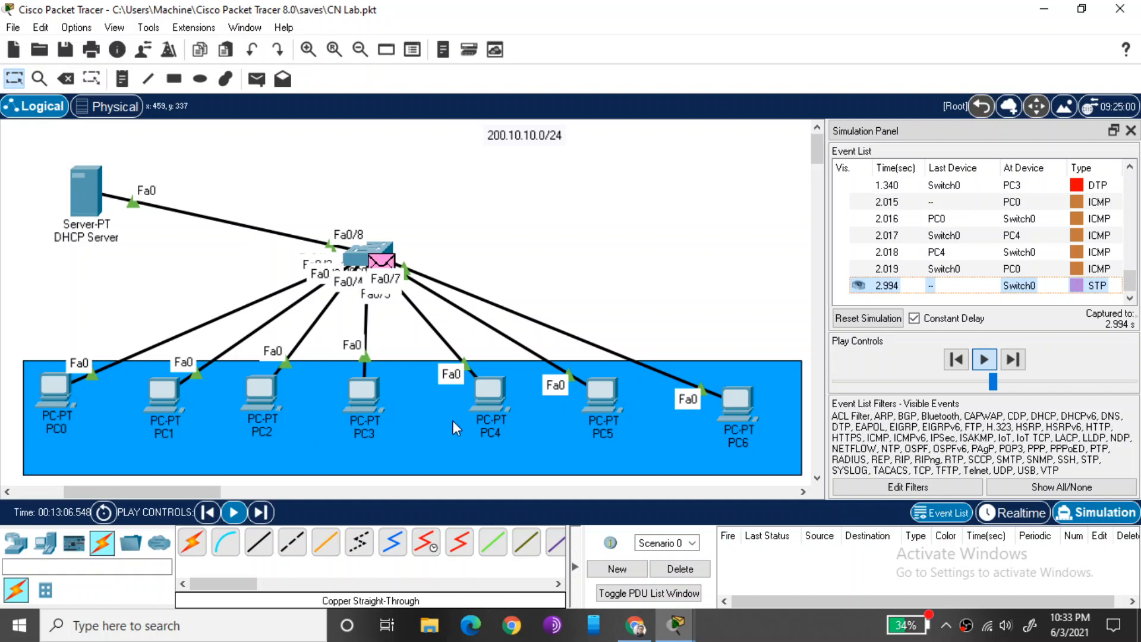
pyautogui.click(1017, 519)
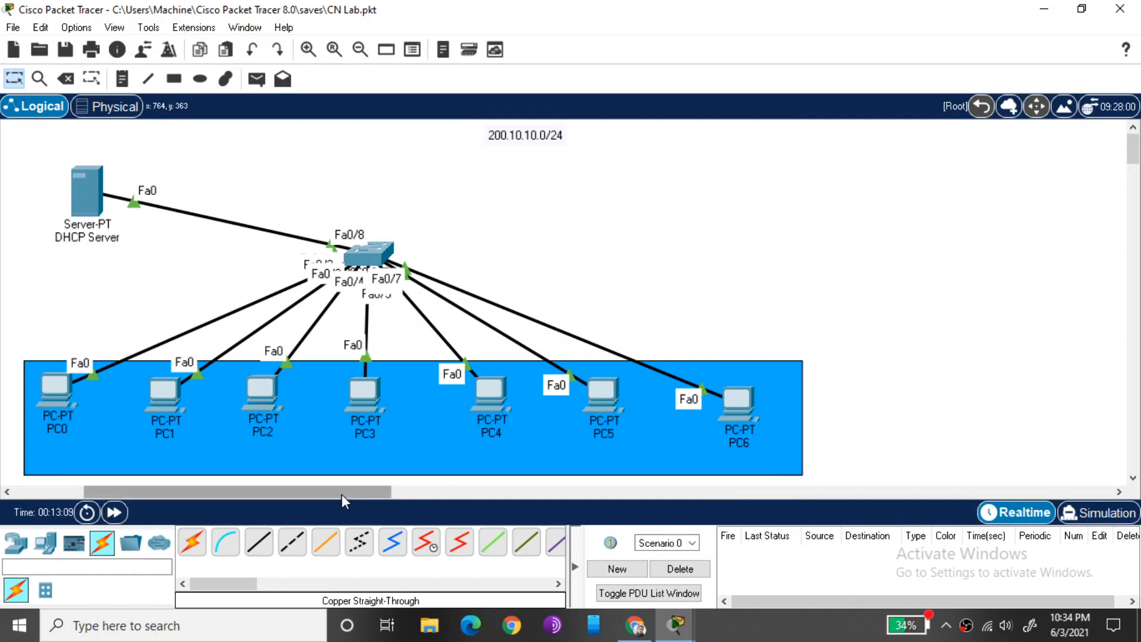
pyautogui.moveTo(338, 491); pyautogui.dragTo(227, 494)
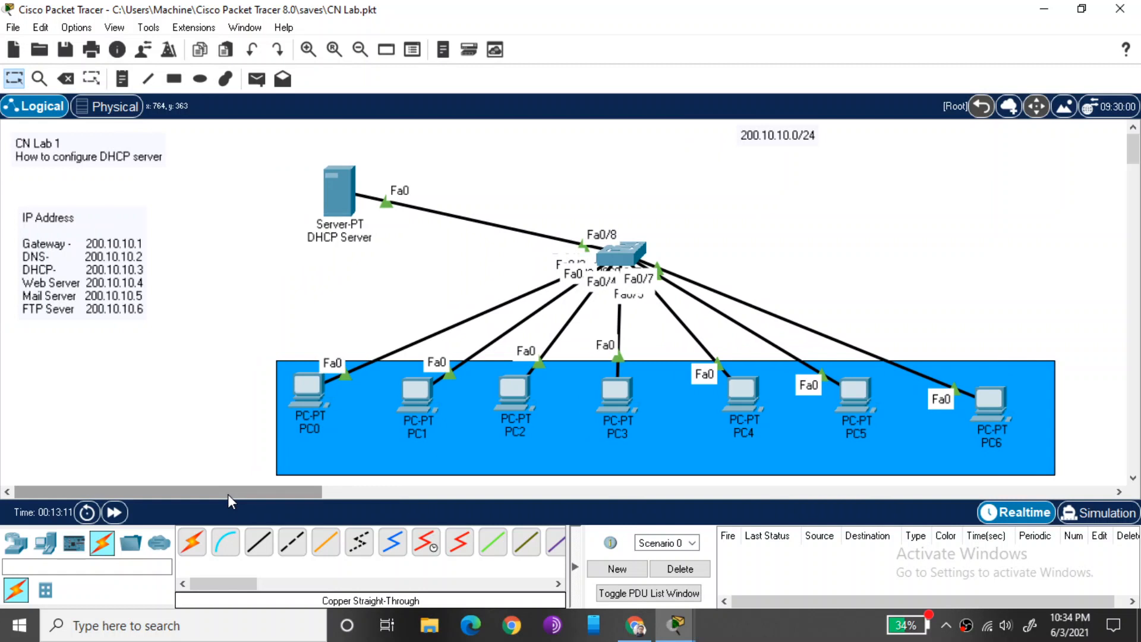